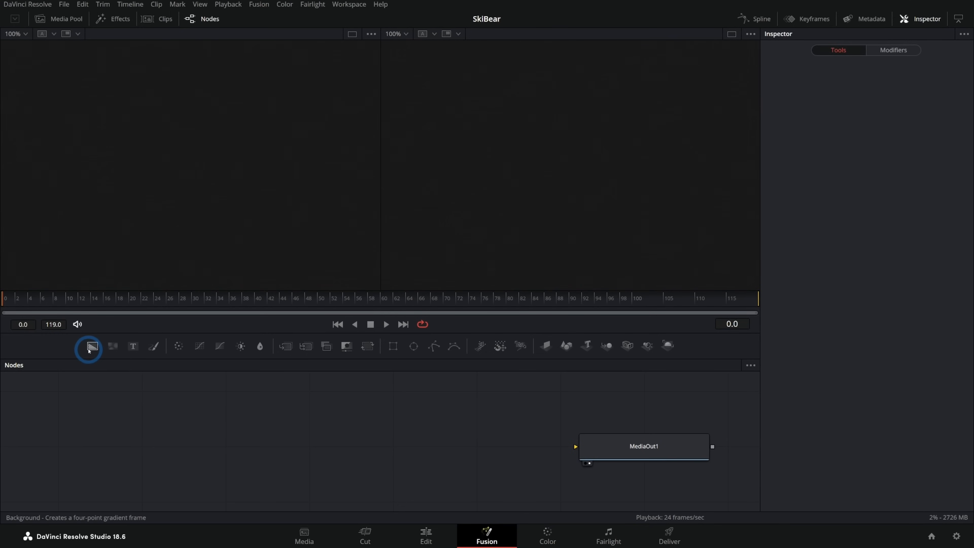
# - Add a Background node to the node graph, connect it to MediaOut1 and line the two nodes up
pyautogui.moveTo(89, 349); pyautogui.dragTo(172, 401)
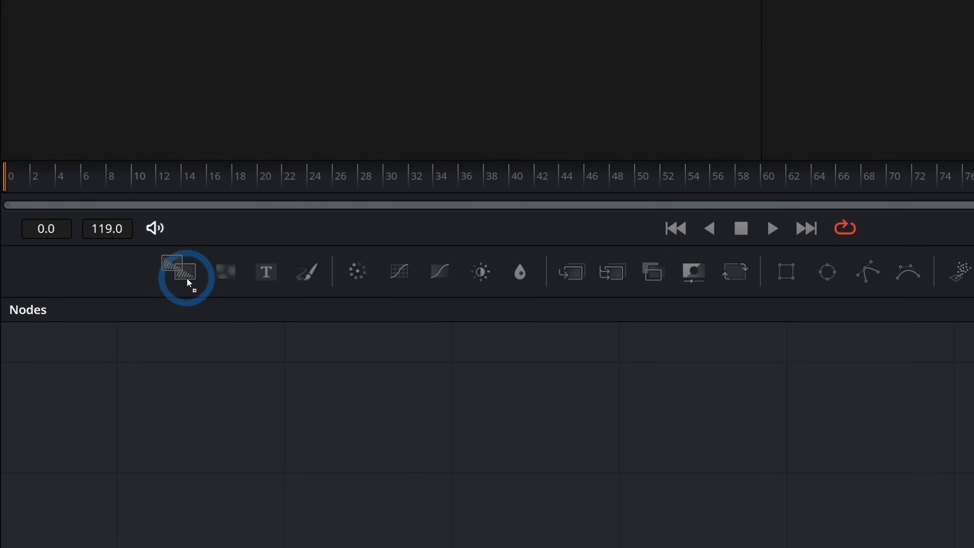
pyautogui.moveTo(346, 294); pyautogui.dragTo(556, 391)
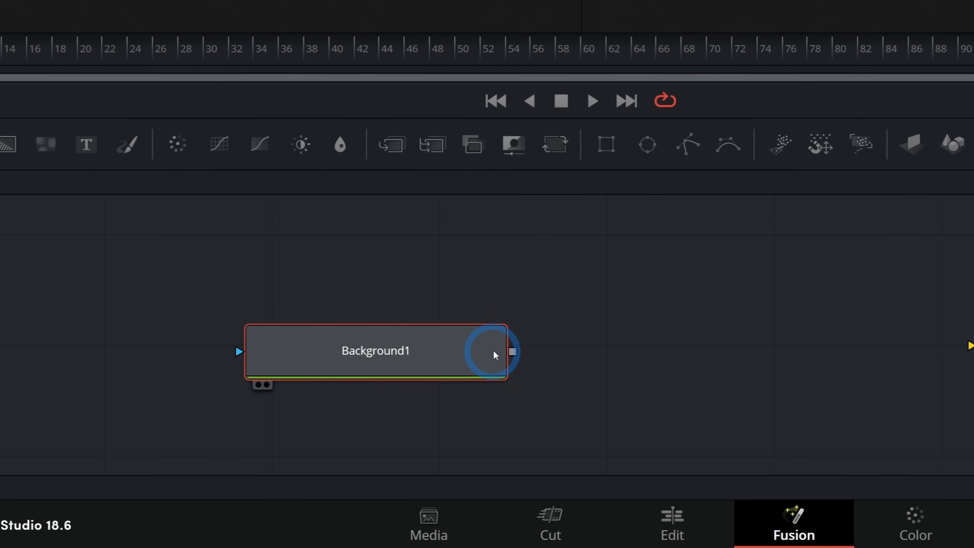
pyautogui.moveTo(490, 352)
pyautogui.mouseDown()
pyautogui.moveTo(505, 337)
pyautogui.moveTo(522, 344)
pyautogui.moveTo(487, 344)
pyautogui.mouseUp()
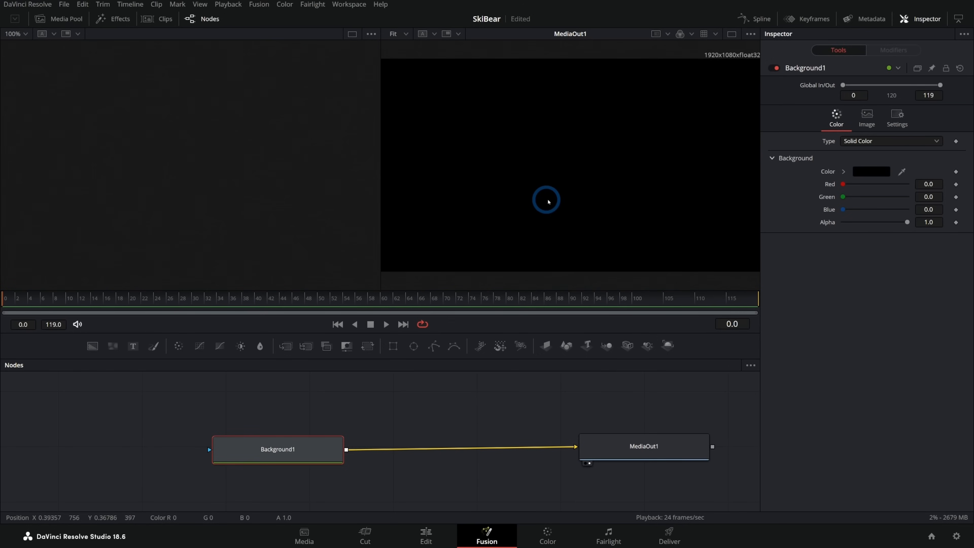
pyautogui.moveTo(278, 447); pyautogui.dragTo(295, 445)
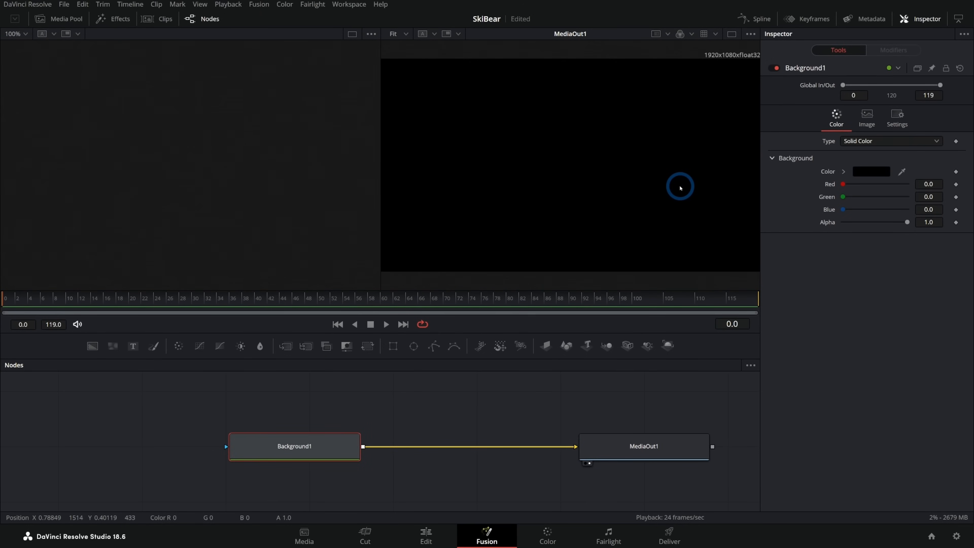
# - Hide the page navigation bar and enlarge the node graph area to make more room for nodes
pyautogui.click(349, 3)
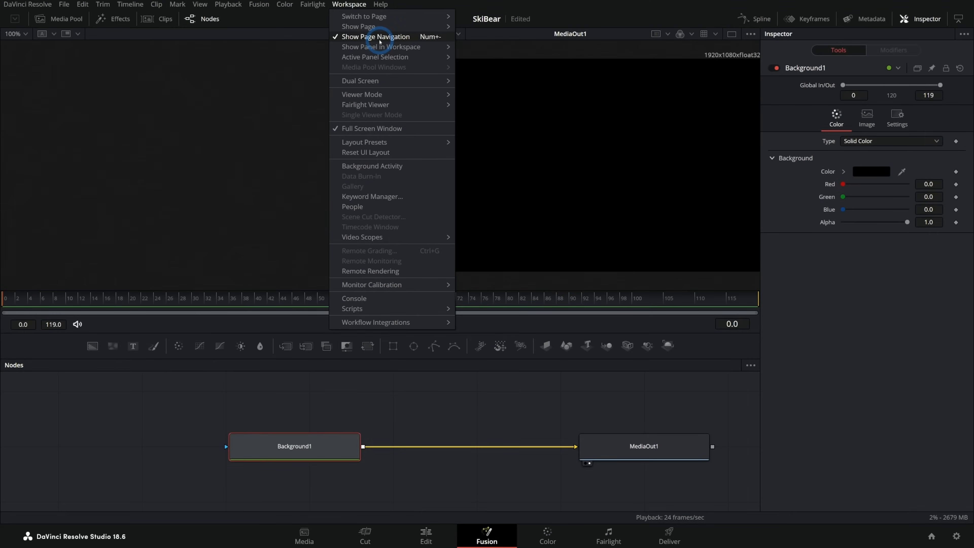
pyautogui.click(379, 37)
pyautogui.click(592, 463)
pyautogui.click(644, 443)
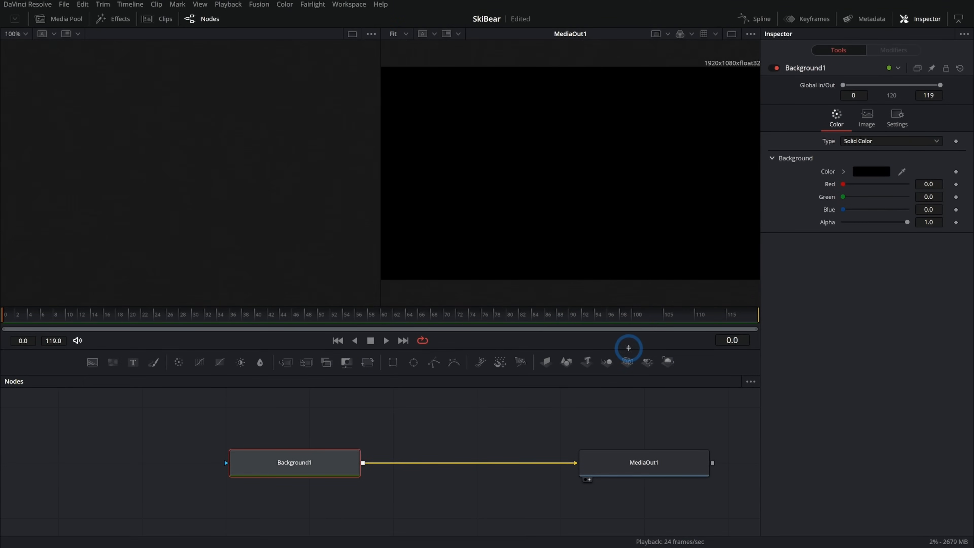
pyautogui.moveTo(628, 348); pyautogui.dragTo(628, 291)
pyautogui.moveTo(601, 372); pyautogui.dragTo(499, 422)
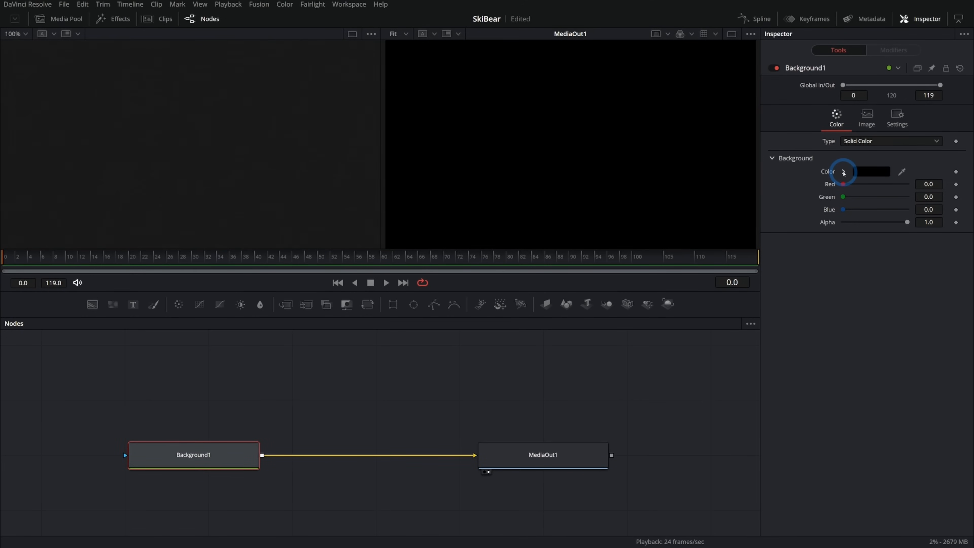
# - Set the Background1 solid color to a light gray with a value of 0.811
pyautogui.click(844, 173)
pyautogui.moveTo(850, 191); pyautogui.dragTo(826, 196)
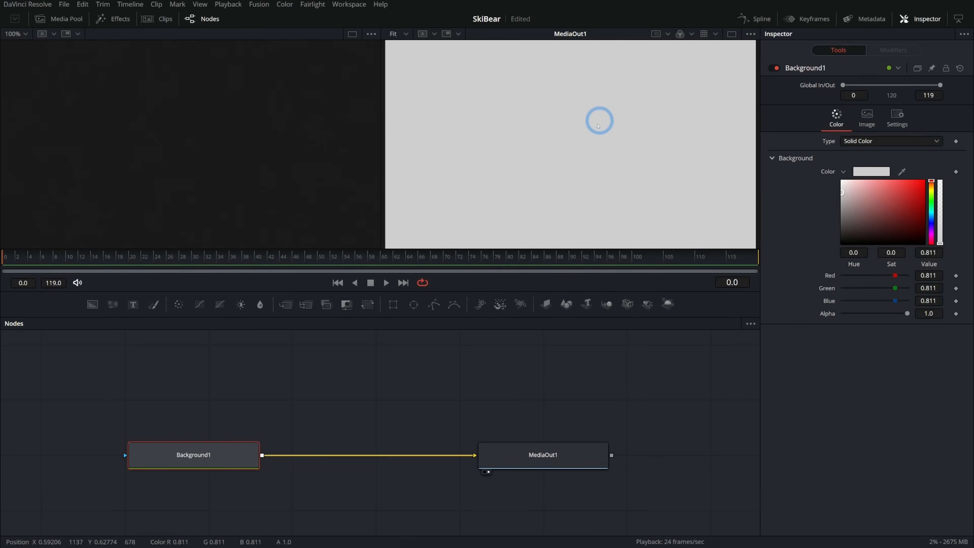
# - Bring SKIBEAR_NO-REF.png from the media pool into the node graph above the background and show it in the first viewer
pyautogui.click(66, 20)
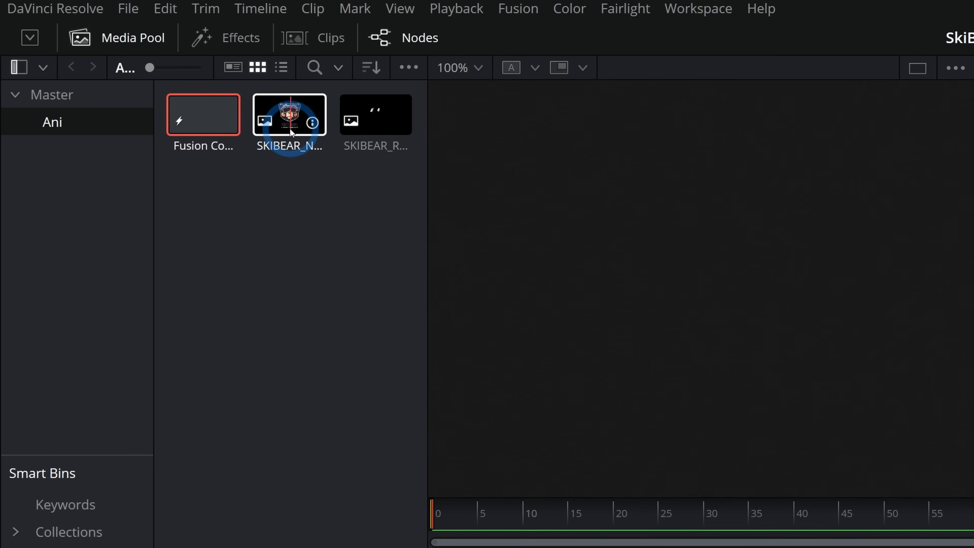
pyautogui.moveTo(289, 115); pyautogui.dragTo(628, 547)
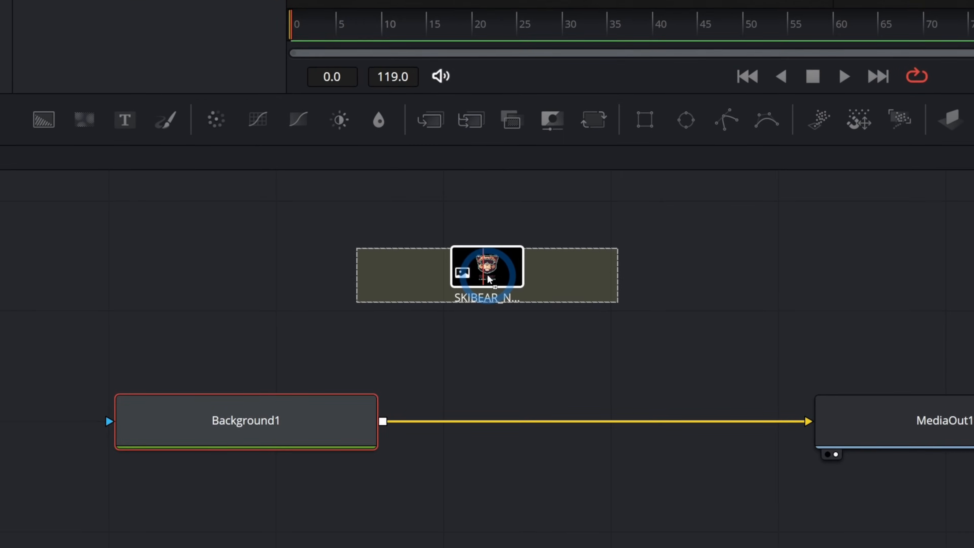
pyautogui.moveTo(487, 274); pyautogui.dragTo(488, 274)
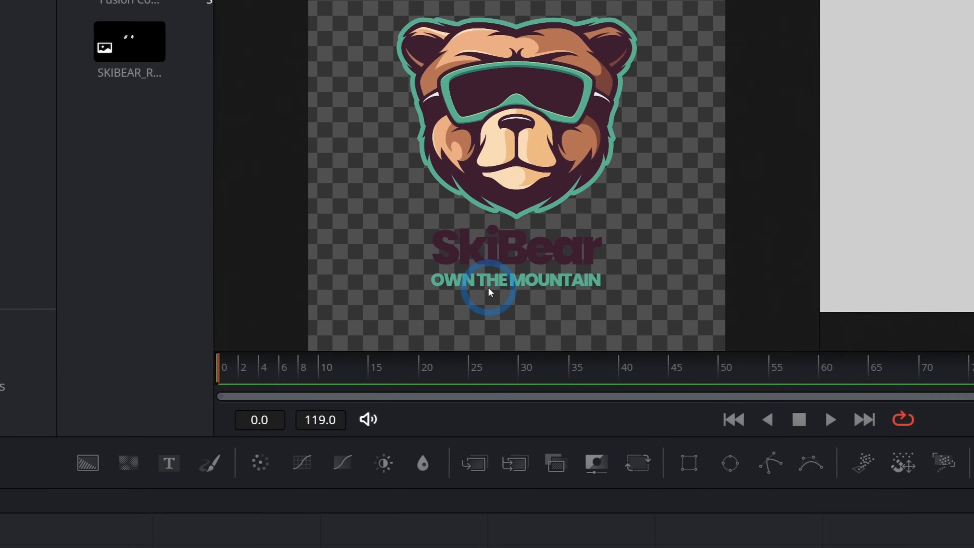
# - Add SKIBEAR_REF-ONLY.png to the graph, merge it over the MediaIn1 logo and show Merge1 in the first viewer
pyautogui.moveTo(197, 58); pyautogui.dragTo(398, 360)
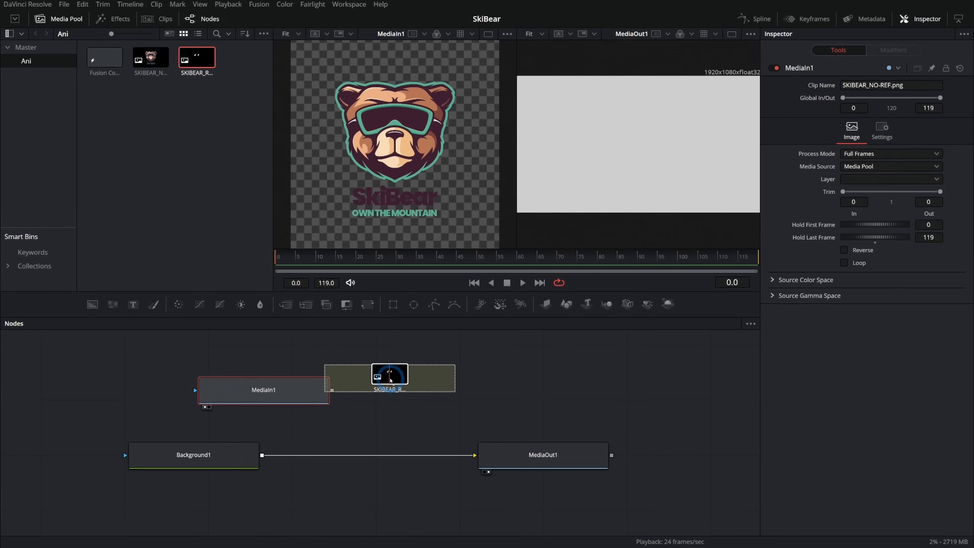
pyautogui.moveTo(468, 361); pyautogui.dragTo(333, 401)
pyautogui.press('1')
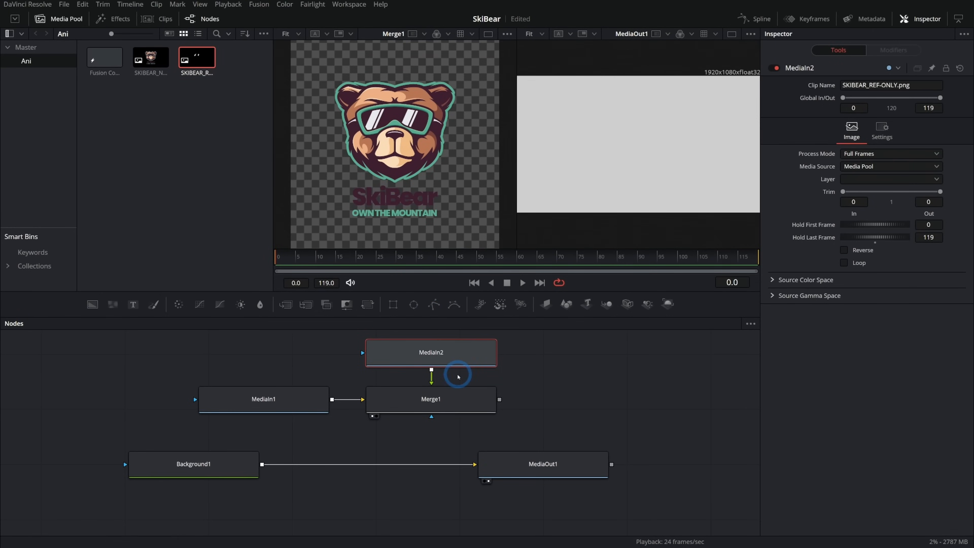
pyautogui.click(457, 395)
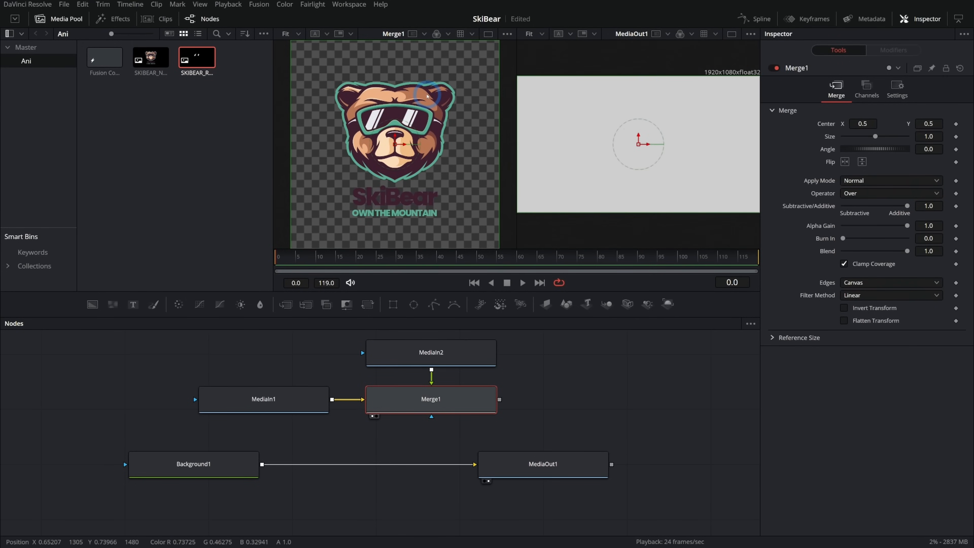
pyautogui.scroll(5, 235, 142)
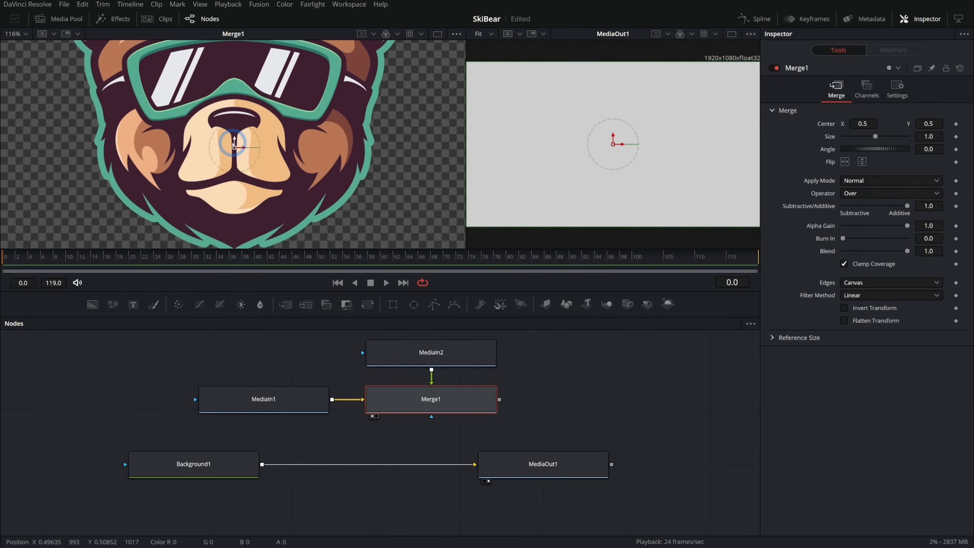
pyautogui.moveTo(240, 141); pyautogui.dragTo(240, 181)
# - Reposition the logo nodes and merge the Merge1 output over Background1 ahead of MediaOut1
pyautogui.click(524, 417)
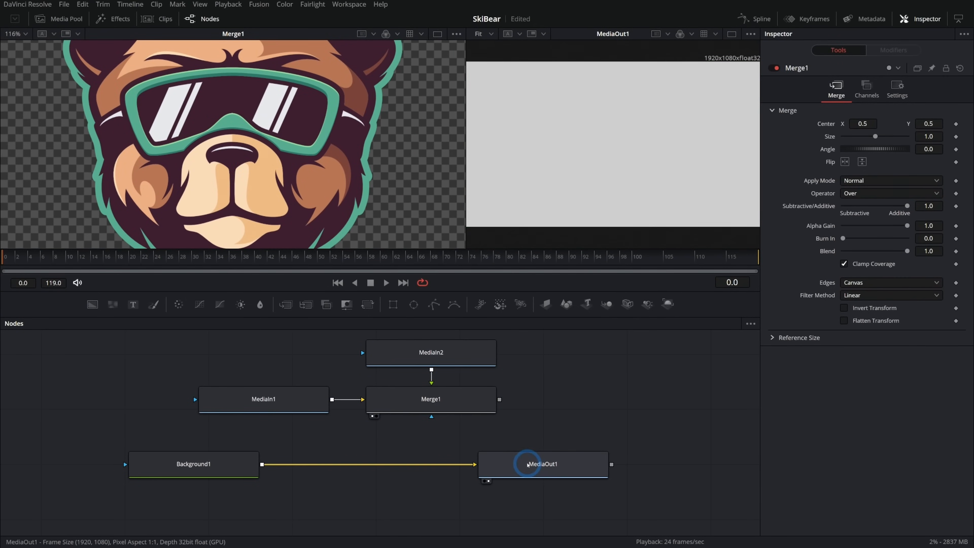
pyautogui.moveTo(522, 347); pyautogui.dragTo(283, 403)
pyautogui.moveTo(453, 398); pyautogui.dragTo(263, 466)
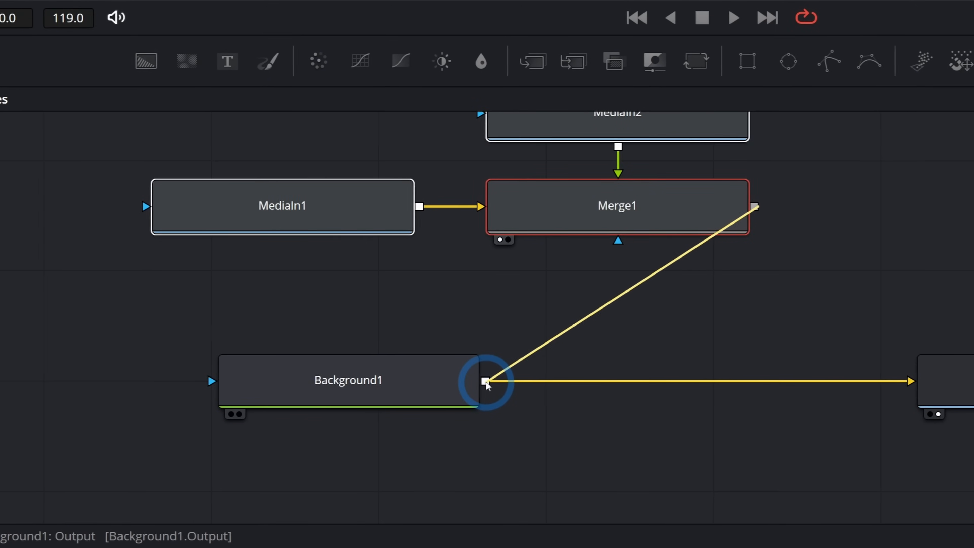
pyautogui.moveTo(485, 384); pyautogui.dragTo(486, 382)
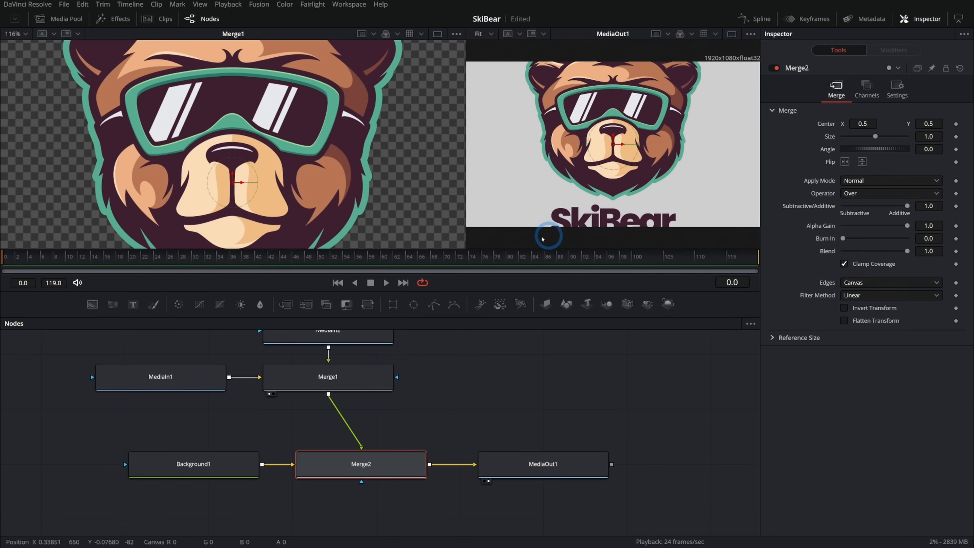
# - Insert a Transform node between Merge1 and Merge2 and scale the logo down to a size of 0.61
pyautogui.moveTo(464, 147); pyautogui.dragTo(367, 167)
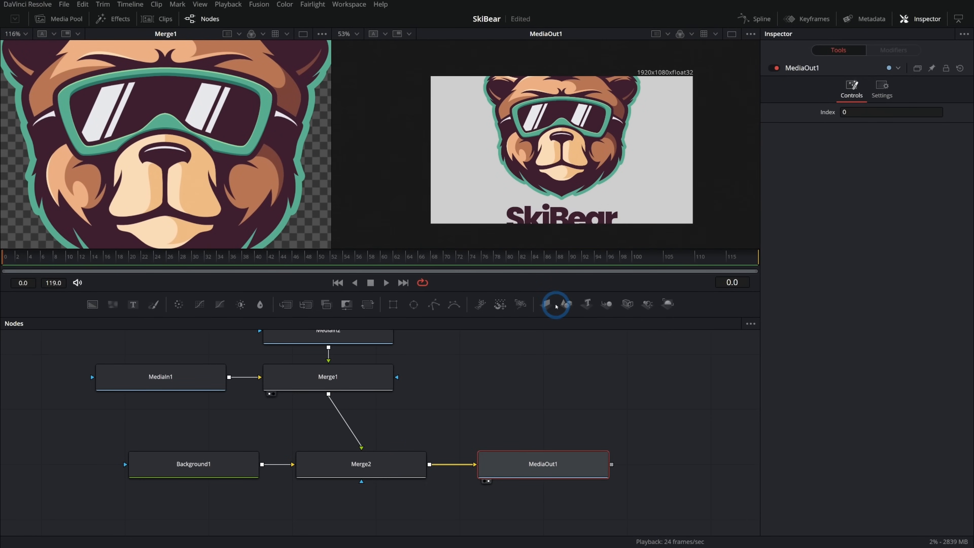
pyautogui.click(382, 380)
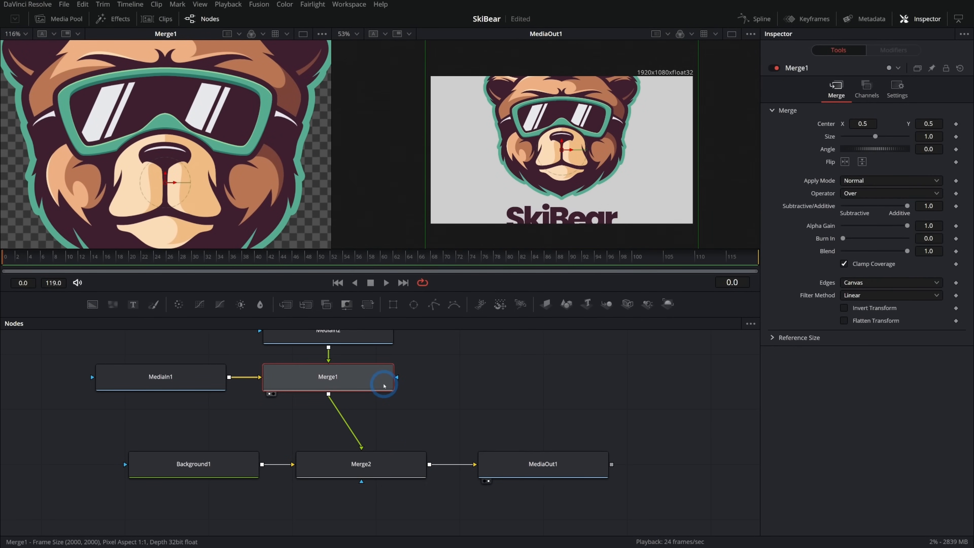
pyautogui.moveTo(368, 304); pyautogui.dragTo(359, 423)
pyautogui.moveTo(875, 162); pyautogui.dragTo(863, 172)
pyautogui.click(576, 461)
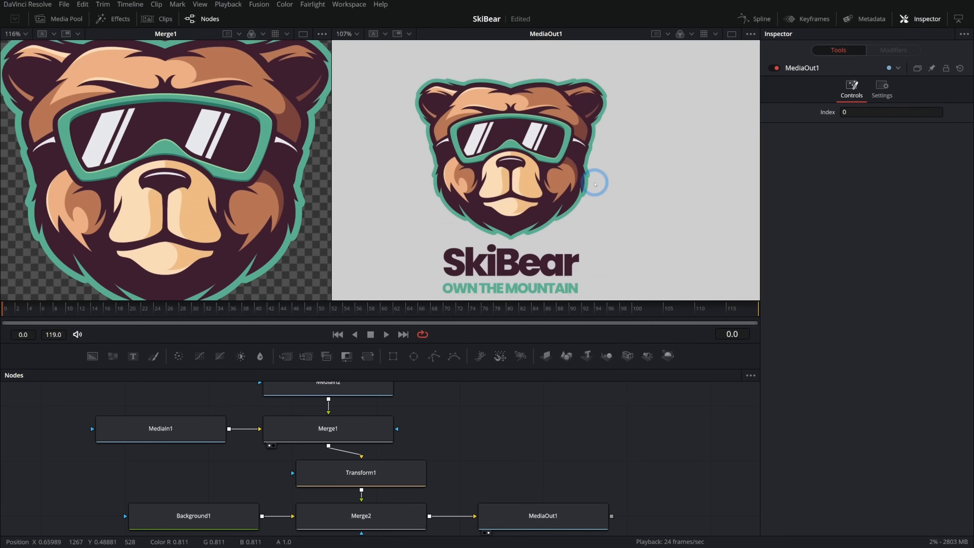
pyautogui.moveTo(594, 183); pyautogui.dragTo(628, 164)
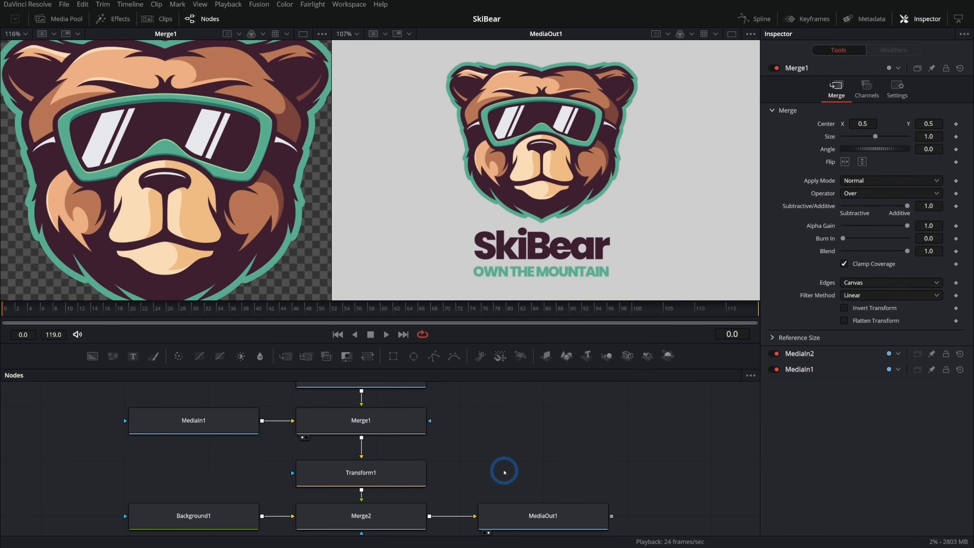
# - Set the Transform1 size to 0.542 and add a size keyframe at frame 0
pyautogui.click(392, 472)
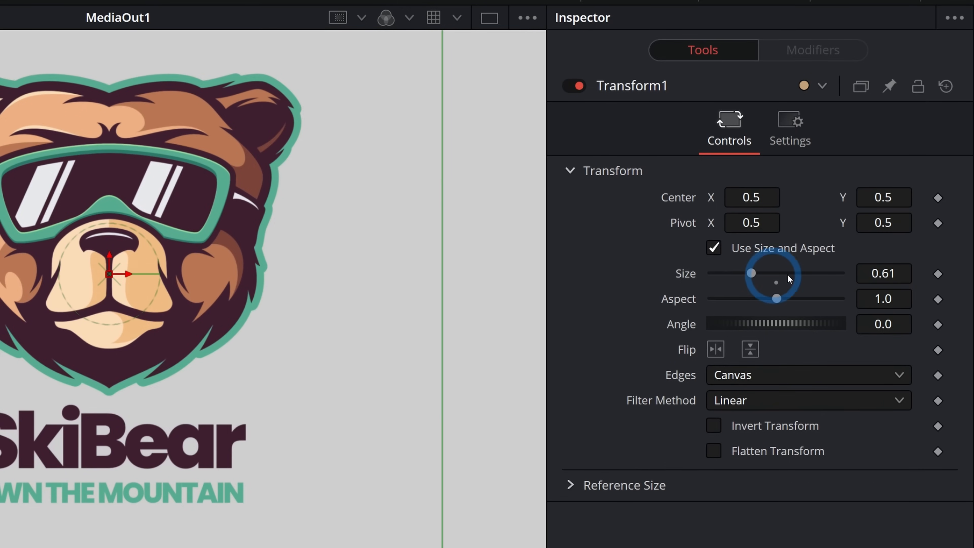
pyautogui.moveTo(758, 277); pyautogui.dragTo(765, 275)
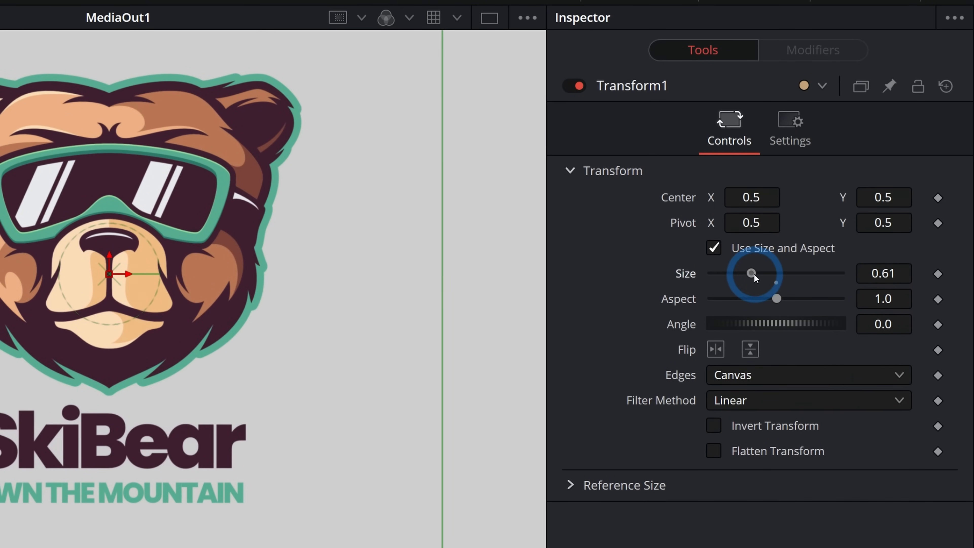
pyautogui.moveTo(869, 164); pyautogui.dragTo(863, 164)
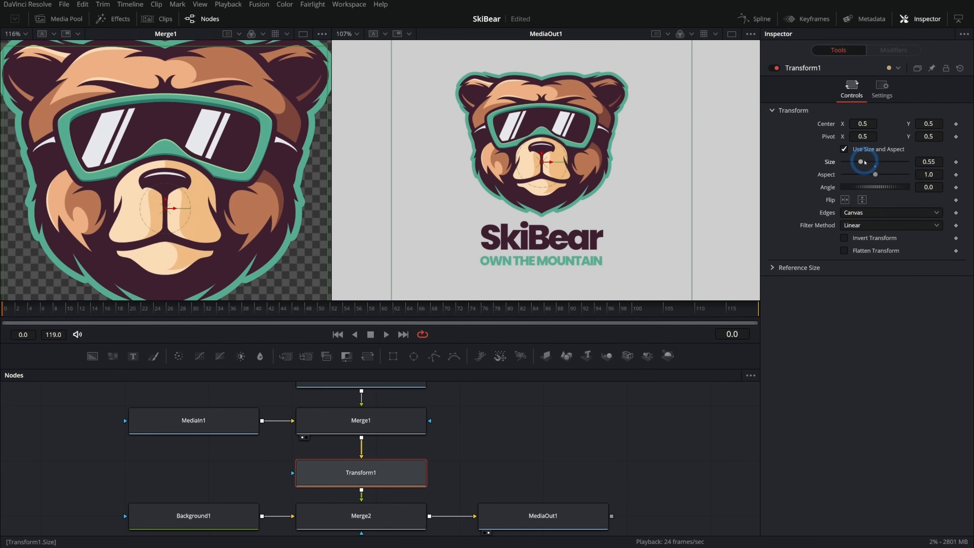
pyautogui.click(929, 161)
pyautogui.write('0.542')
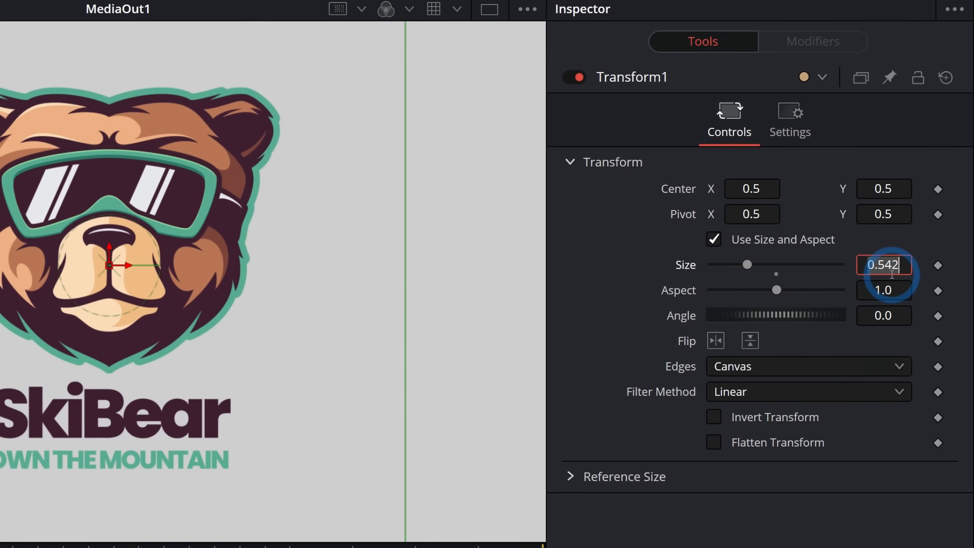
pyautogui.click(938, 267)
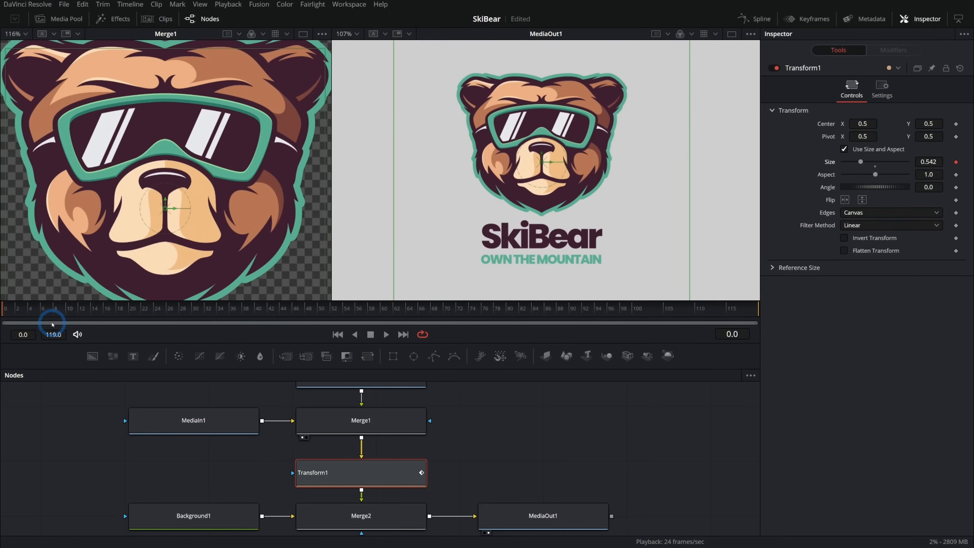
# - Go to frame 119 and set the Transform1 size to 0.64 as the ending keyframe
pyautogui.moveTo(14, 311); pyautogui.dragTo(93, 314)
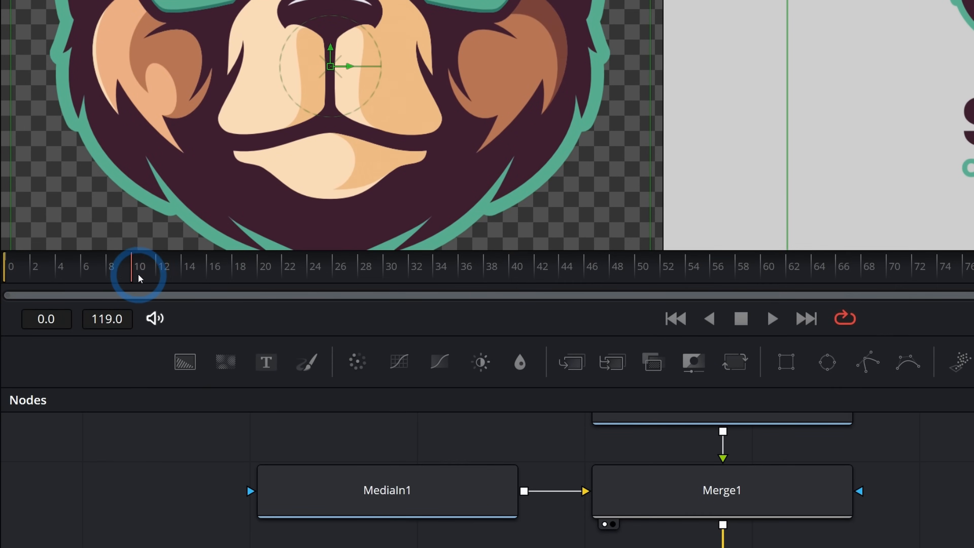
pyautogui.moveTo(185, 278); pyautogui.dragTo(550, 274)
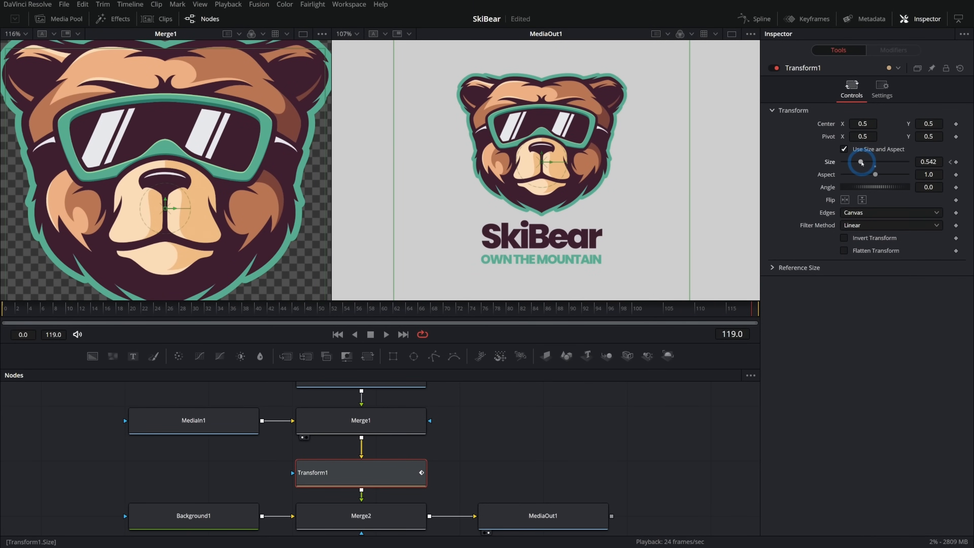
pyautogui.moveTo(861, 162); pyautogui.dragTo(866, 165)
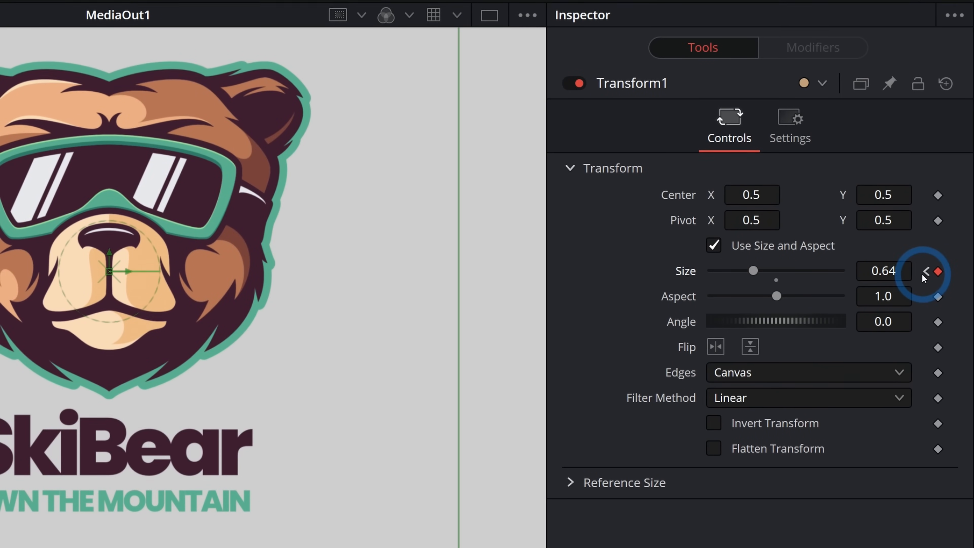
# - Preview the logo's scale animation by jumping between the size keyframes, playing it back and scrubbing the timeline
pyautogui.click(927, 273)
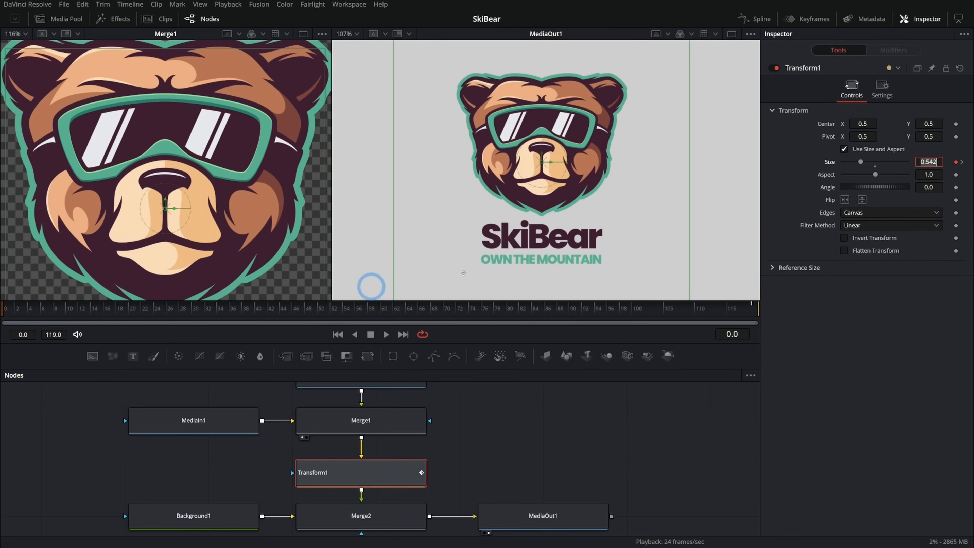
pyautogui.click(963, 162)
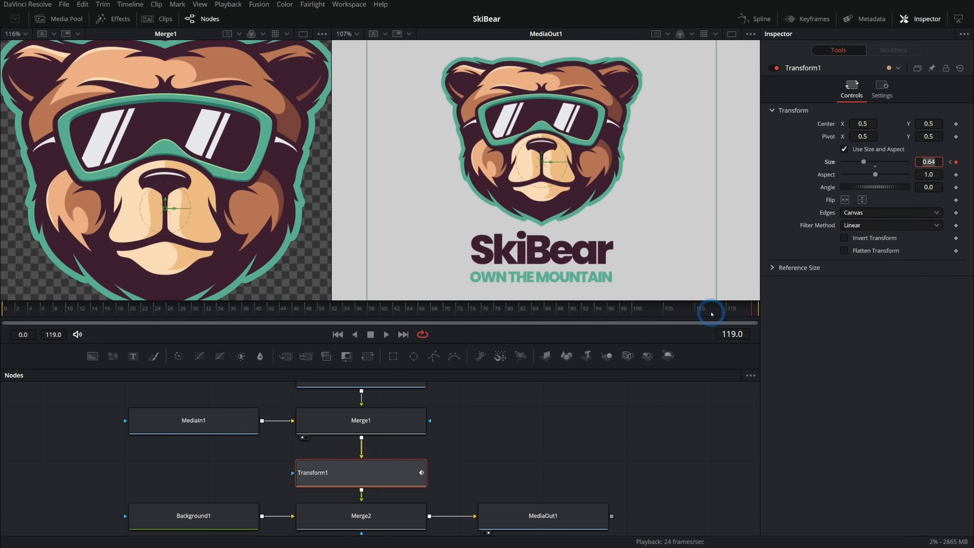
pyautogui.moveTo(751, 312); pyautogui.dragTo(727, 318)
pyautogui.press('space')
pyautogui.click(386, 334)
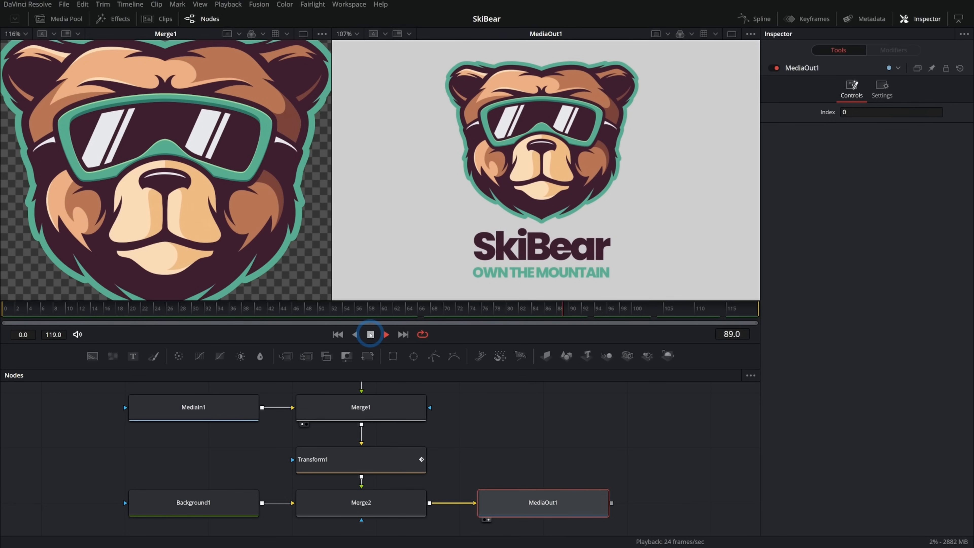
pyautogui.moveTo(37, 307); pyautogui.dragTo(550, 311)
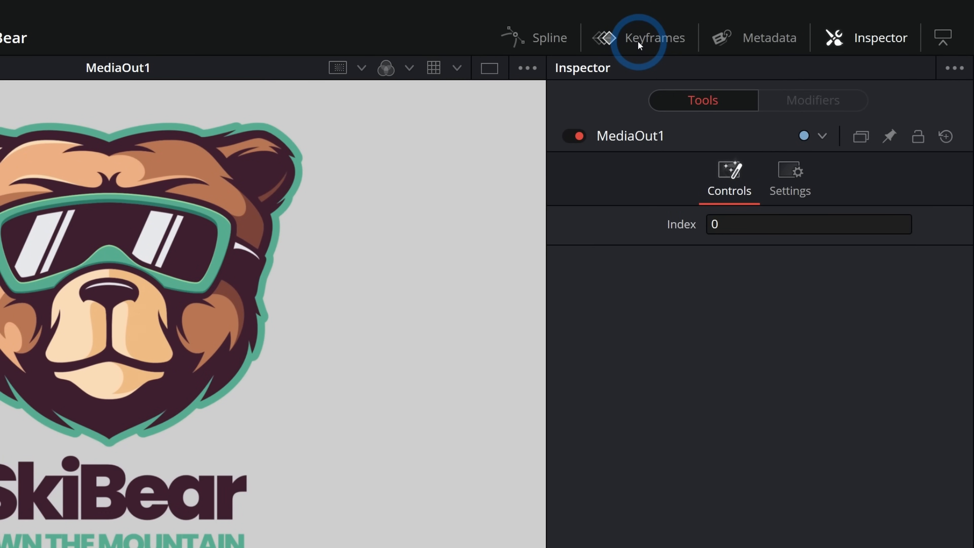
# - Show the Keyframes editor beside the node graph across the full window width and limit it to only the selected tools
pyautogui.click(639, 44)
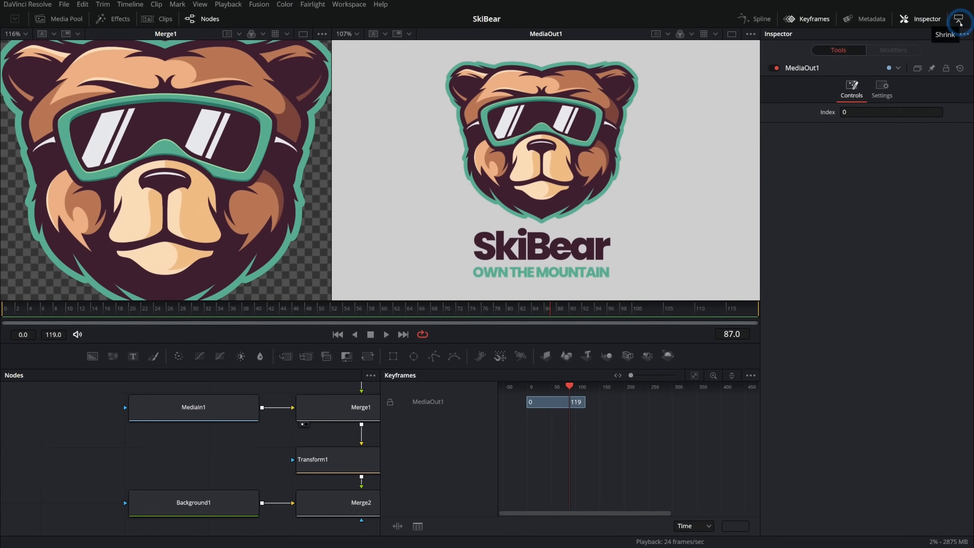
pyautogui.click(959, 22)
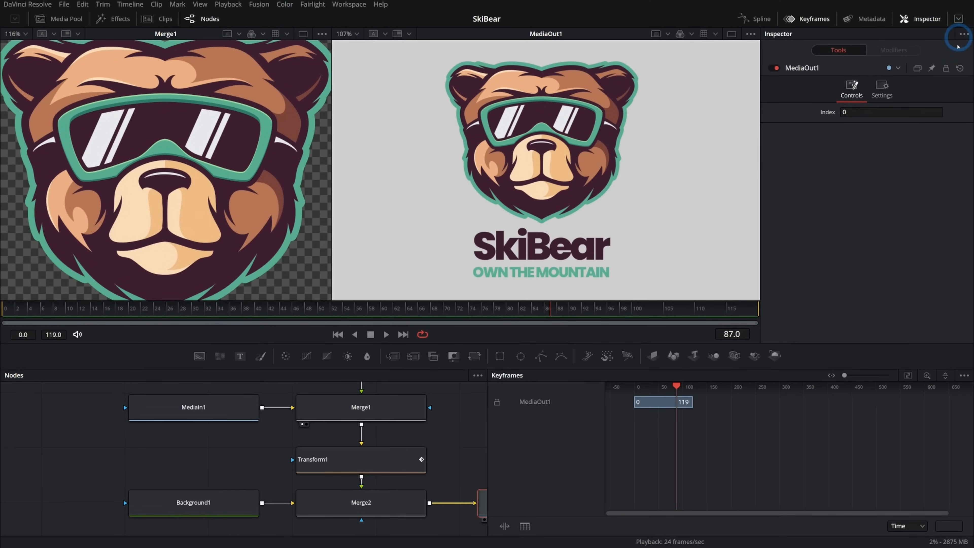
pyautogui.moveTo(491, 426); pyautogui.dragTo(379, 436)
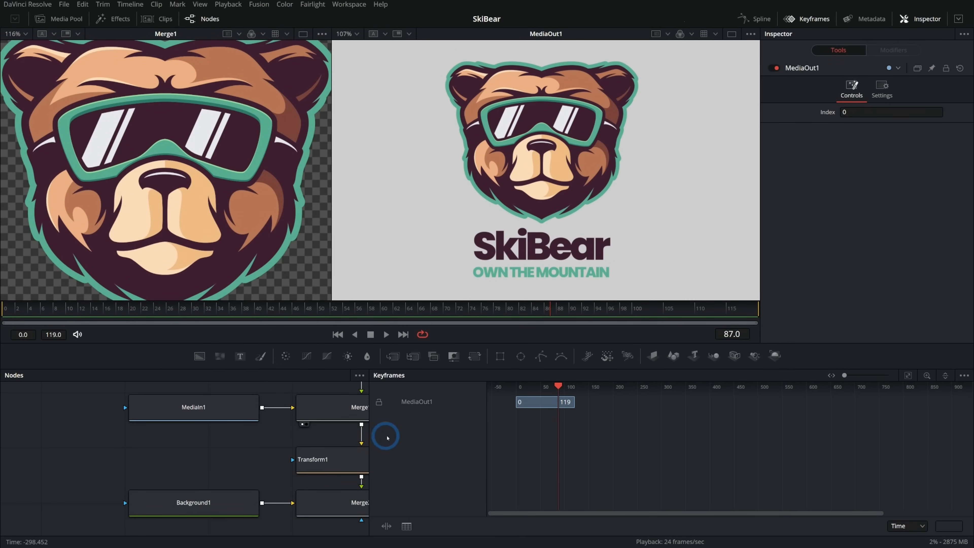
pyautogui.click(565, 402)
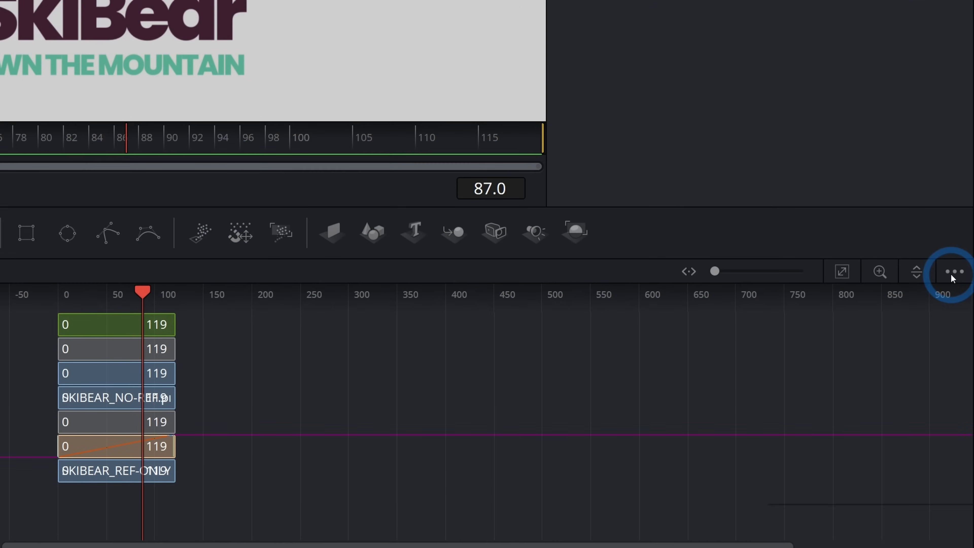
pyautogui.click(960, 379)
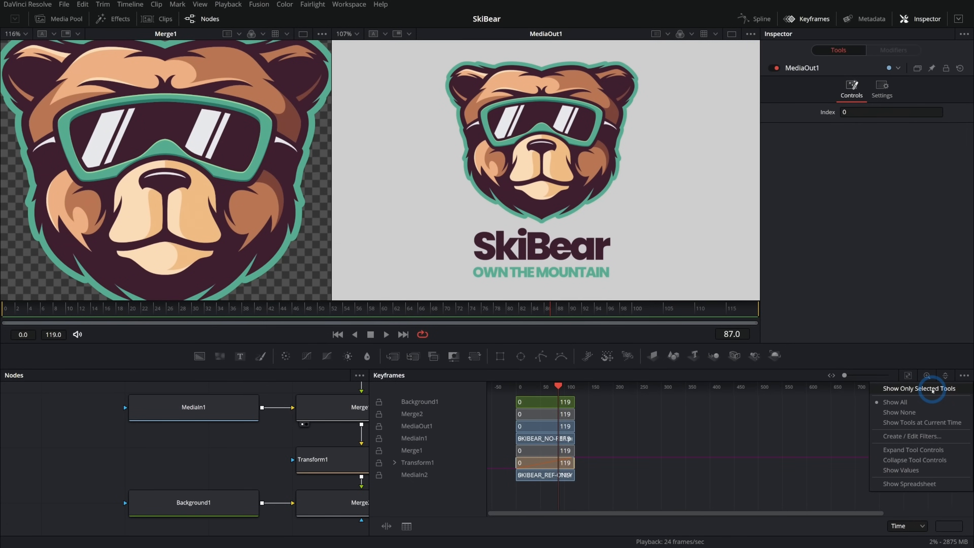
pyautogui.click(890, 273)
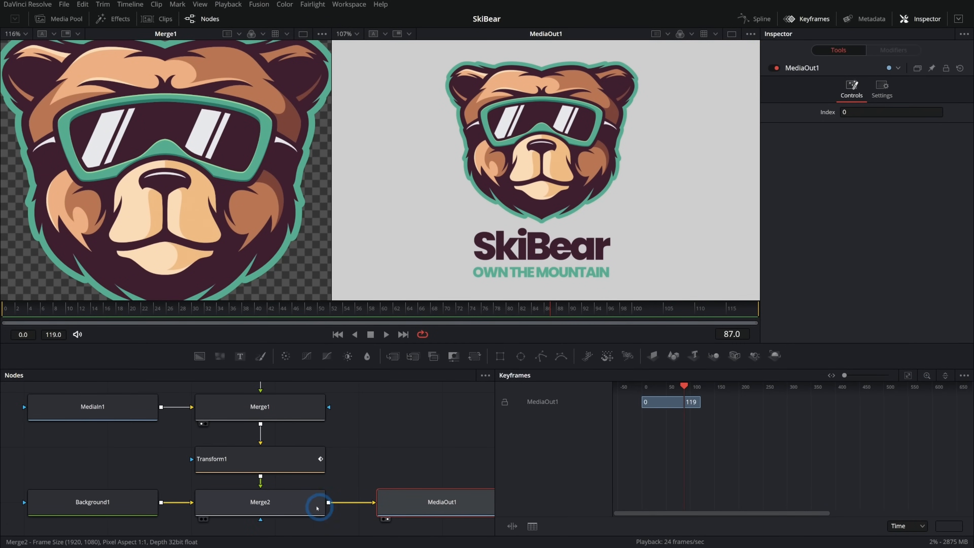
# - Select the Transform1 node and expand its track in the Keyframes editor to reveal the Size keyframes
pyautogui.click(282, 464)
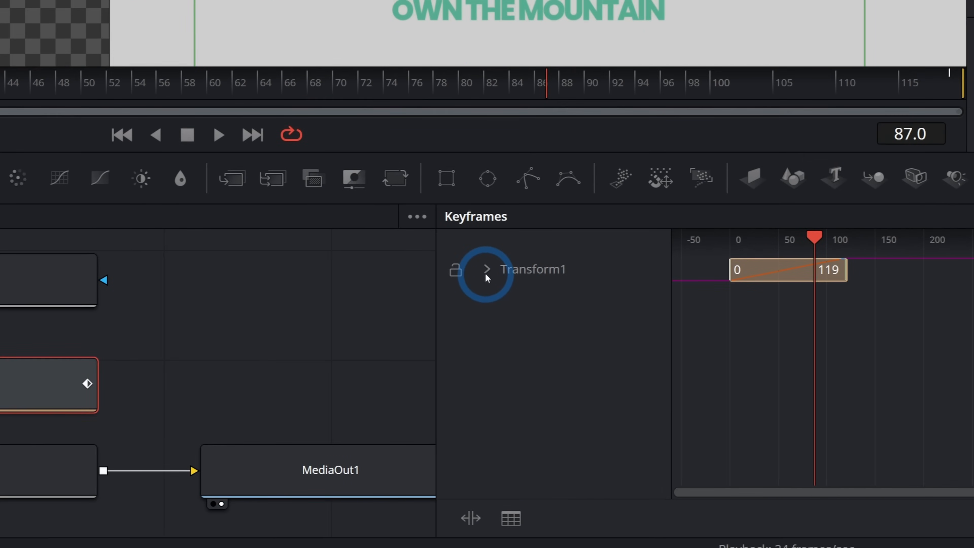
pyautogui.click(487, 274)
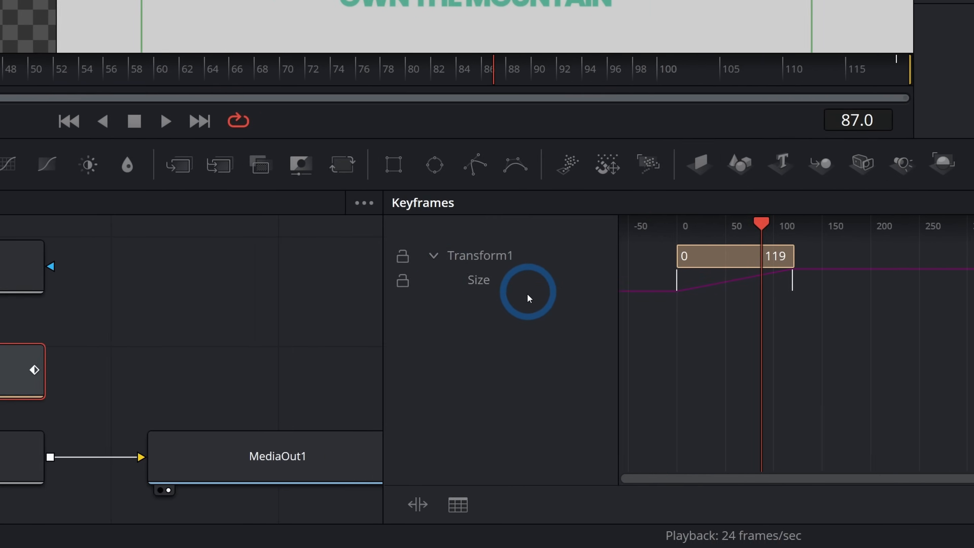
pyautogui.click(495, 292)
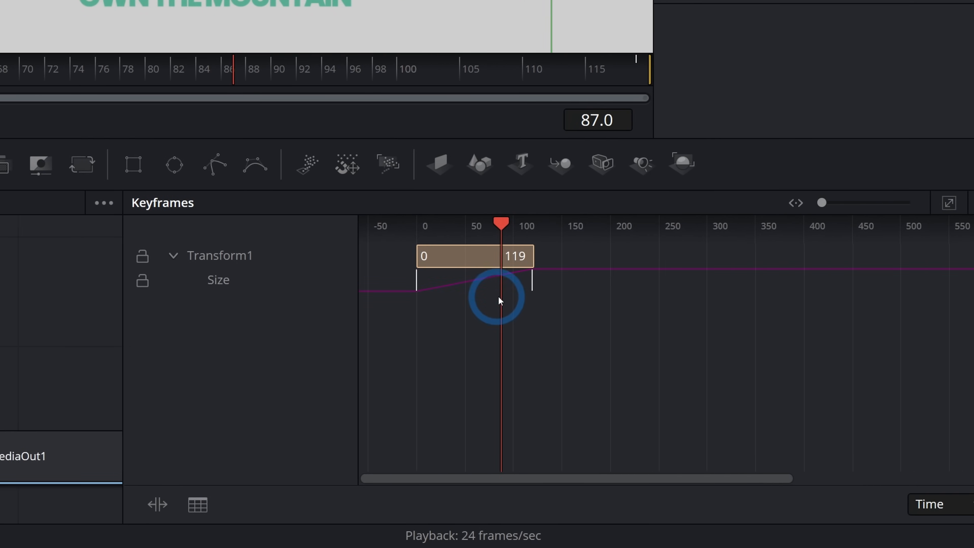
# - Move Transform1's ending Size keyframe to frame 30 and play back the faster scale-up
pyautogui.click(598, 280)
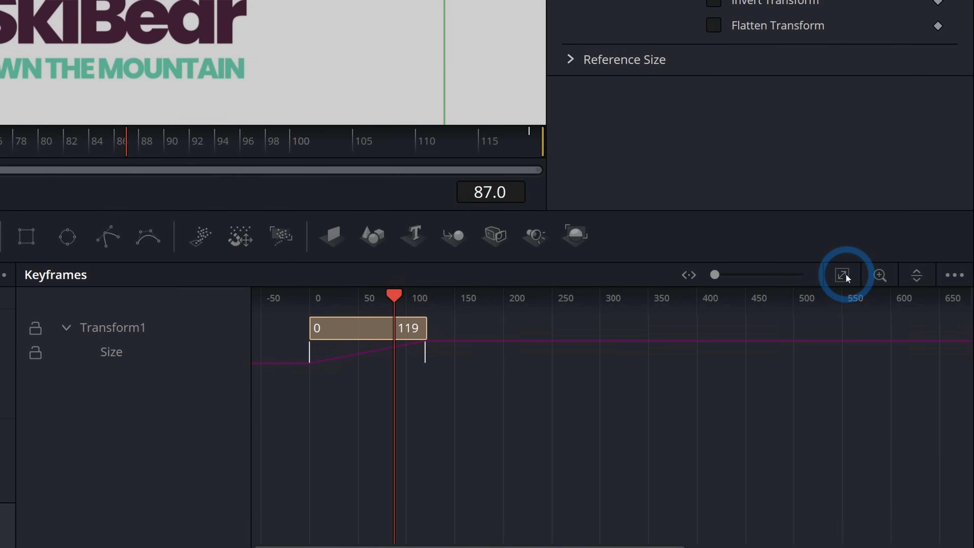
pyautogui.click(843, 275)
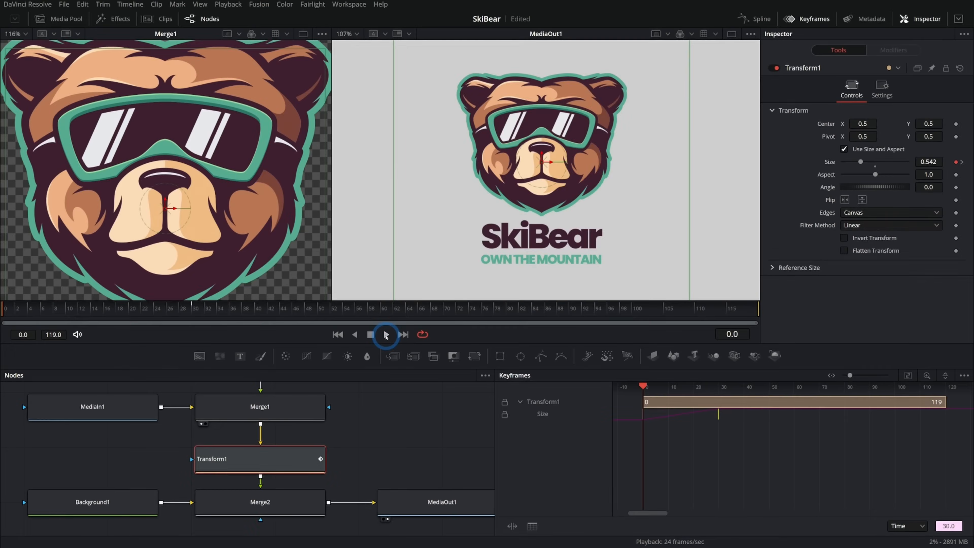
pyautogui.click(386, 334)
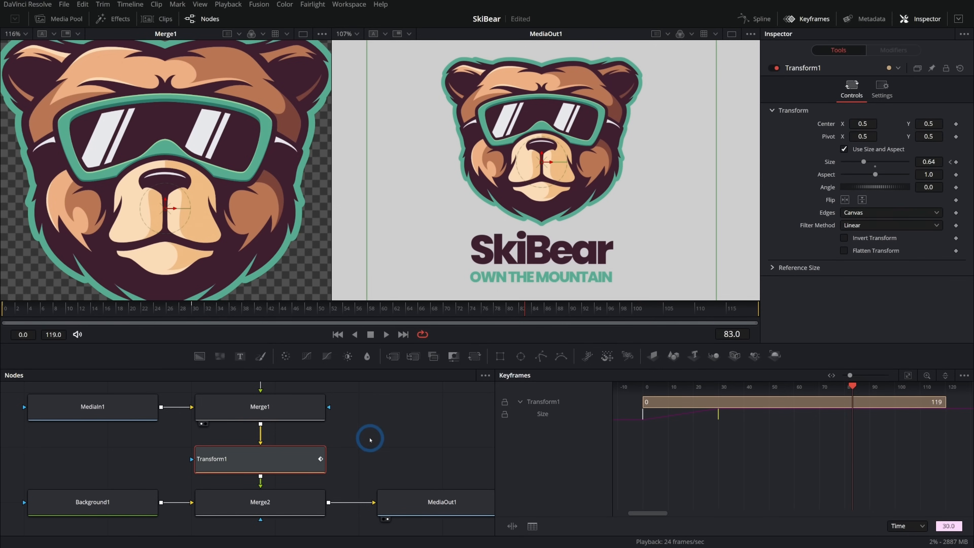
# - Keyframe Transform1's Angle at 0.0 on frame 0 and at 41.7 on frame 60, and scrub through the rotation
pyautogui.moveTo(230, 311); pyautogui.dragTo(6, 311)
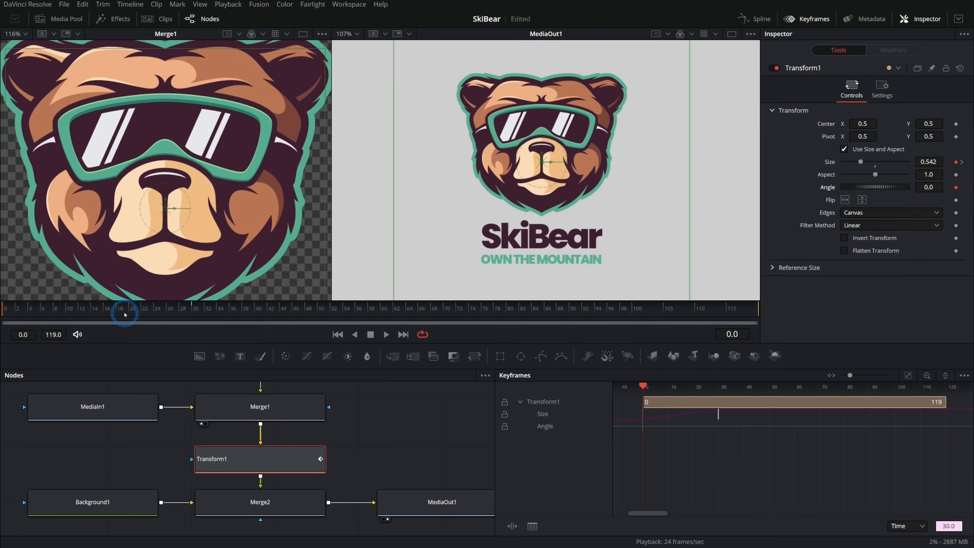
pyautogui.moveTo(117, 311); pyautogui.dragTo(281, 308)
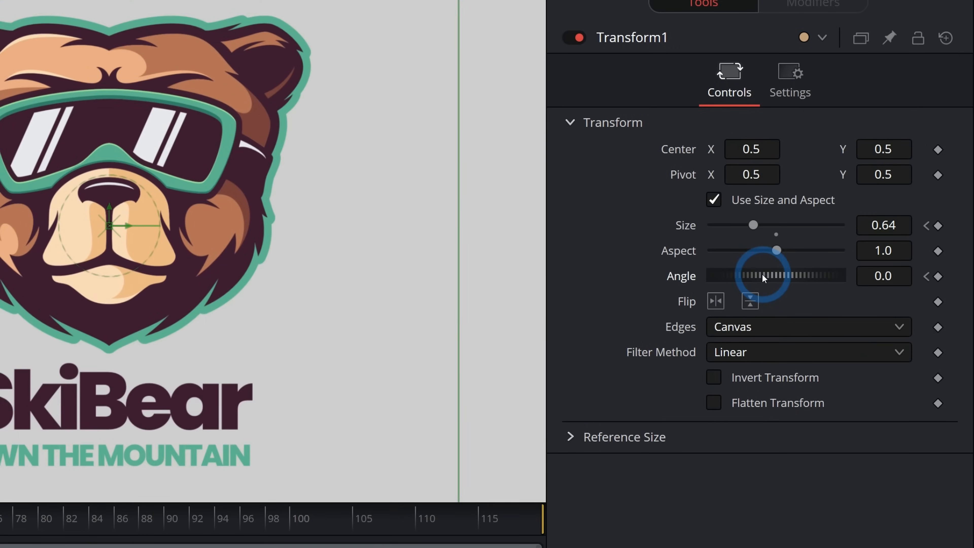
pyautogui.moveTo(867, 187); pyautogui.dragTo(874, 188)
pyautogui.moveTo(770, 274); pyautogui.dragTo(778, 273)
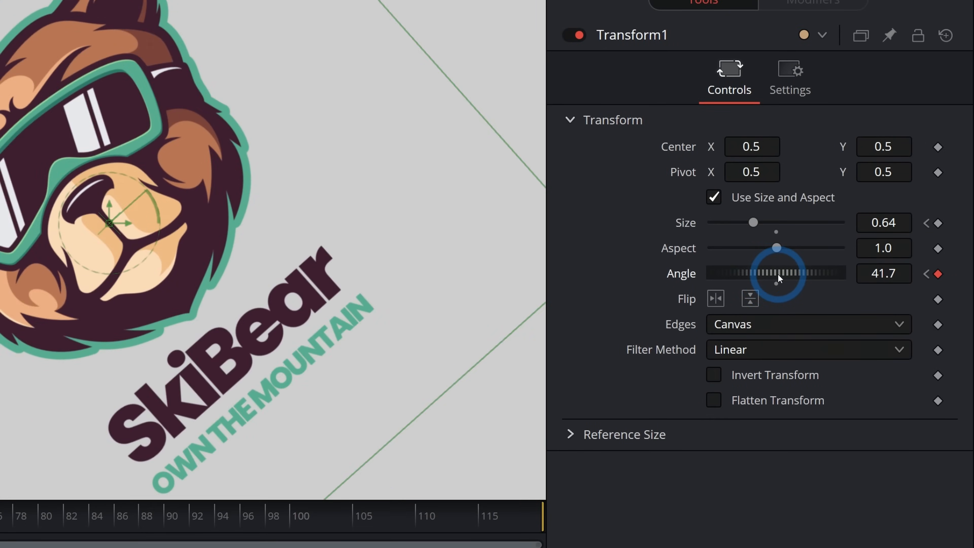
pyautogui.moveTo(435, 308); pyautogui.dragTo(129, 313)
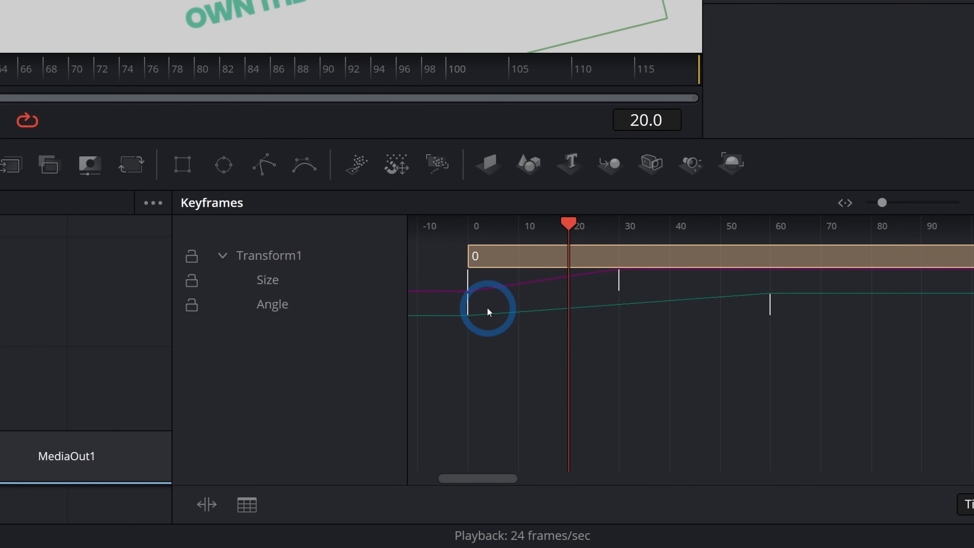
# - Move the ending Size and Angle keyframes to the end of the clip at about frame 119 and preview the animation
pyautogui.click(619, 284)
pyautogui.moveTo(487, 288); pyautogui.dragTo(227, 274)
pyautogui.moveTo(312, 292); pyautogui.dragTo(385, 291)
pyautogui.moveTo(494, 295); pyautogui.dragTo(420, 289)
pyautogui.click(660, 315)
pyautogui.moveTo(553, 318); pyautogui.dragTo(920, 300)
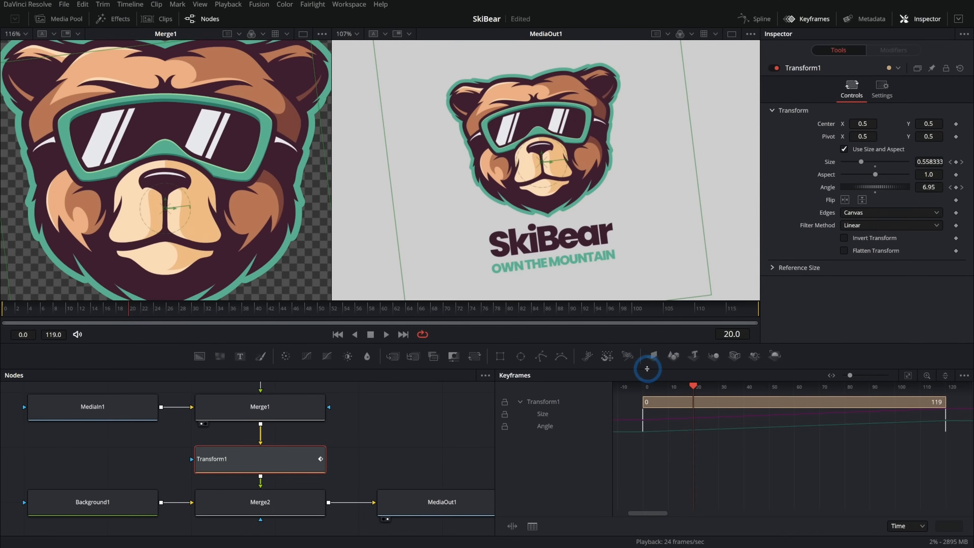
pyautogui.press('space')
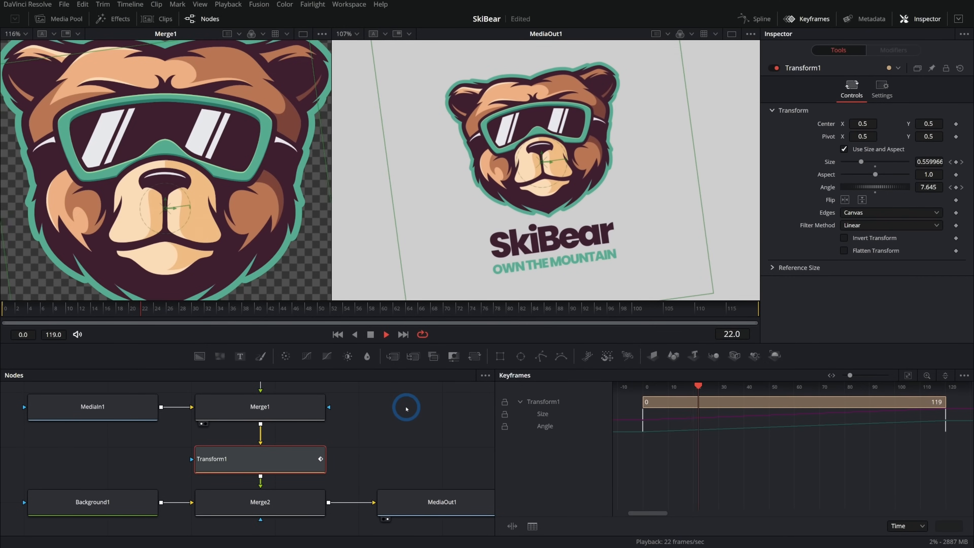
pyautogui.press('space')
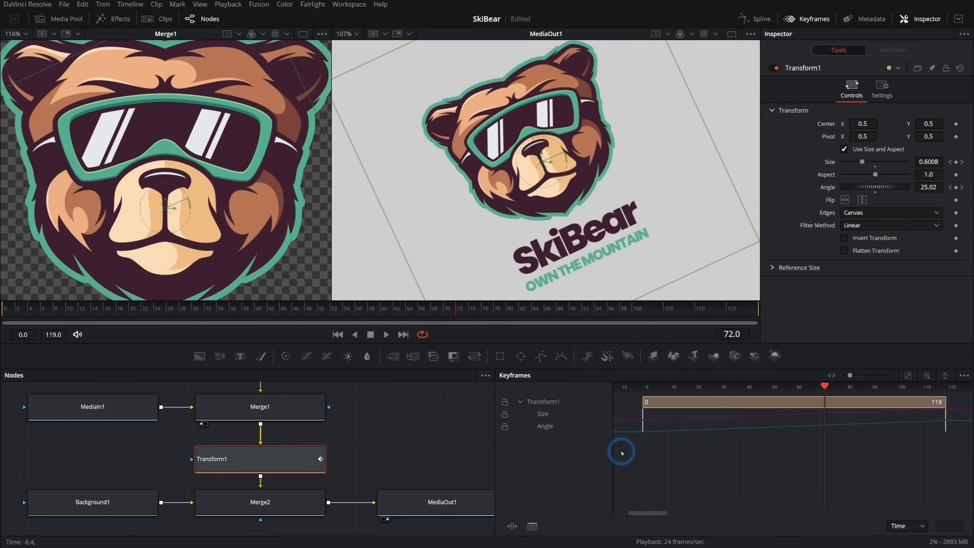
# - Delete the Angle keyframes and remove the Transform1Angle animation from the Angle parameter
pyautogui.moveTo(656, 444); pyautogui.dragTo(953, 440)
pyautogui.press('Delete')
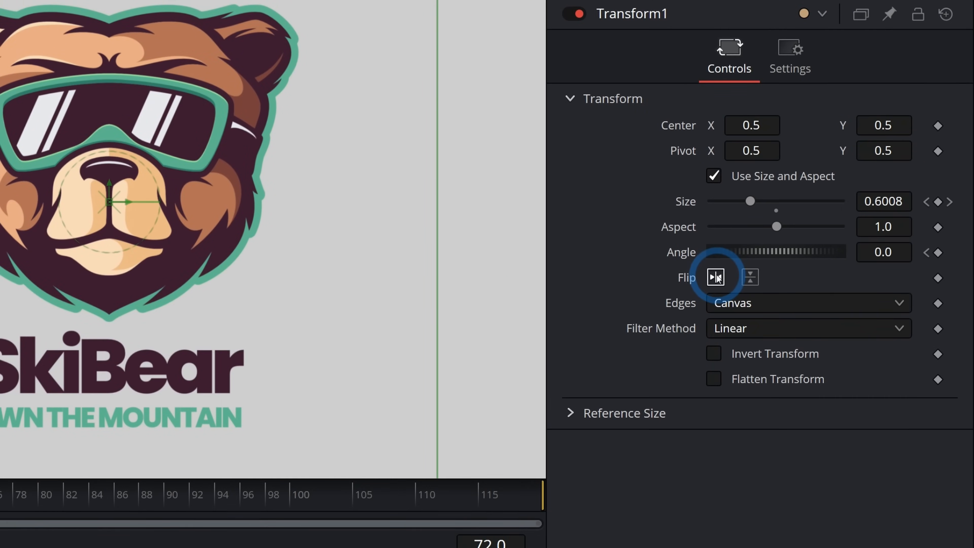
pyautogui.rightClick(684, 258)
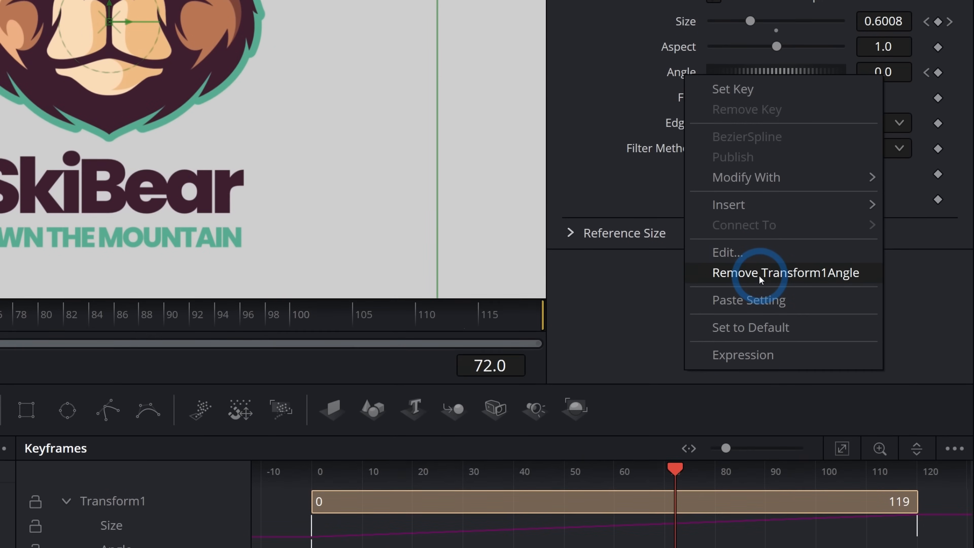
pyautogui.click(797, 273)
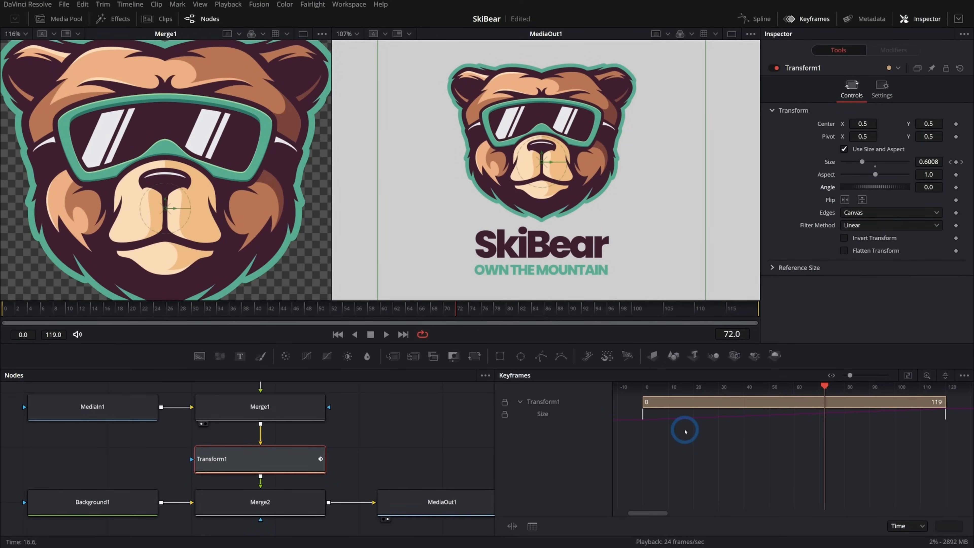
# - Play the logo's scale animation from the start, hide the Keyframes editor and bring the node graph back into view
pyautogui.click(338, 335)
pyautogui.click(387, 334)
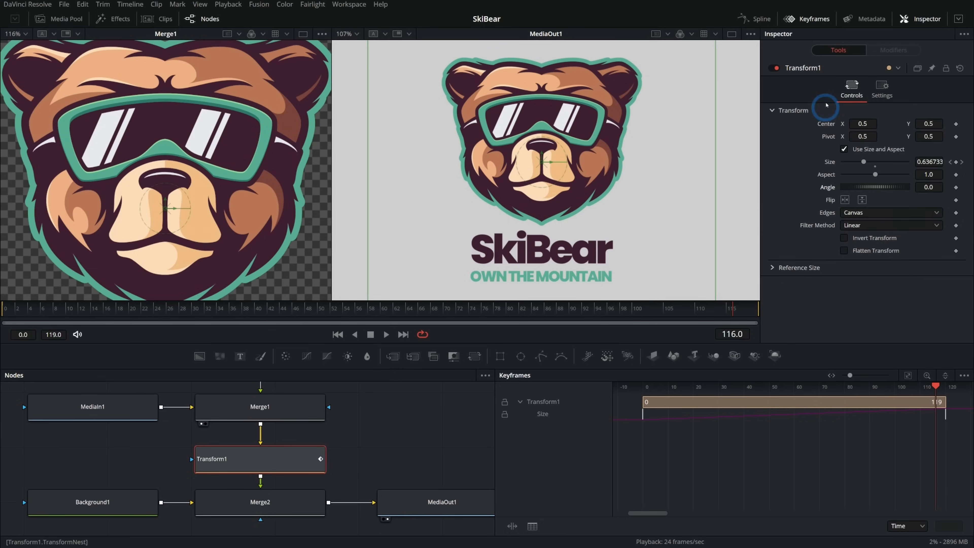
pyautogui.click(812, 24)
pyautogui.moveTo(499, 415); pyautogui.dragTo(738, 426)
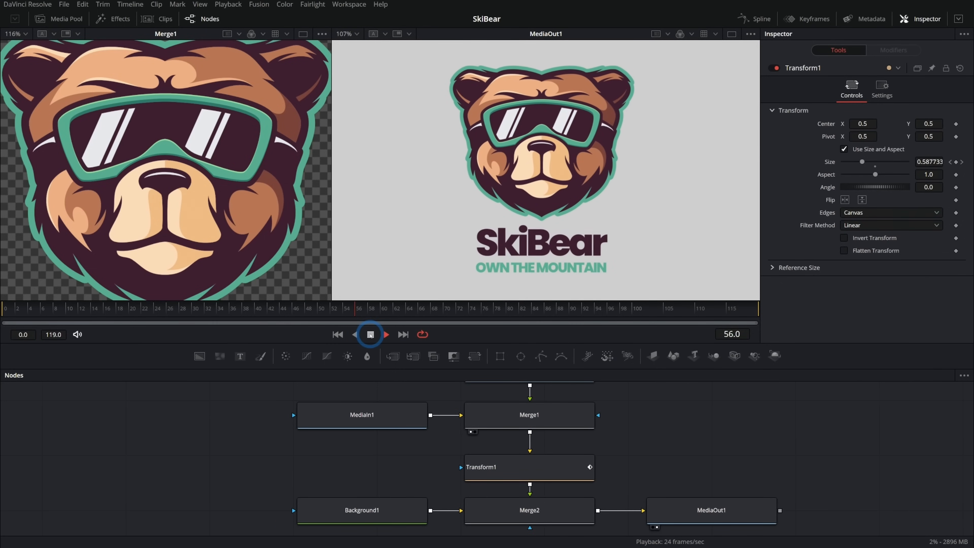
# - Stop playback, return to frame 0 and replay the logo's slow scale-up
pyautogui.click(370, 335)
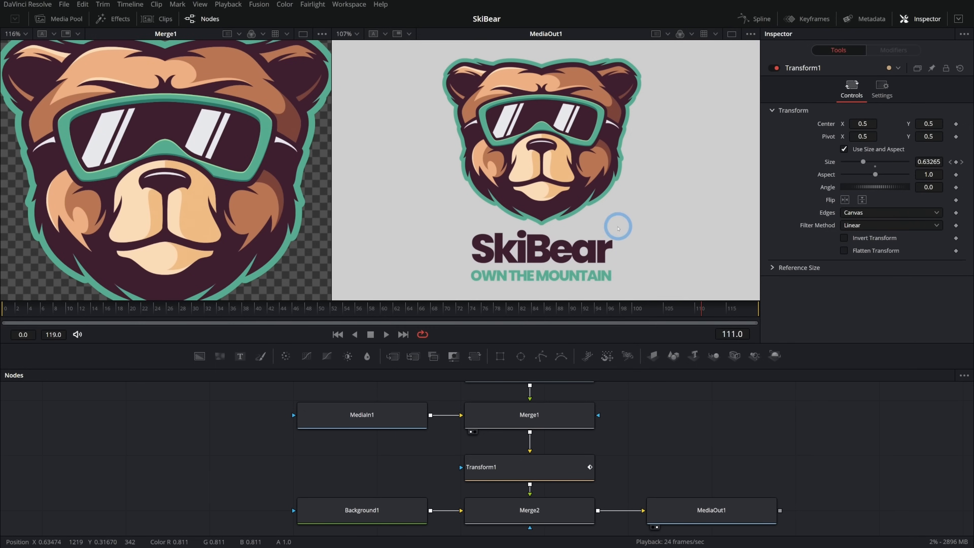
pyautogui.click(6, 309)
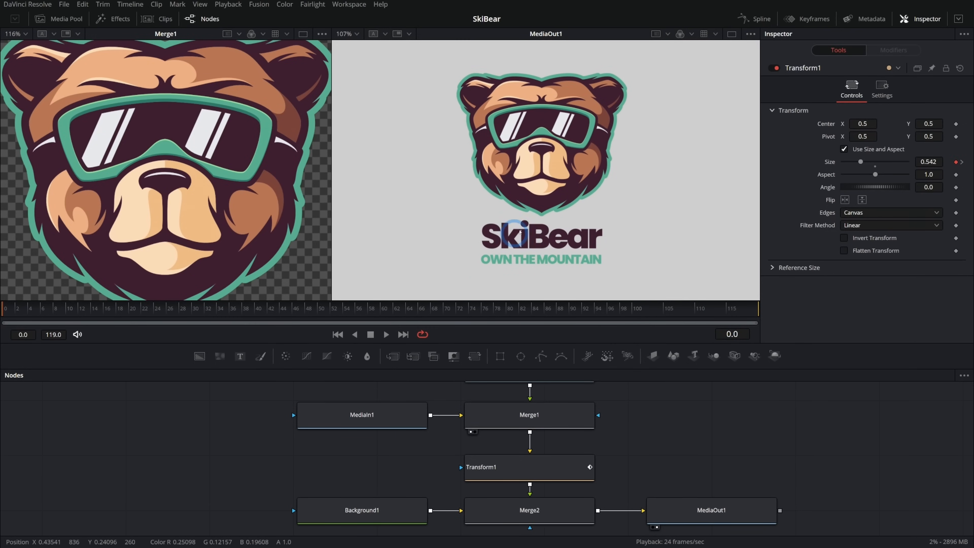
pyautogui.press('space')
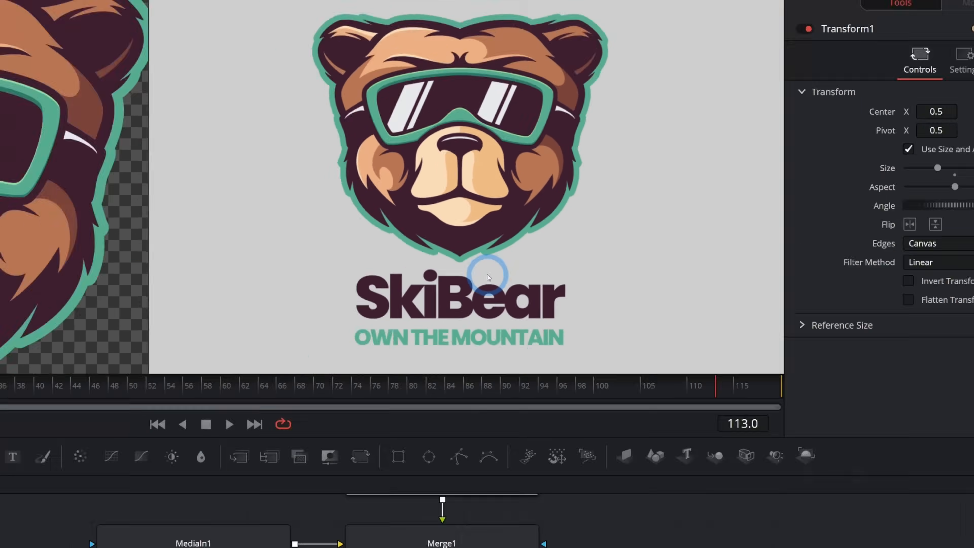
# - Move the MediaIn1 node farther away from Merge1 to make room between them and rename it Logo
pyautogui.moveTo(624, 394); pyautogui.dragTo(696, 451)
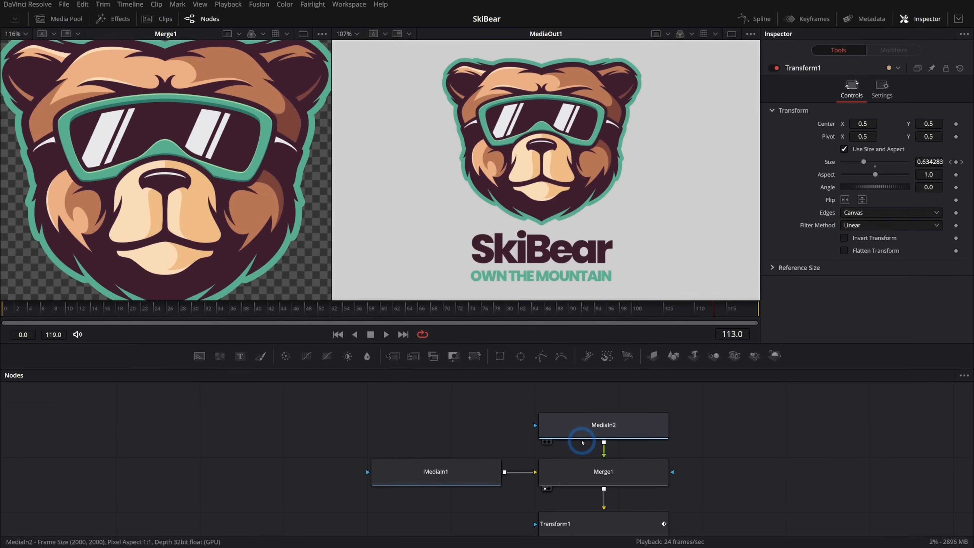
pyautogui.hscroll(-3, 582, 443)
pyautogui.moveTo(587, 464); pyautogui.dragTo(266, 477)
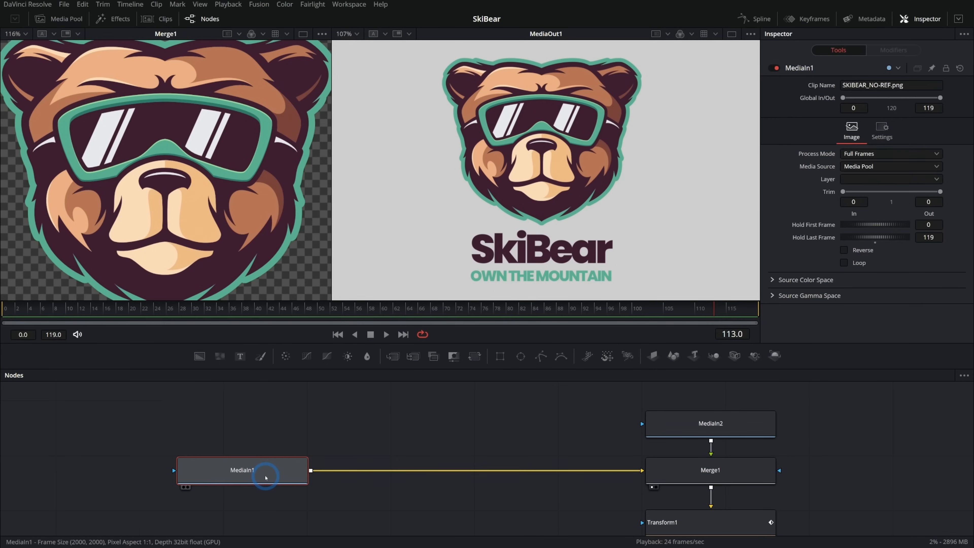
pyautogui.press('F2')
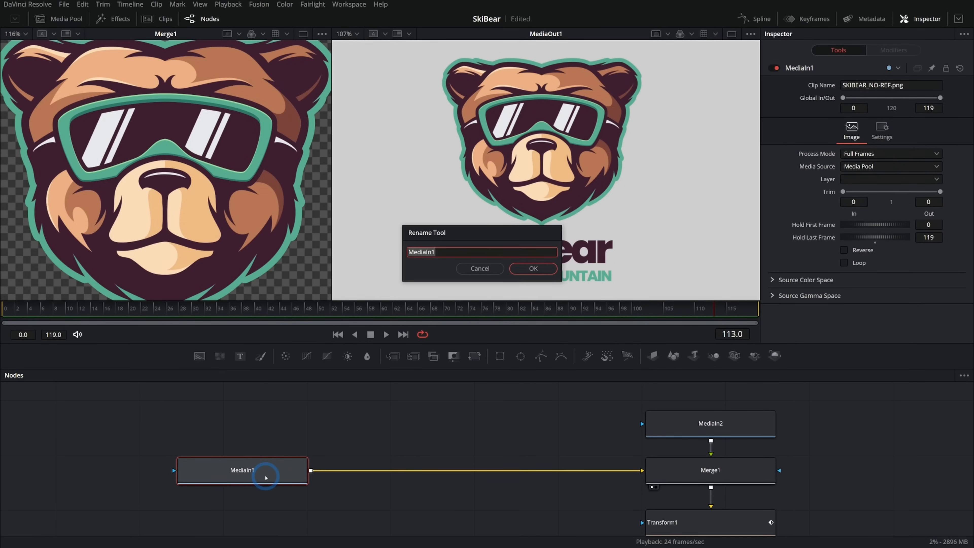
pyautogui.press('Return')
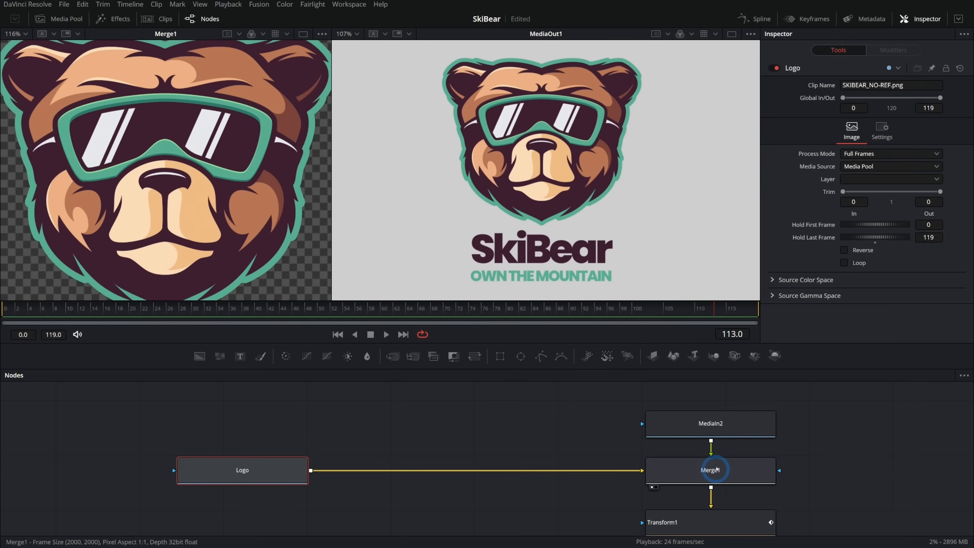
# - Rename the MediaIn2 node as Shine
pyautogui.click(721, 425)
pyautogui.press('F2')
pyautogui.write('Sha')
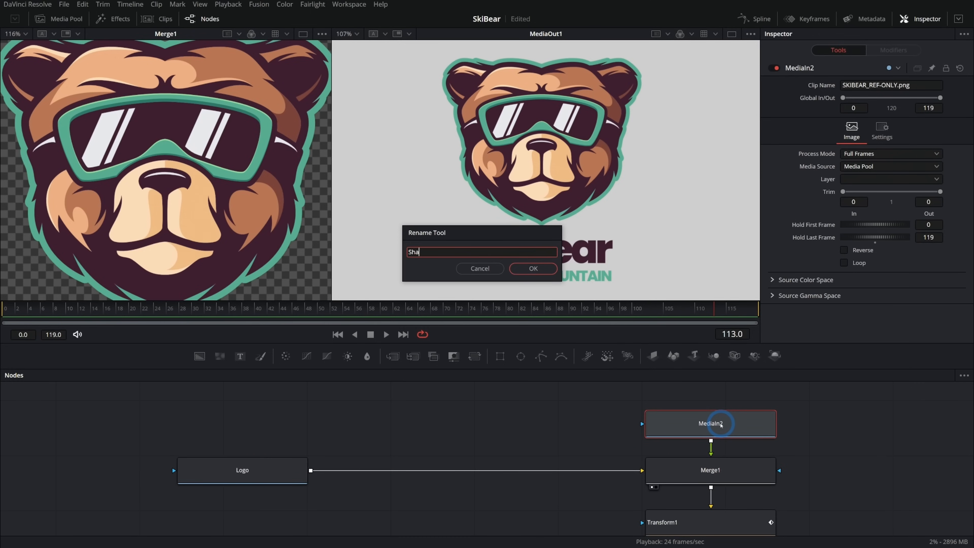
pyautogui.write('ine')
pyautogui.press('Return')
# - Display the Shine node and finally the Logo node in the first viewer, and leave the Logo node selected
pyautogui.moveTo(721, 425); pyautogui.dragTo(76, 120)
pyautogui.moveTo(250, 464); pyautogui.dragTo(178, 101)
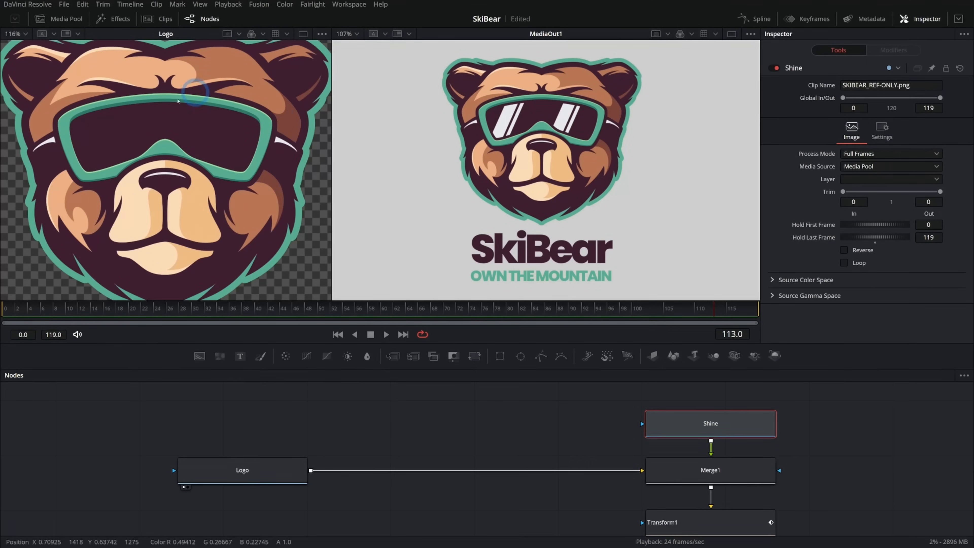
pyautogui.click(455, 423)
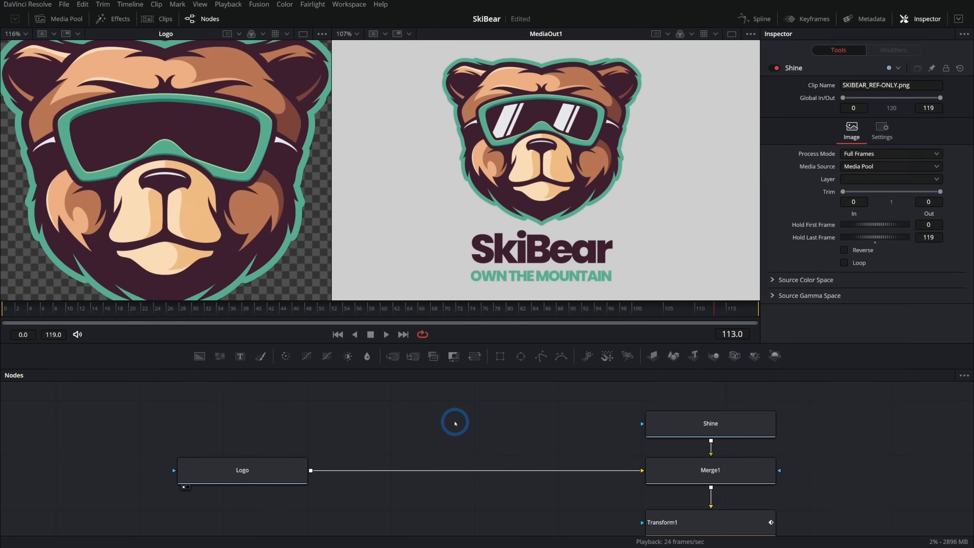
pyautogui.click(479, 240)
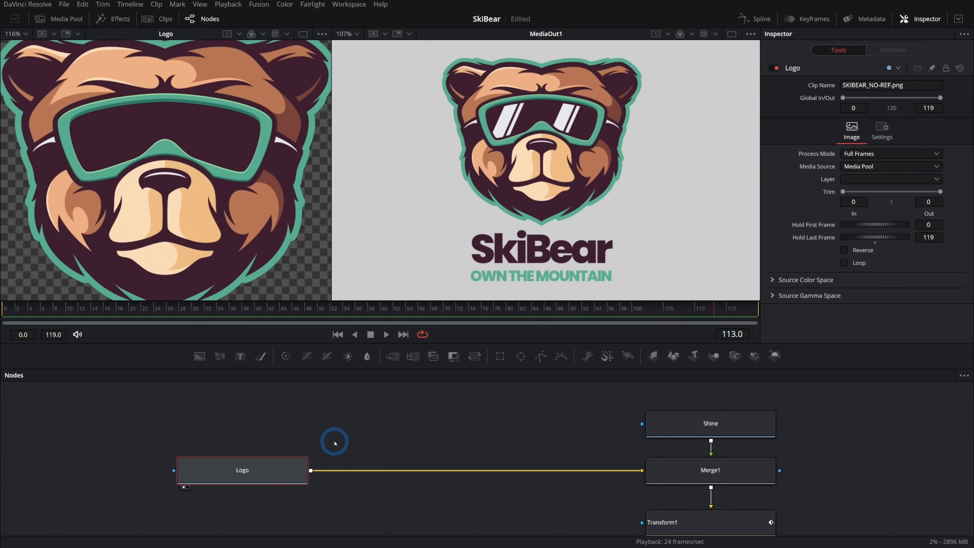
# - Paste a copy of the Logo node and merge it over the original between Logo and Merge1
pyautogui.click(395, 406)
pyautogui.hotkey('ctrl', 'v')
pyautogui.moveTo(463, 412); pyautogui.dragTo(312, 477)
pyautogui.moveTo(395, 413); pyautogui.dragTo(410, 424)
pyautogui.scroll(1, 496, 384)
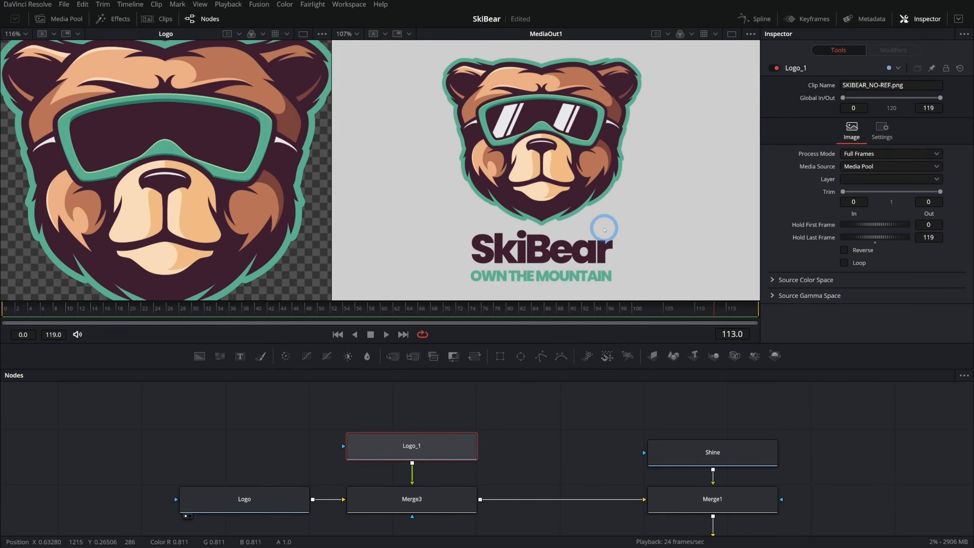
# - Add a rectangle mask to the Logo_1 copy and fit it around the SkiBear wordmark, about 0.44 wide and 0.11 high
pyautogui.click(500, 357)
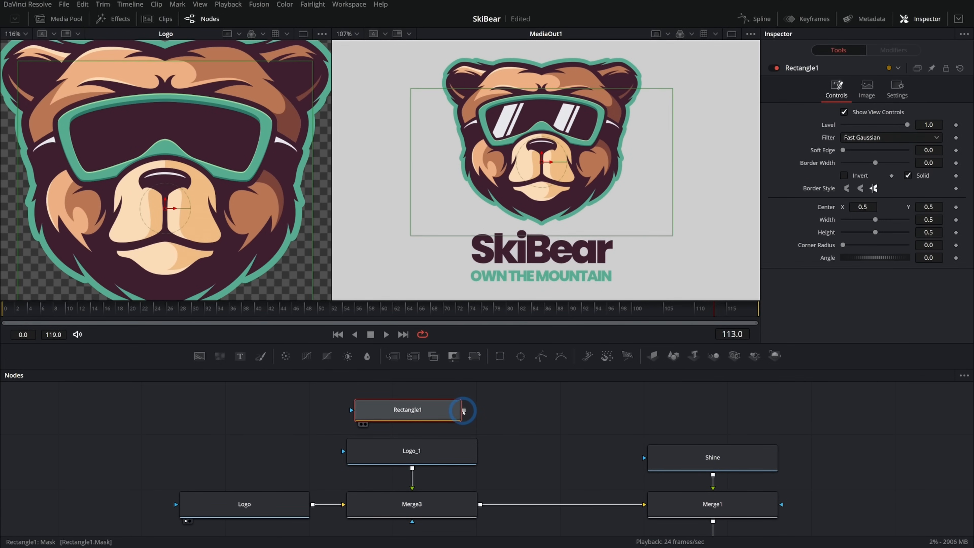
pyautogui.moveTo(449, 461); pyautogui.dragTo(519, 194)
pyautogui.scroll(-3, 613, 165)
pyautogui.moveTo(658, 67); pyautogui.dragTo(654, 142)
pyautogui.moveTo(565, 162); pyautogui.dragTo(571, 262)
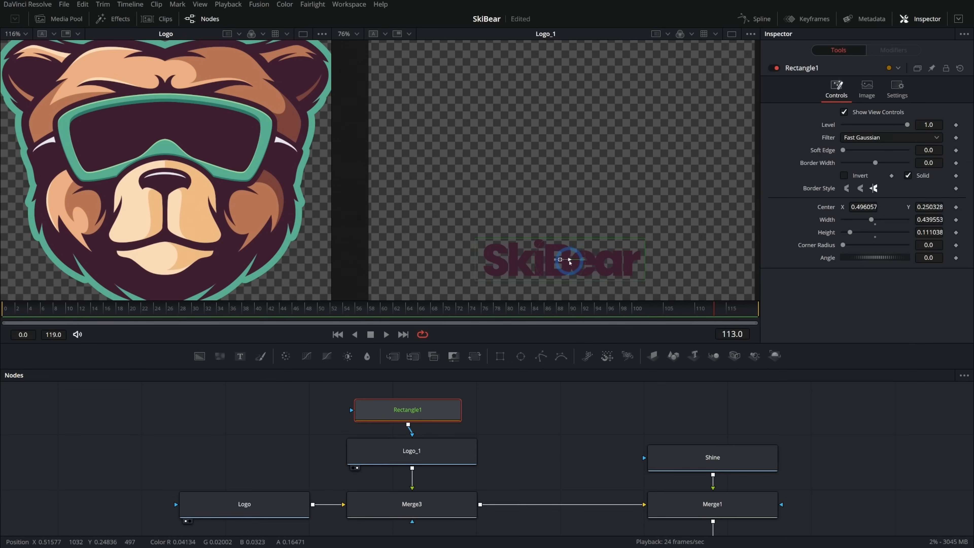
# - Display Merge1 in the second viewer, then add a second rectangle mask and connect it to the original Logo node
pyautogui.click(293, 503)
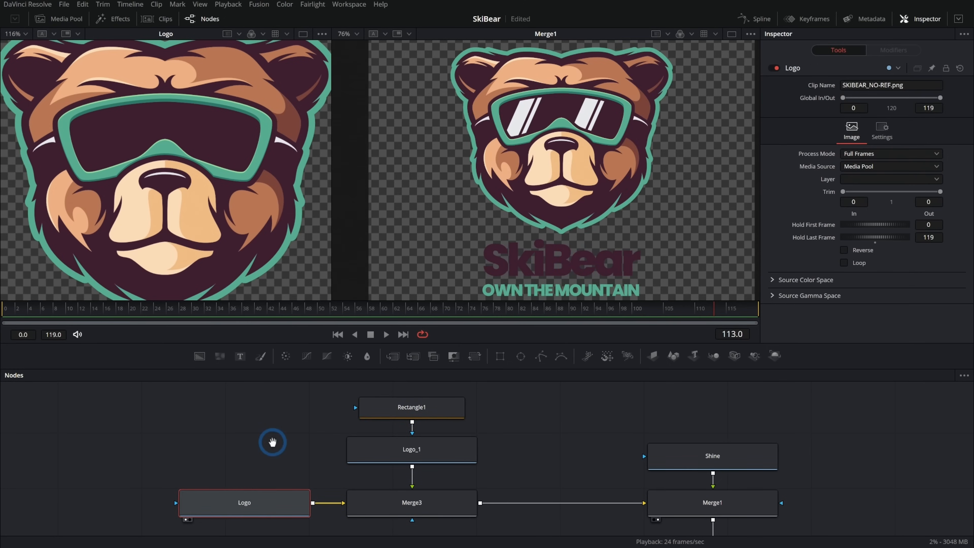
pyautogui.moveTo(274, 444); pyautogui.dragTo(381, 426)
pyautogui.moveTo(500, 356); pyautogui.dragTo(180, 481)
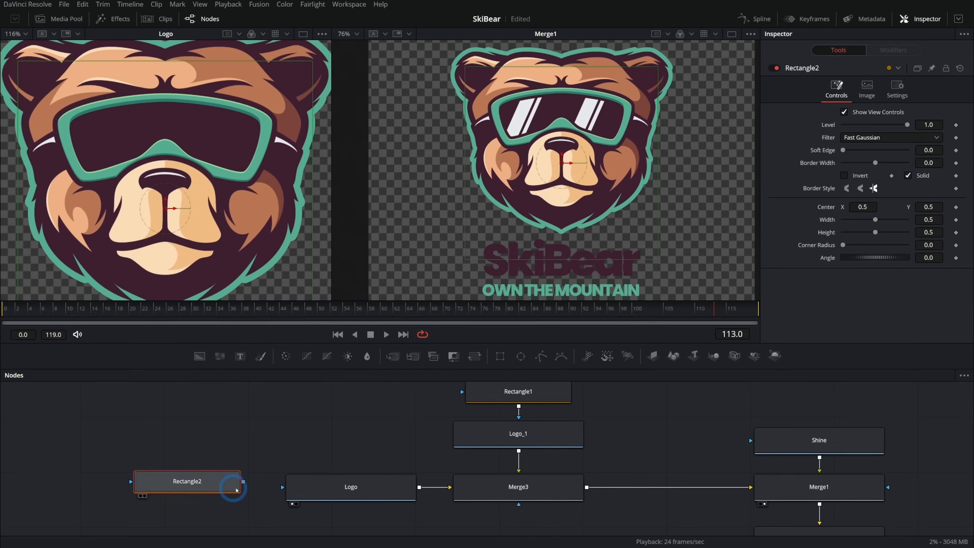
pyautogui.moveTo(243, 483); pyautogui.dragTo(296, 488)
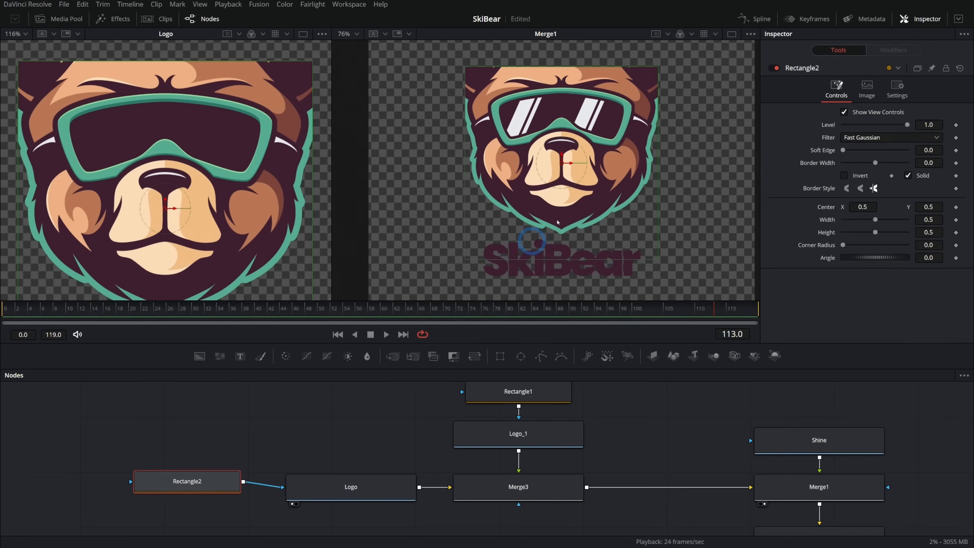
# - Fit the Logo node's mask around the bear head only, with Center Y about 0.563 and width about 0.65
pyautogui.moveTo(561, 157); pyautogui.dragTo(565, 131)
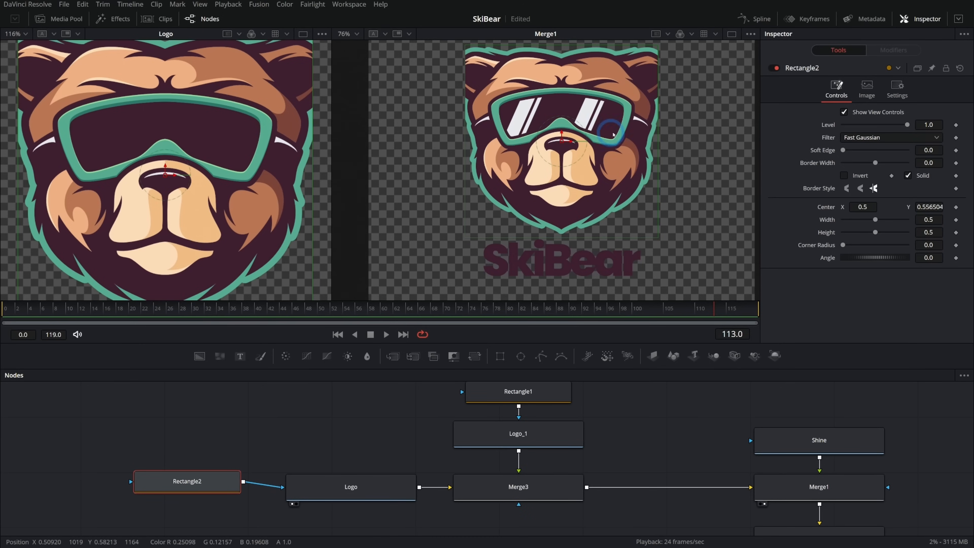
pyautogui.moveTo(659, 138); pyautogui.dragTo(688, 143)
pyautogui.moveTo(562, 133); pyautogui.dragTo(562, 129)
pyautogui.scroll(-3, 228, 194)
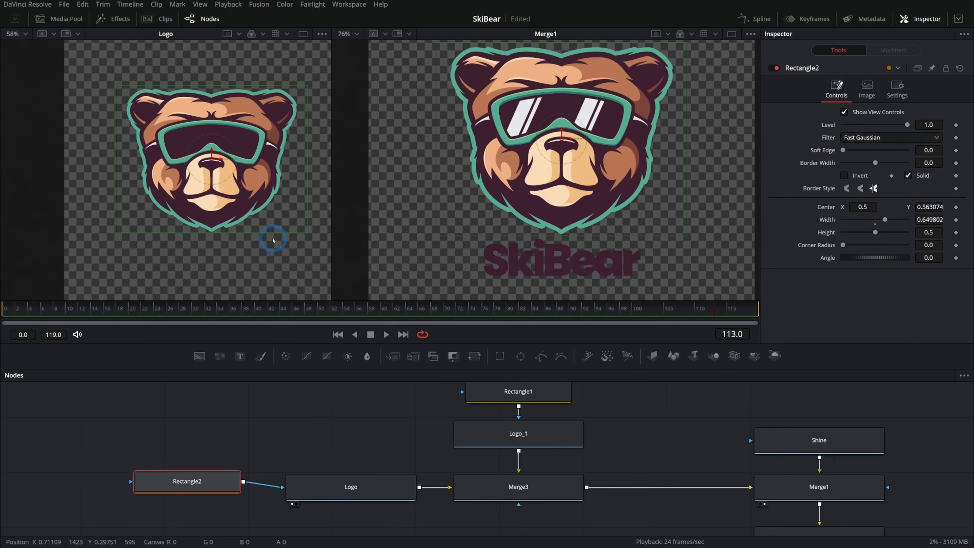
# - Merge another copy of Logo_1 between Merge3 and Merge1 and add a rectangle mask isolating the OWN THE MOUNTAIN tagline
pyautogui.moveTo(549, 436); pyautogui.dragTo(249, 200)
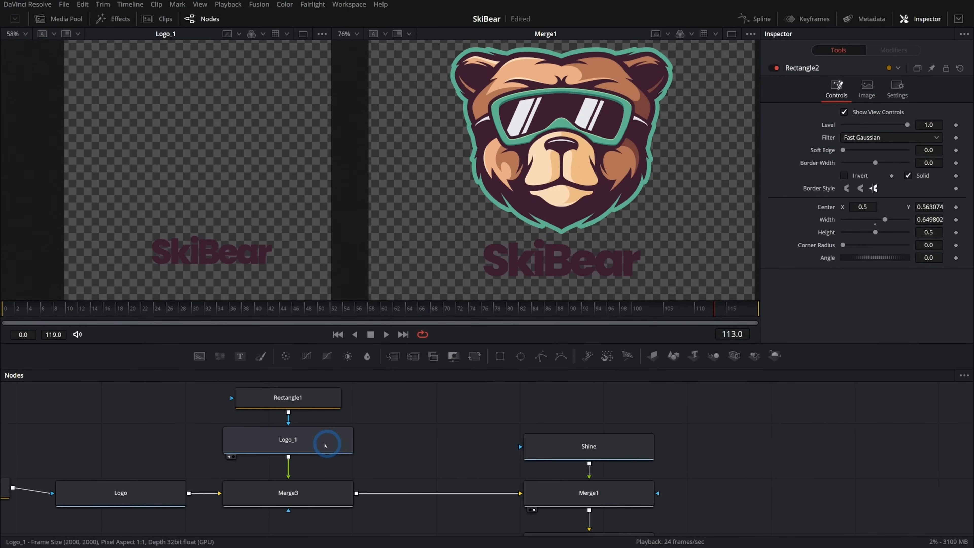
pyautogui.click(337, 442)
pyautogui.click(421, 427)
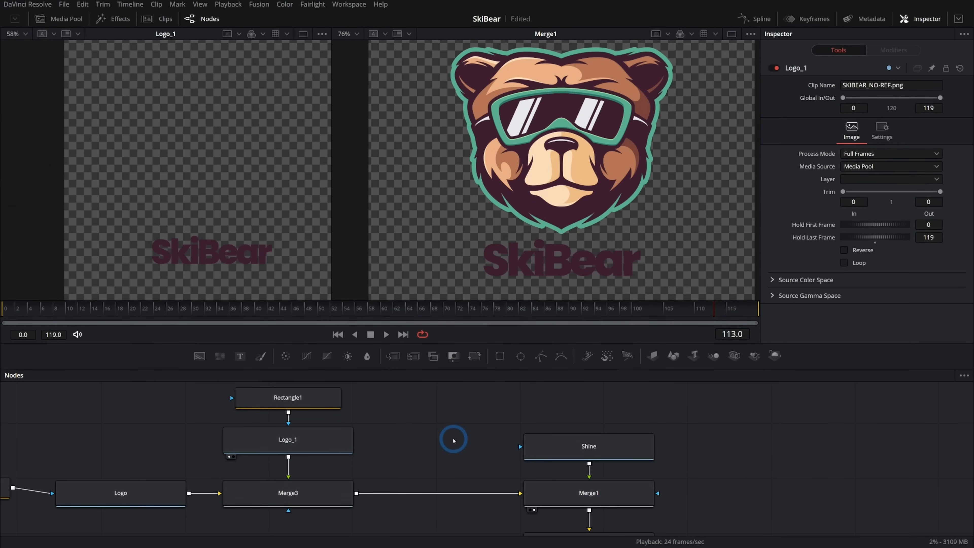
pyautogui.hotkey('ctrl', 'v')
pyautogui.moveTo(561, 415); pyautogui.dragTo(407, 471)
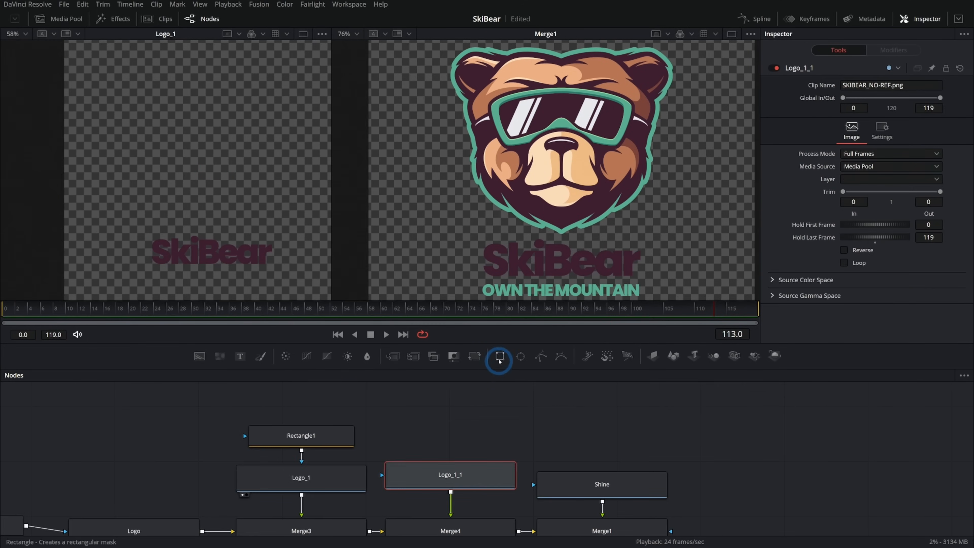
pyautogui.click(500, 357)
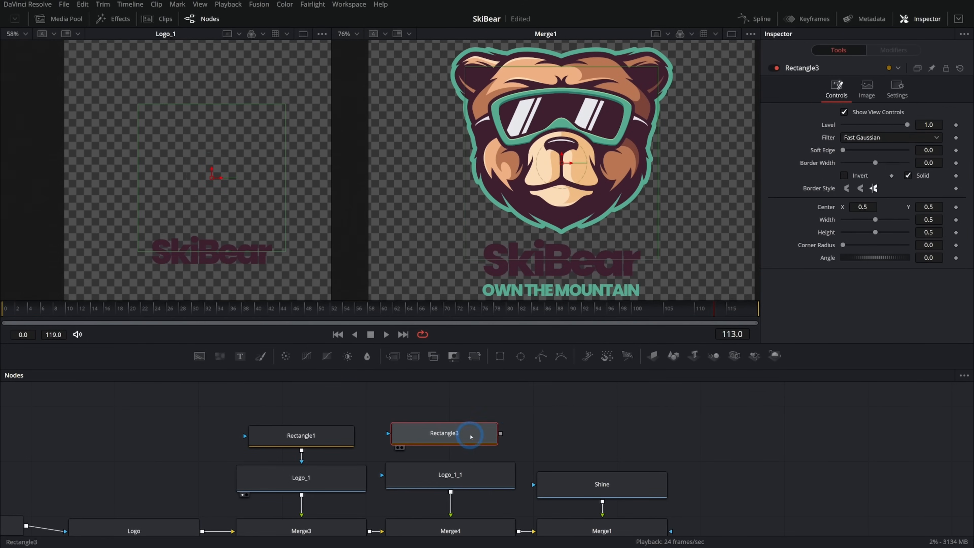
pyautogui.moveTo(548, 92); pyautogui.dragTo(549, 224)
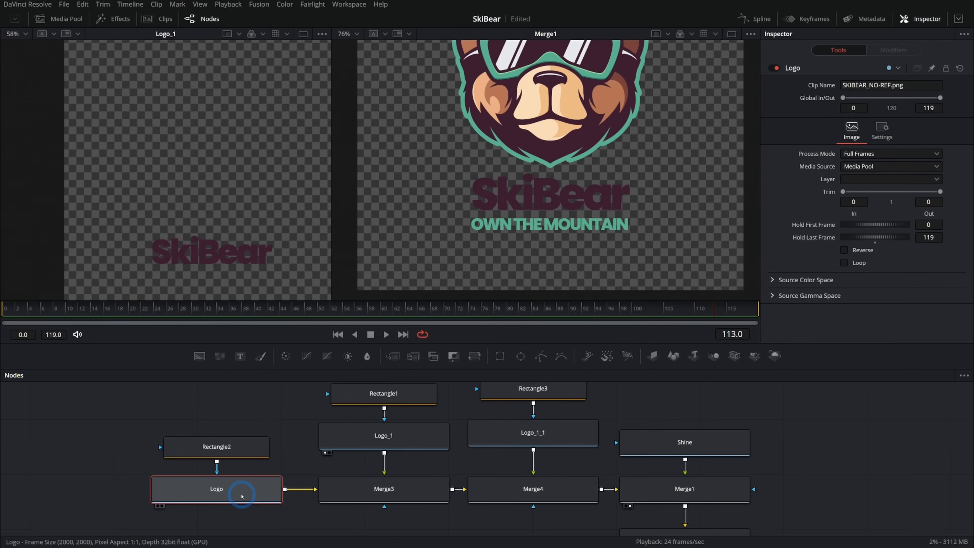
# - Check the masked Logo, Logo_1 and Logo_1_1 nodes one after another in the first viewer
pyautogui.moveTo(240, 495); pyautogui.dragTo(211, 191)
pyautogui.moveTo(365, 478); pyautogui.dragTo(263, 265)
pyautogui.moveTo(384, 438); pyautogui.dragTo(231, 250)
pyautogui.moveTo(516, 435); pyautogui.dragTo(239, 273)
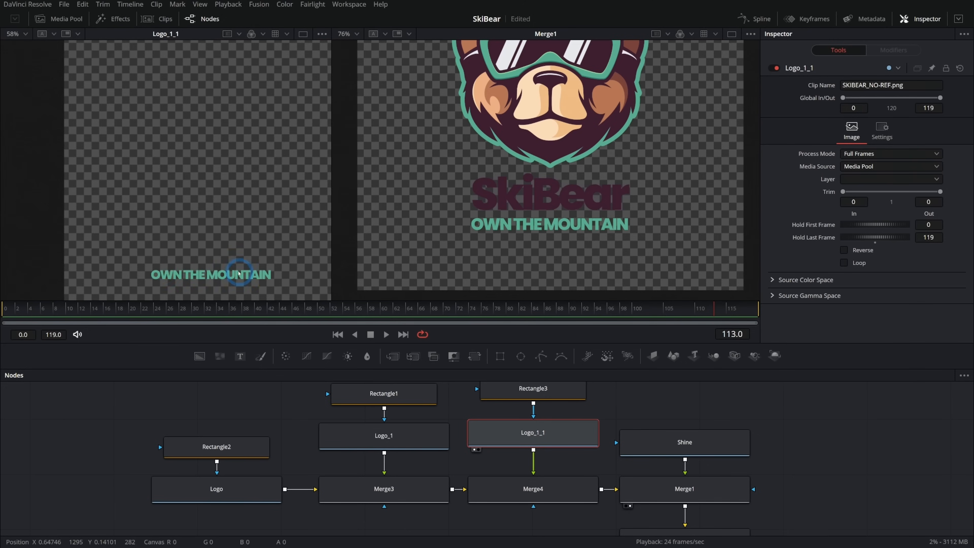
# - Rename the Logo_1 node as SkiBear
pyautogui.click(399, 444)
pyautogui.press('F2')
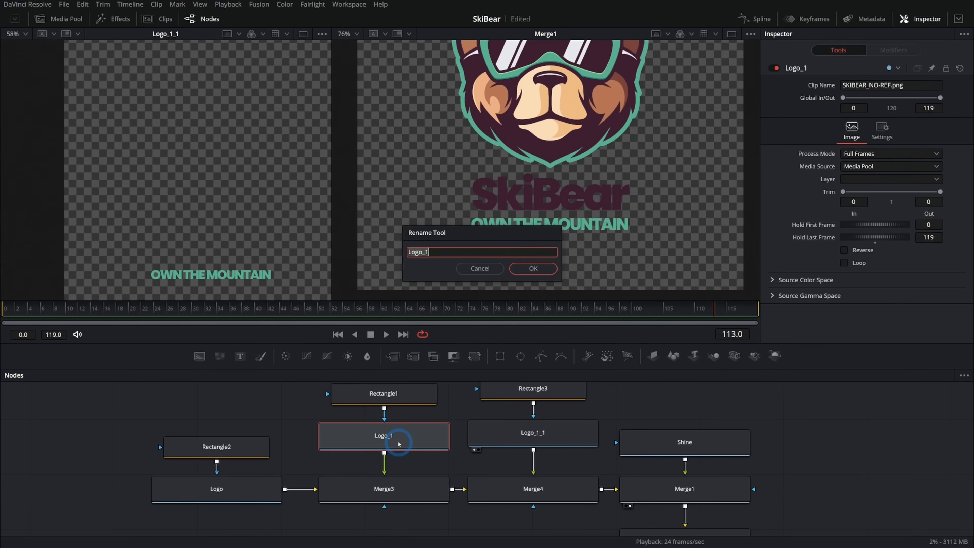
pyautogui.write('SkiBear')
pyautogui.press('Return')
# - Rename the Logo_1_1 node as OwnTheMtn
pyautogui.click(546, 433)
pyautogui.press('F2')
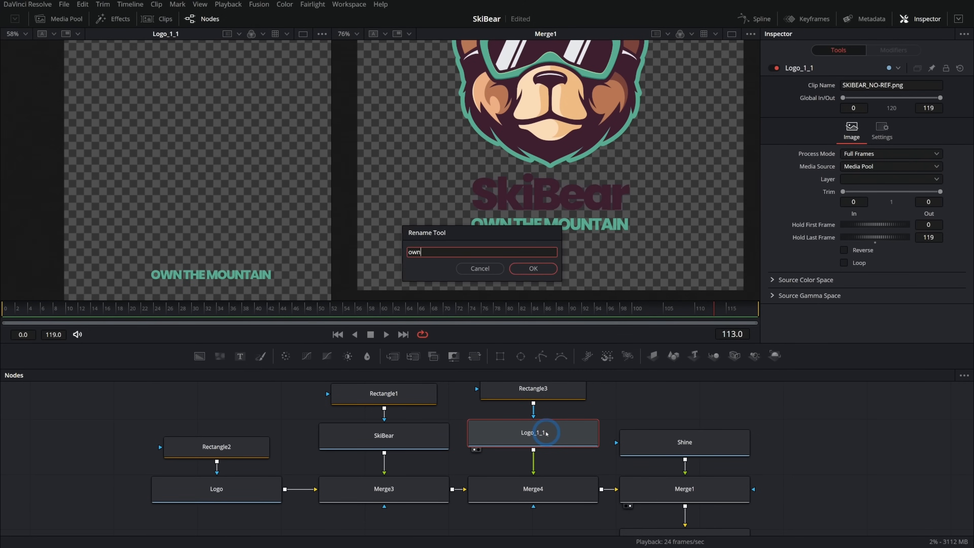
pyautogui.write('OwnTheMtn')
pyautogui.press('Return')
# - Align the Shine node with its neighbour OwnTheMtn and display Merge1 in the first viewer
pyautogui.moveTo(642, 442); pyautogui.dragTo(641, 432)
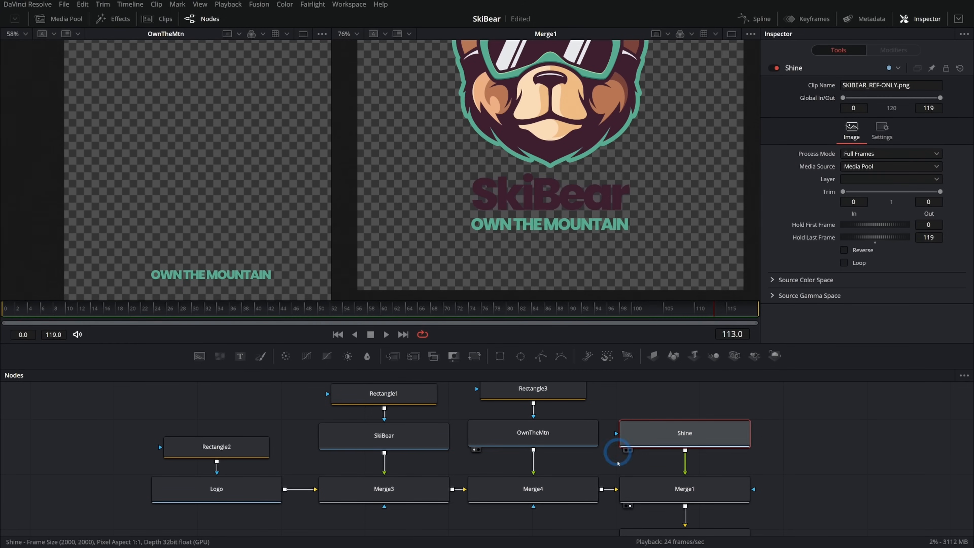
pyautogui.click(703, 484)
pyautogui.press('1')
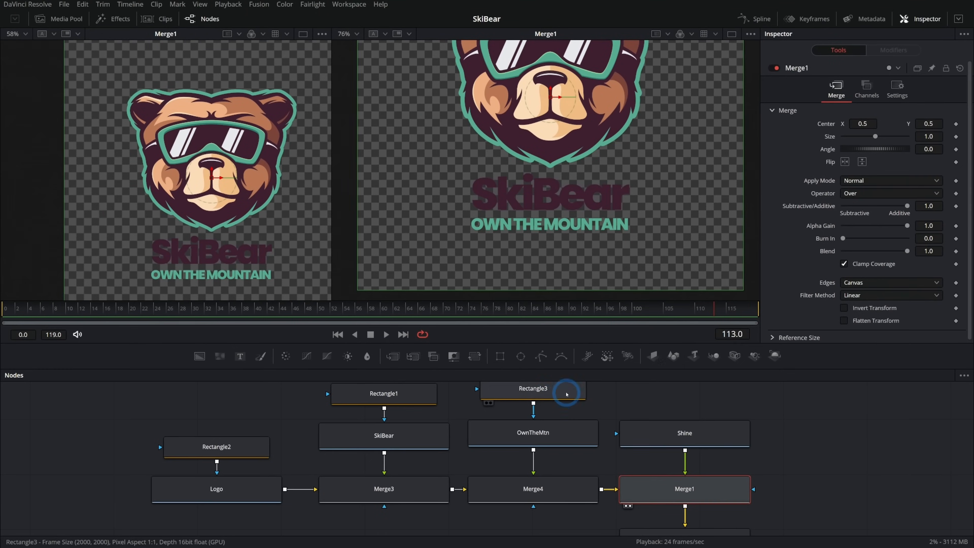
# - Make room below the SkiBear node and insert a Transform node between it and Merge3
pyautogui.moveTo(599, 345); pyautogui.dragTo(636, 386)
pyautogui.moveTo(460, 344); pyautogui.dragTo(418, 427)
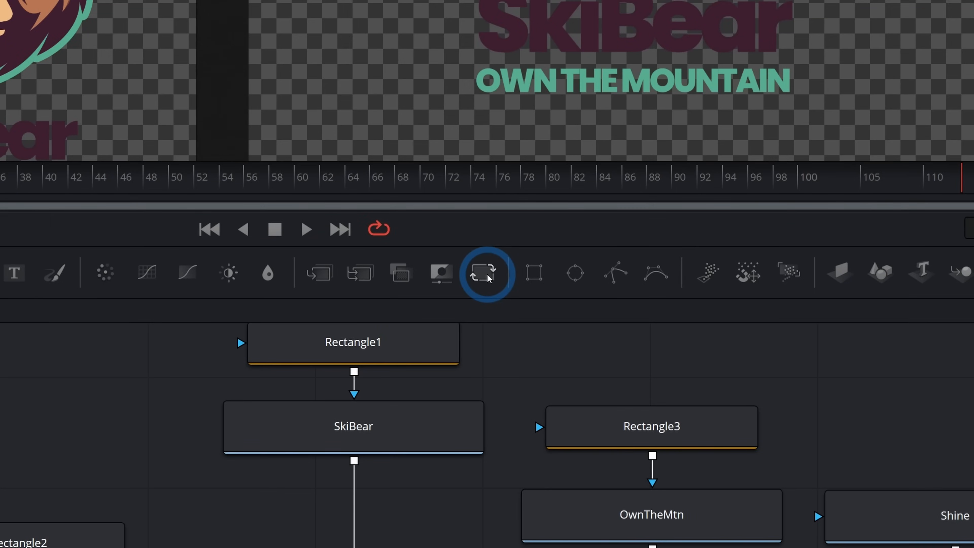
pyautogui.moveTo(488, 277)
pyautogui.mouseDown()
pyautogui.moveTo(392, 509)
pyautogui.moveTo(356, 535)
pyautogui.moveTo(487, 279)
pyautogui.mouseUp()
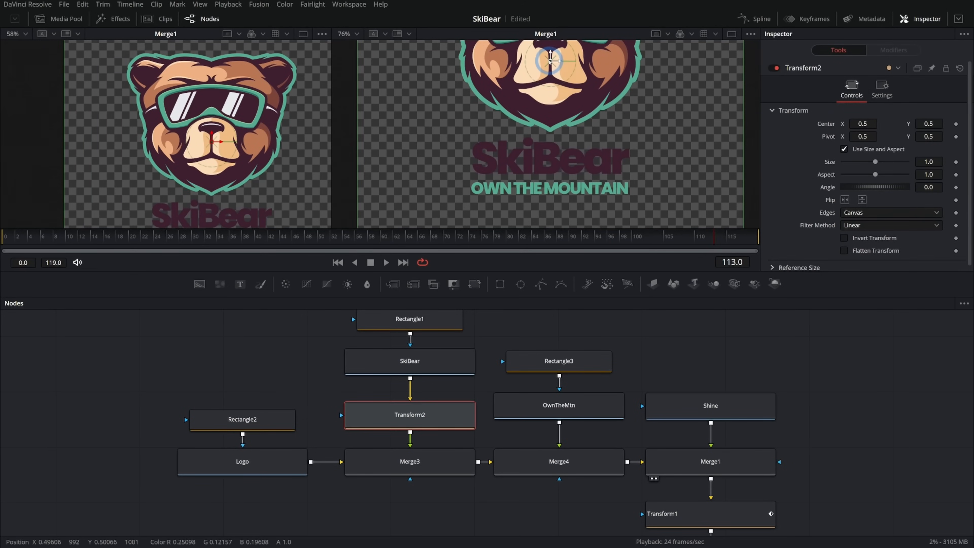
# - Keyframe the Center of Transform2 at X 0.5 and Y 0.5 on frame 24
pyautogui.moveTo(550, 60)
pyautogui.mouseDown()
pyautogui.moveTo(589, 67)
pyautogui.moveTo(511, 50)
pyautogui.moveTo(577, 54)
pyautogui.moveTo(570, 58)
pyautogui.mouseUp()
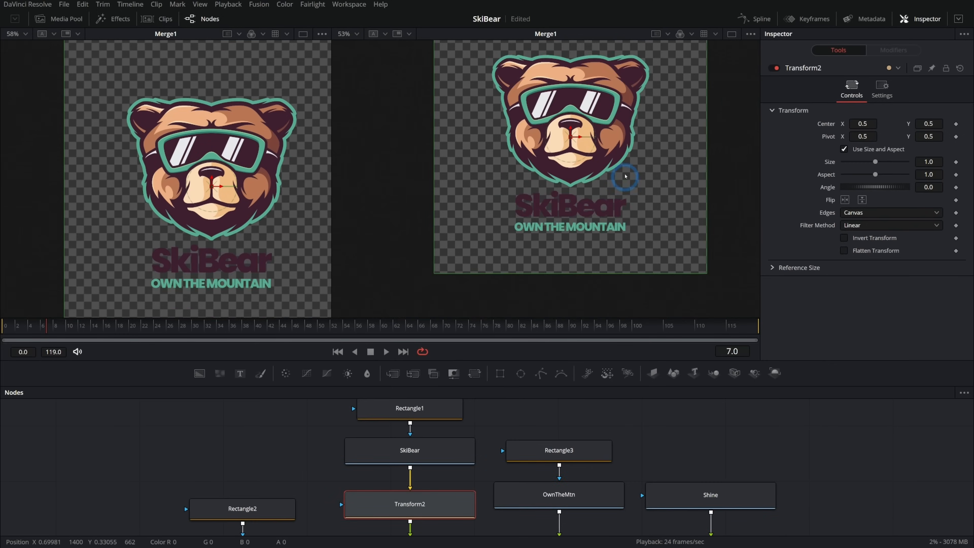
pyautogui.moveTo(625, 177); pyautogui.dragTo(625, 195)
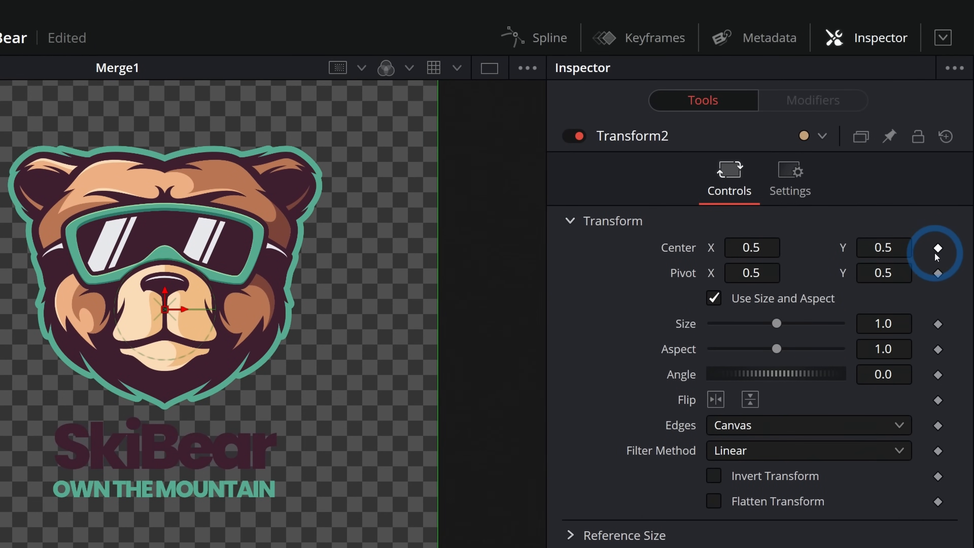
pyautogui.click(937, 249)
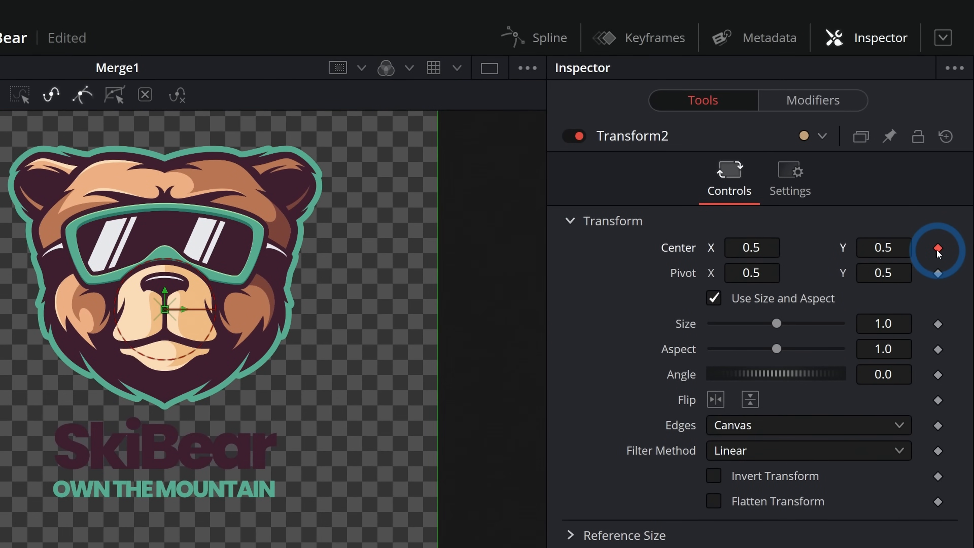
pyautogui.moveTo(751, 248); pyautogui.dragTo(753, 248)
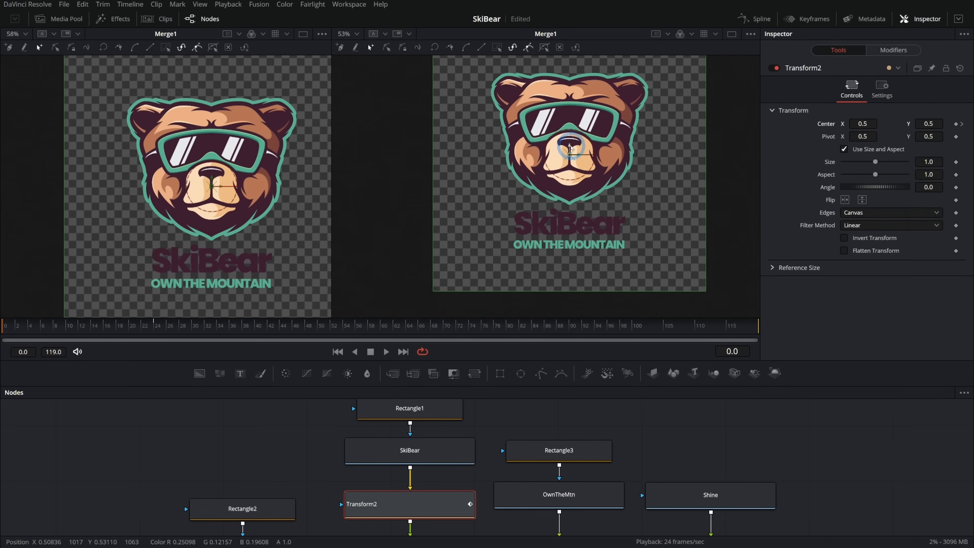
# - At frame 0, move the SkiBear wordmark down to Center Y about 0.381, preview the rise and return to frame 0
pyautogui.moveTo(570, 148); pyautogui.dragTo(574, 180)
pyautogui.click(387, 352)
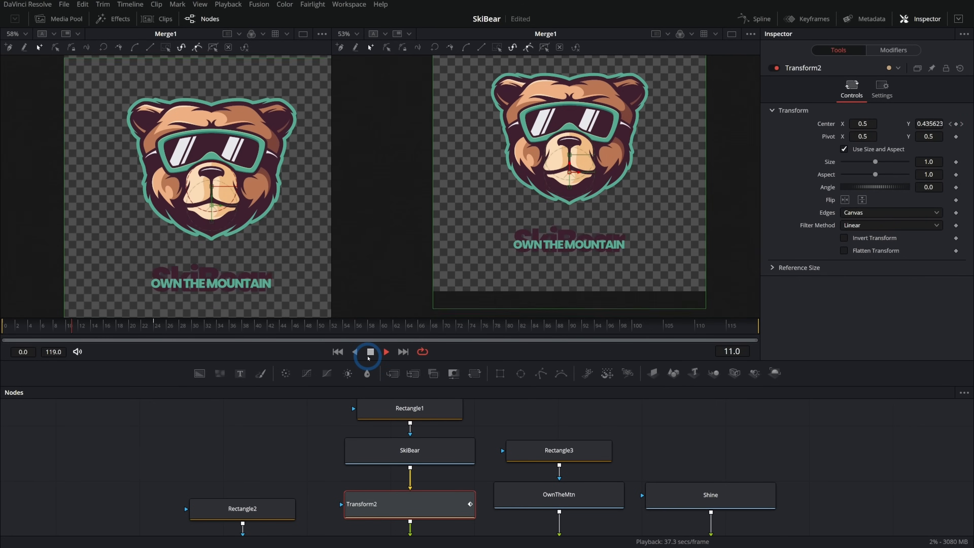
pyautogui.moveTo(260, 338); pyautogui.dragTo(5, 337)
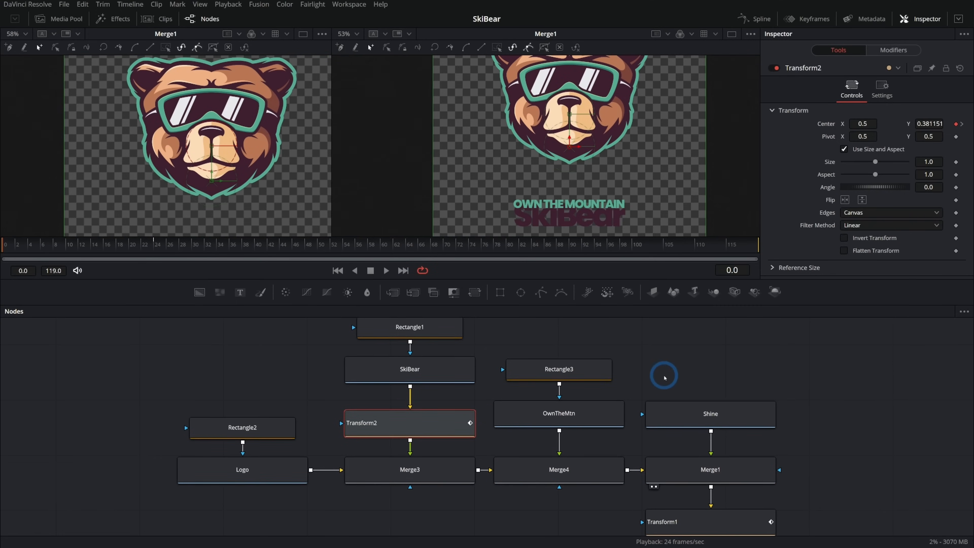
# - Mask Merge3 with a rectangle about 0.18 high at Center Y about 0.281, ending just above the tagline, and play the reveal
pyautogui.scroll(-2, 665, 345)
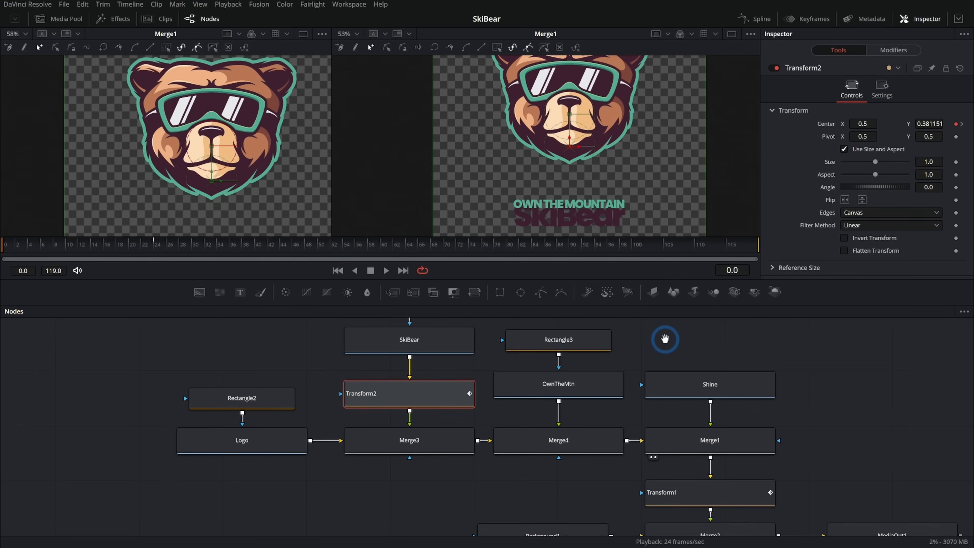
pyautogui.moveTo(506, 309); pyautogui.dragTo(408, 452)
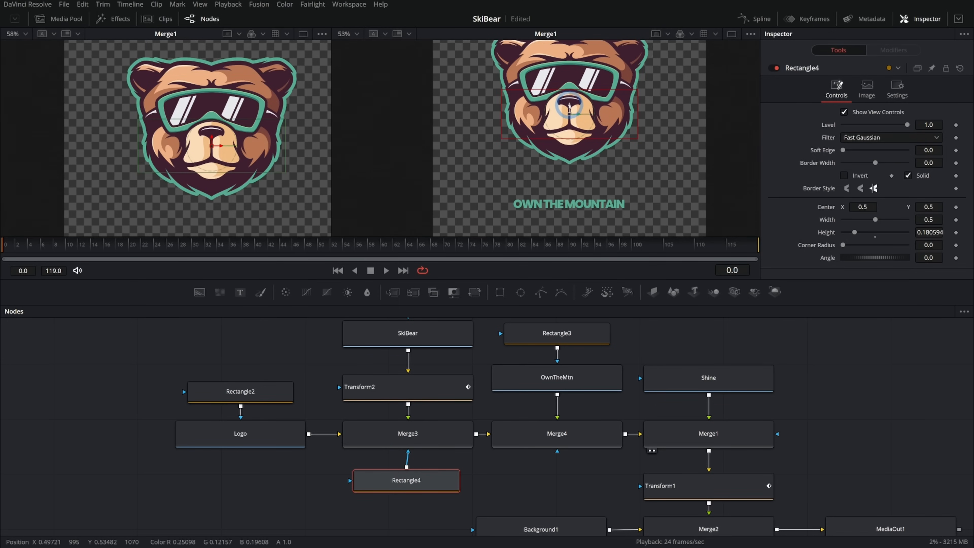
pyautogui.moveTo(569, 108); pyautogui.dragTo(565, 157)
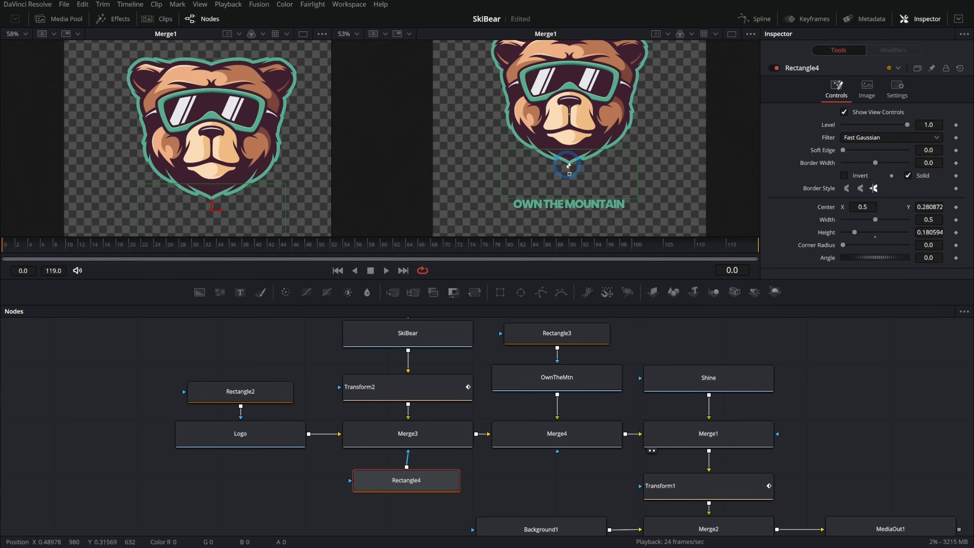
pyautogui.click(384, 271)
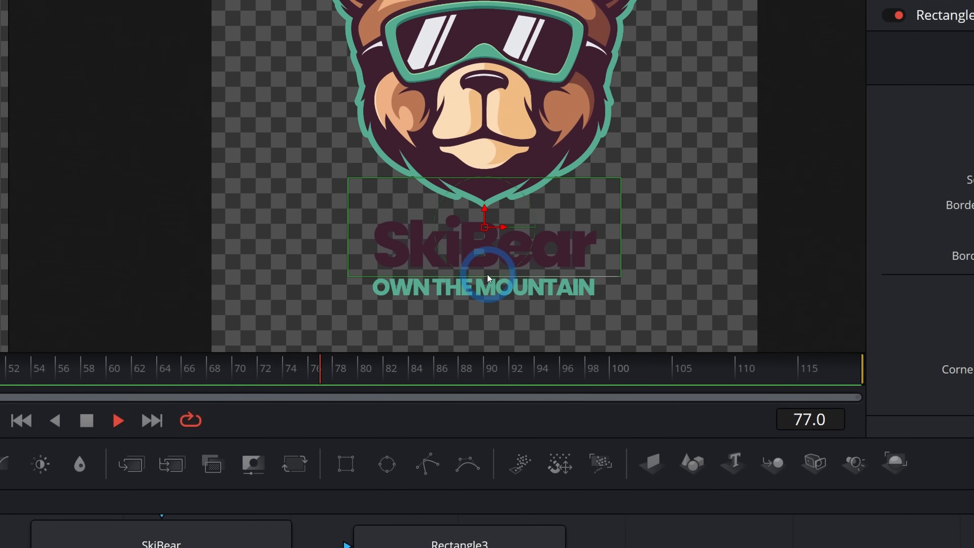
pyautogui.click(41, 253)
pyautogui.moveTo(41, 254); pyautogui.dragTo(205, 278)
# - Display MediaOut1 in the second viewer and play the complete animation again from frame 0
pyautogui.moveTo(898, 456); pyautogui.dragTo(661, 400)
pyautogui.click(685, 478)
pyautogui.press('2')
pyautogui.click(384, 362)
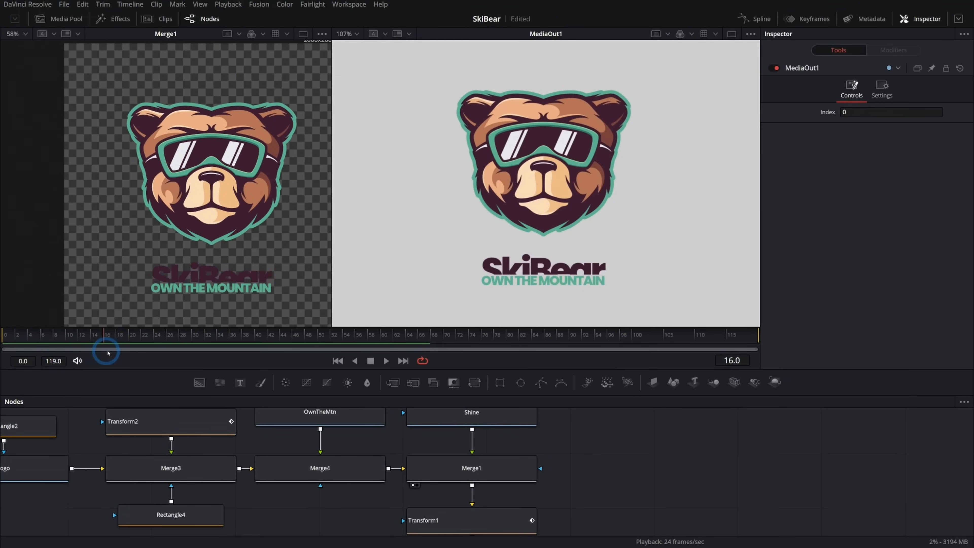
pyautogui.moveTo(108, 353); pyautogui.dragTo(9, 353)
pyautogui.click(386, 361)
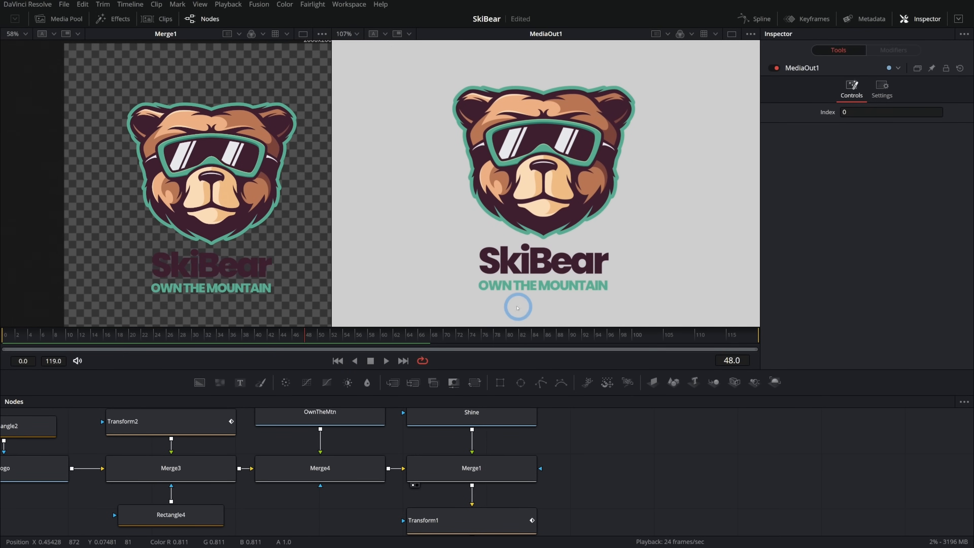
# - Park the playhead at frame 28 and show the Center keyframes of Transform2 in the keyframe editor
pyautogui.moveTo(134, 333); pyautogui.dragTo(184, 333)
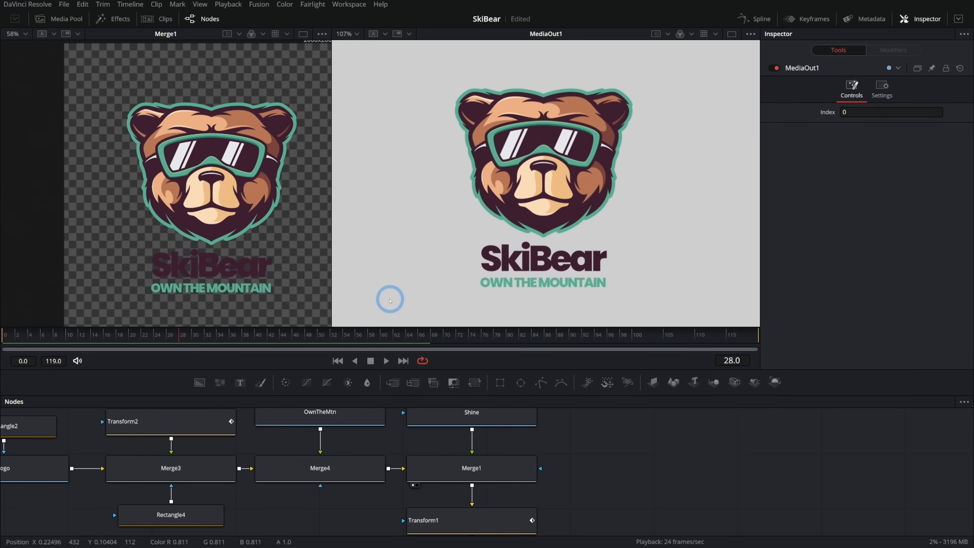
pyautogui.click(815, 19)
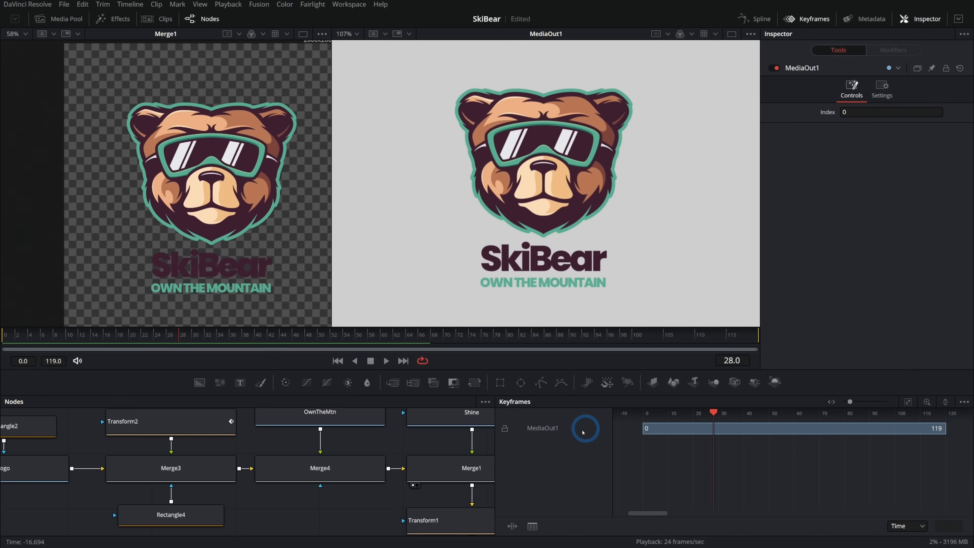
pyautogui.click(174, 418)
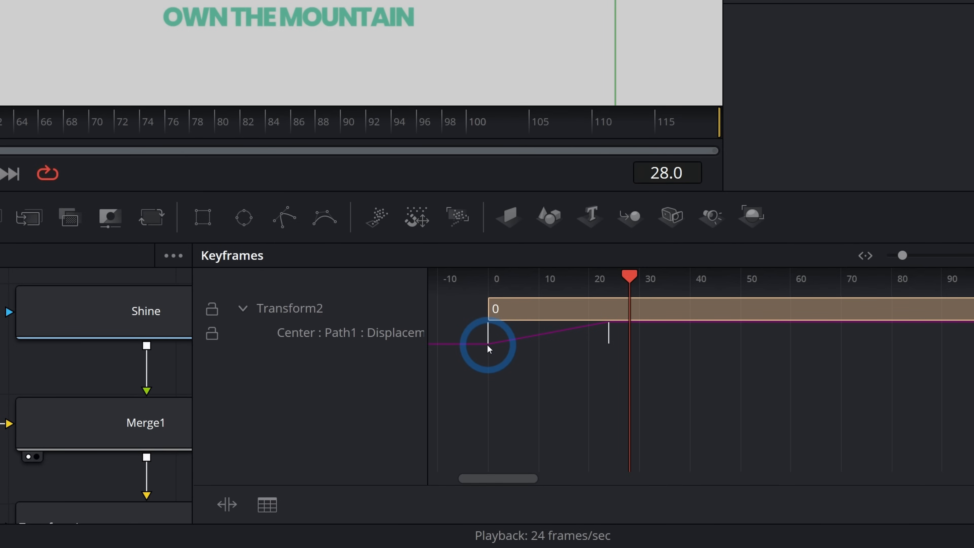
# - Play the wordmark reveal again from frame 0 and stop playback at frame 67
pyautogui.click(341, 363)
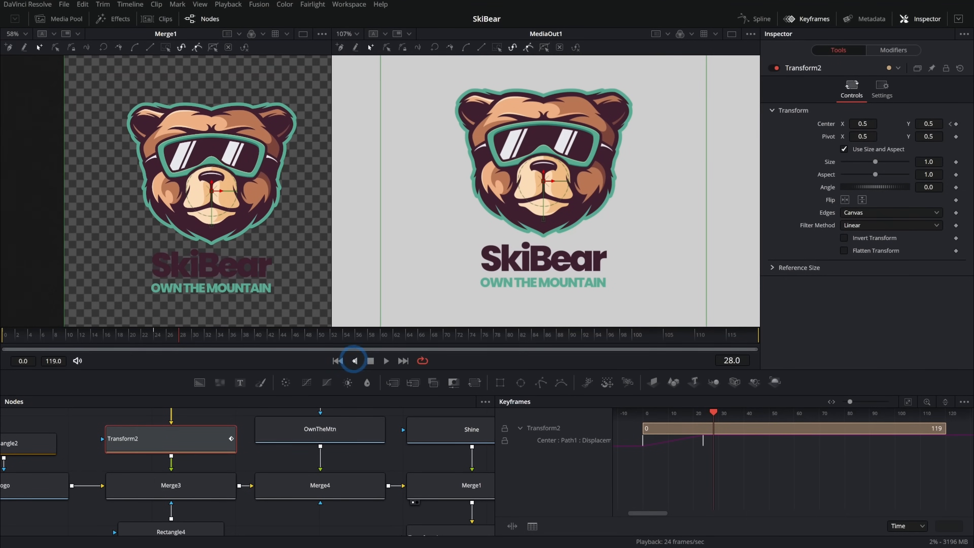
pyautogui.click(386, 361)
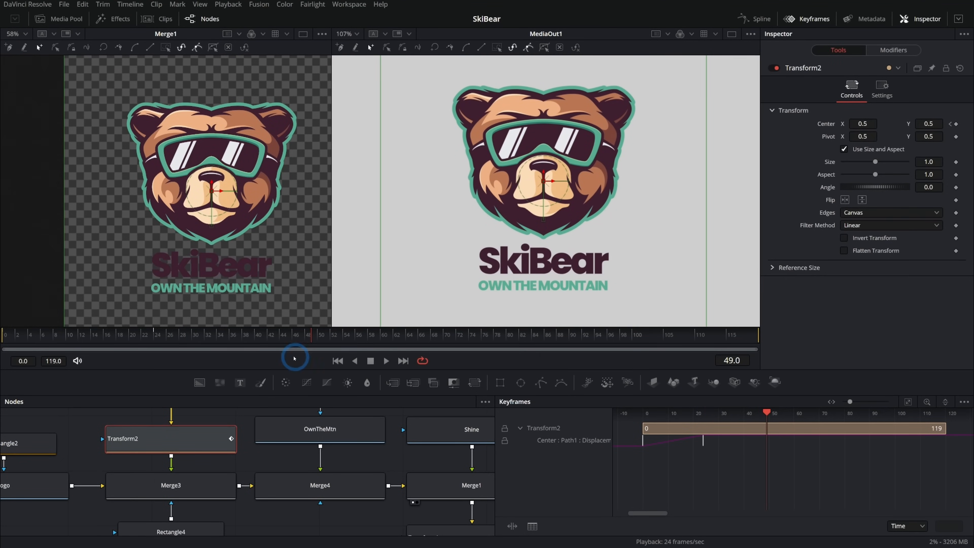
pyautogui.moveTo(125, 335); pyautogui.dragTo(2, 338)
pyautogui.click(387, 362)
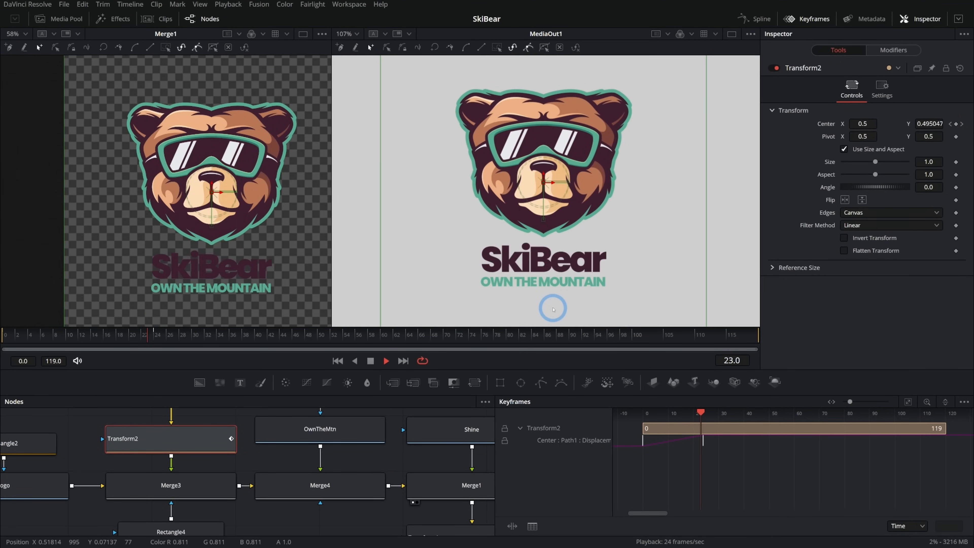
pyautogui.click(371, 361)
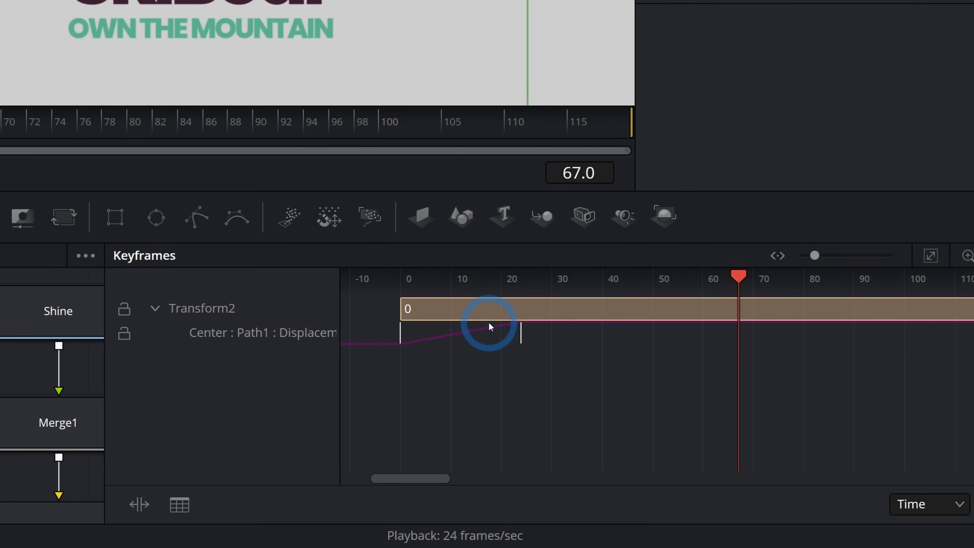
# - Replace the keyframe editor with the spline editor and display Transform2's Displacement curve, fitted to the view
pyautogui.click(521, 333)
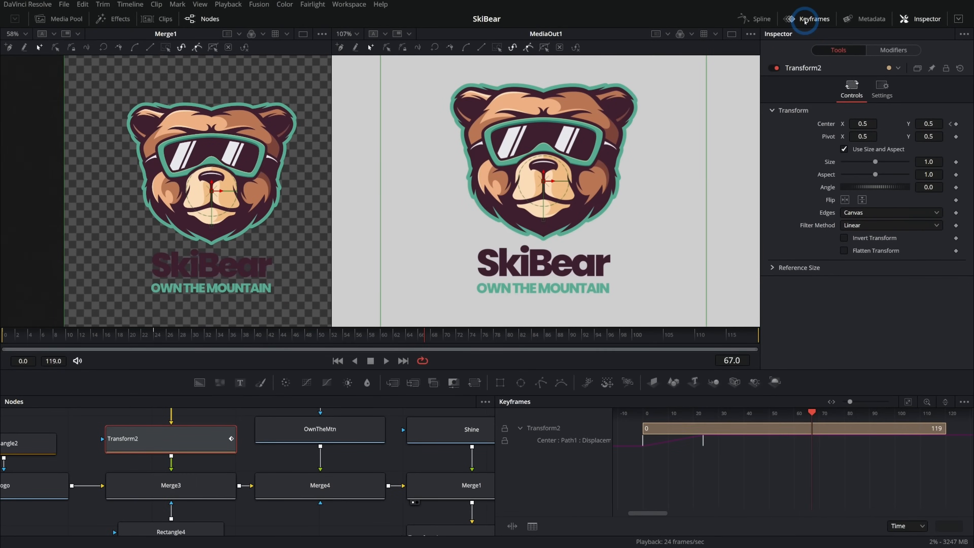
pyautogui.click(804, 21)
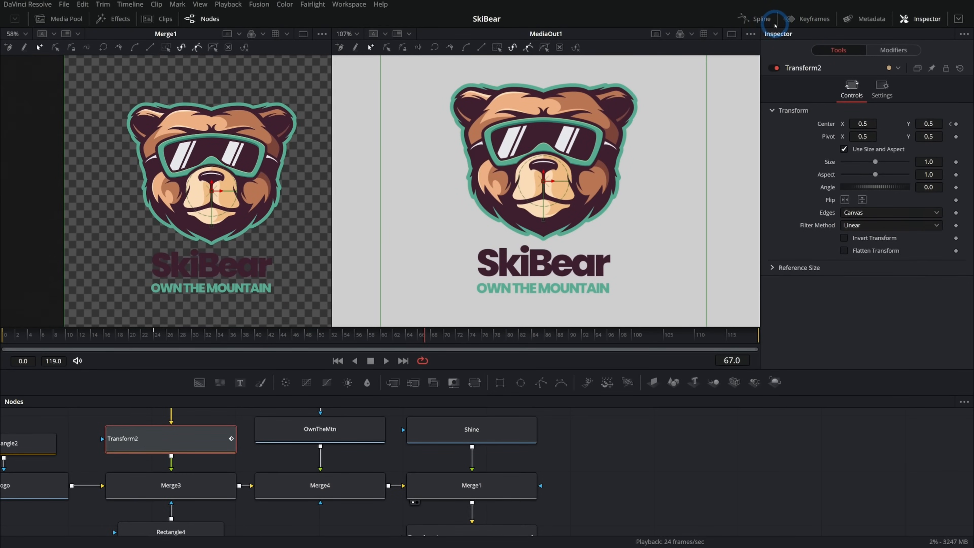
pyautogui.click(759, 20)
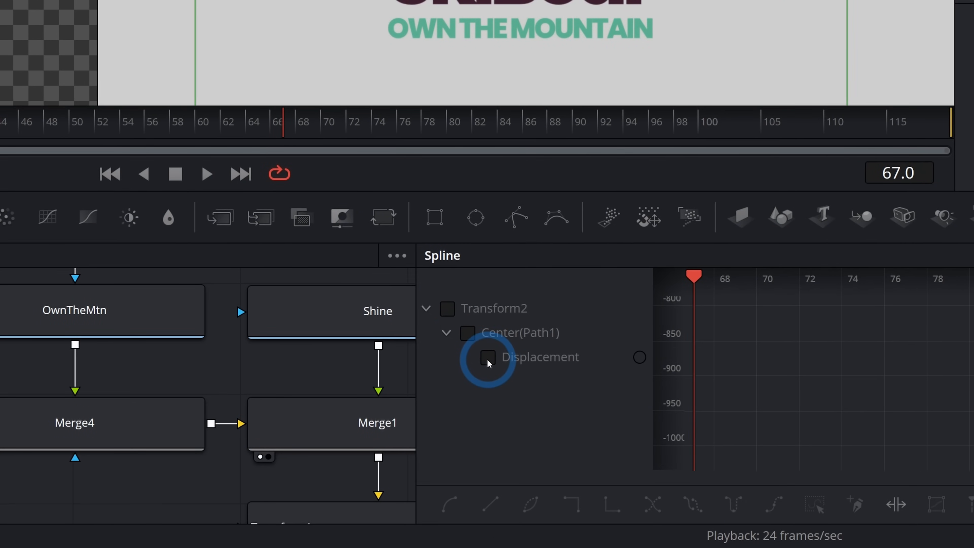
pyautogui.click(488, 359)
pyautogui.click(703, 269)
# - Turn Show Only Selected Tool off to view Transform1's Size curve too, and turn it back on
pyautogui.click(952, 270)
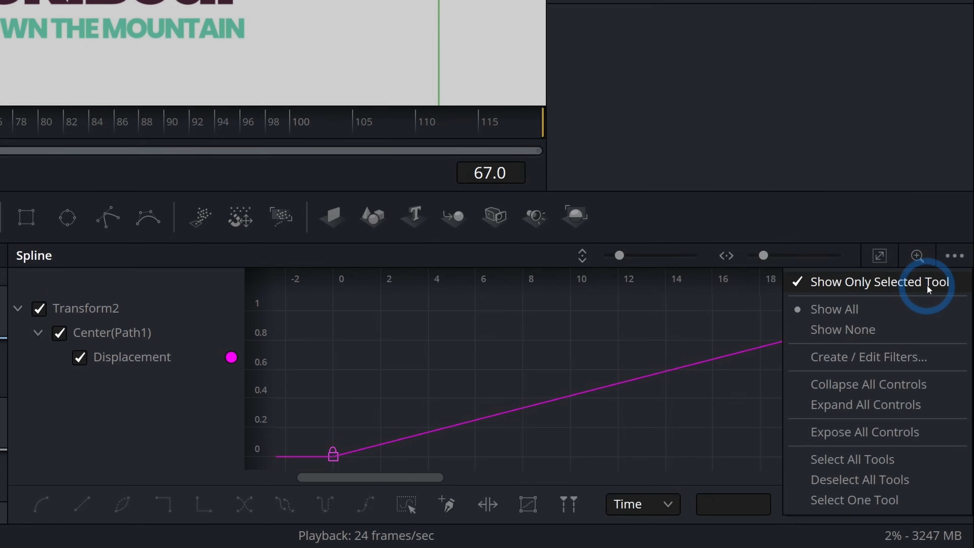
pyautogui.click(939, 282)
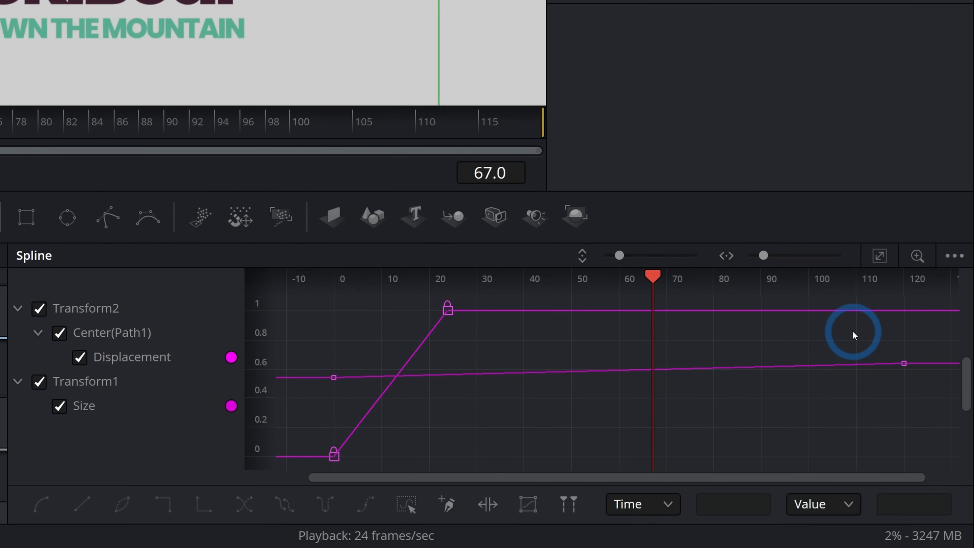
pyautogui.click(955, 255)
pyautogui.click(929, 288)
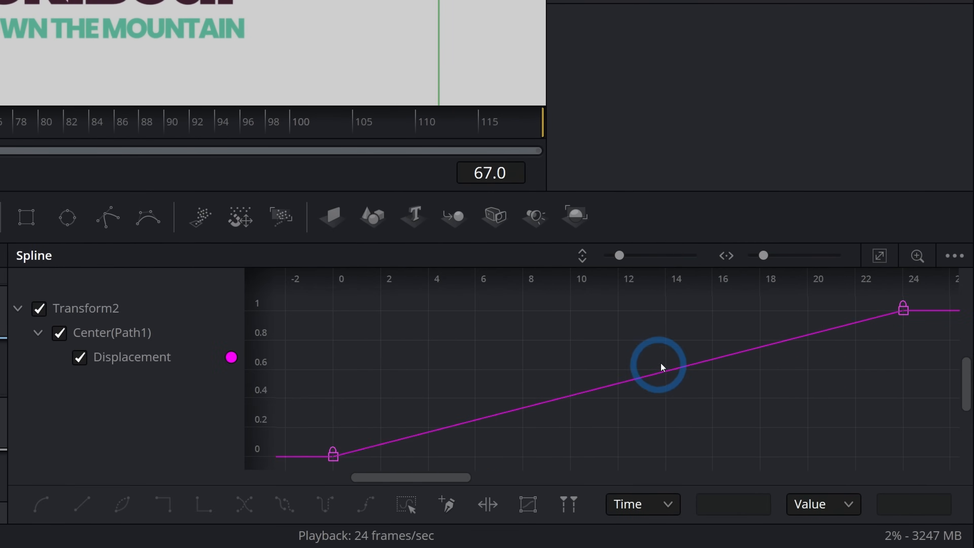
# - Ease the end of the Displacement curve by stretching the frame 24 keyframe's handle horizontally back to about frame 7
pyautogui.click(844, 324)
pyautogui.click(900, 312)
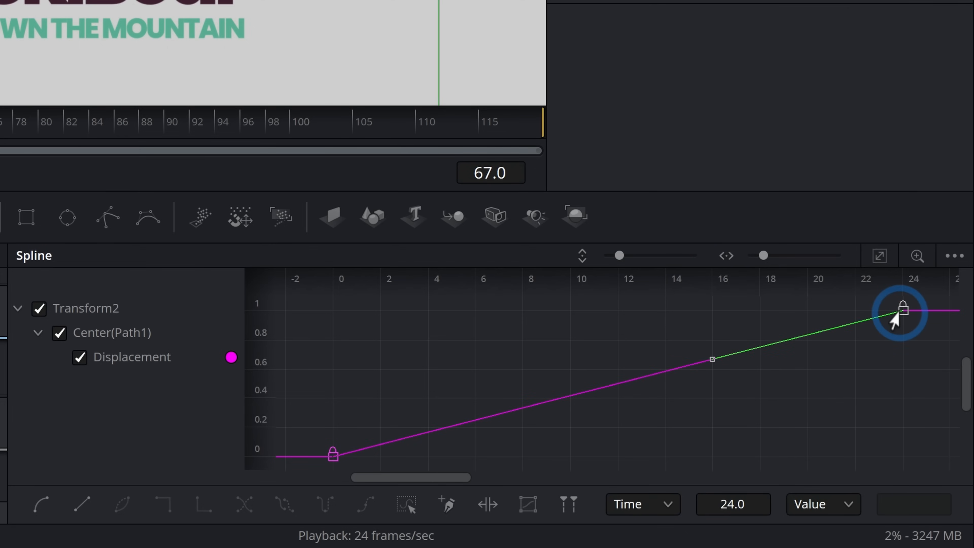
pyautogui.moveTo(709, 367); pyautogui.dragTo(508, 340)
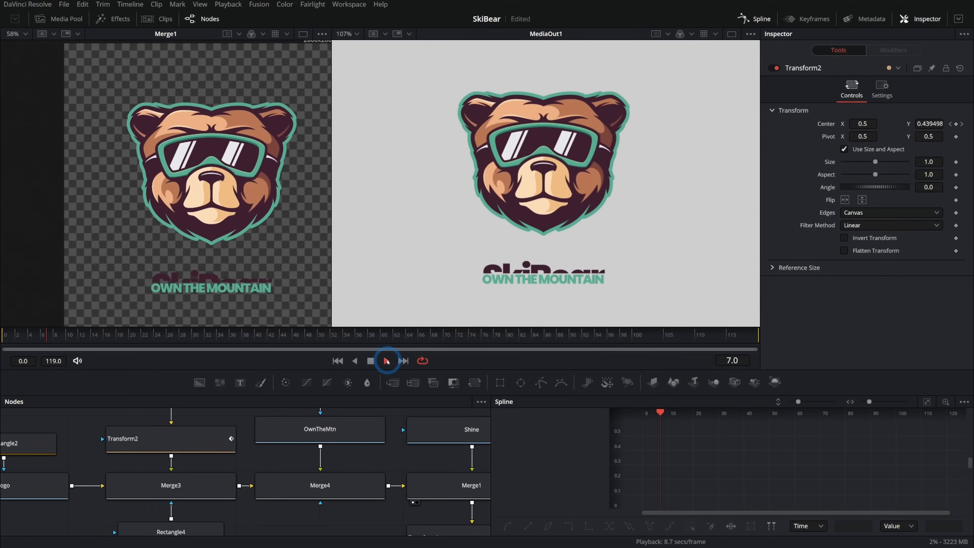
# - Replay the eased reveal from the start several times, check it at frame 24 and return to frame 0
pyautogui.click(339, 361)
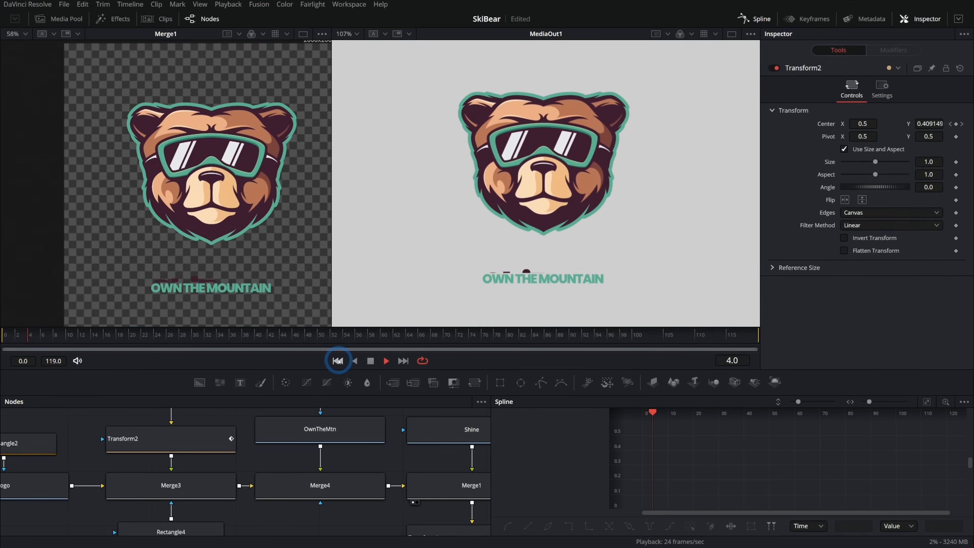
pyautogui.click(339, 361)
pyautogui.click(339, 361)
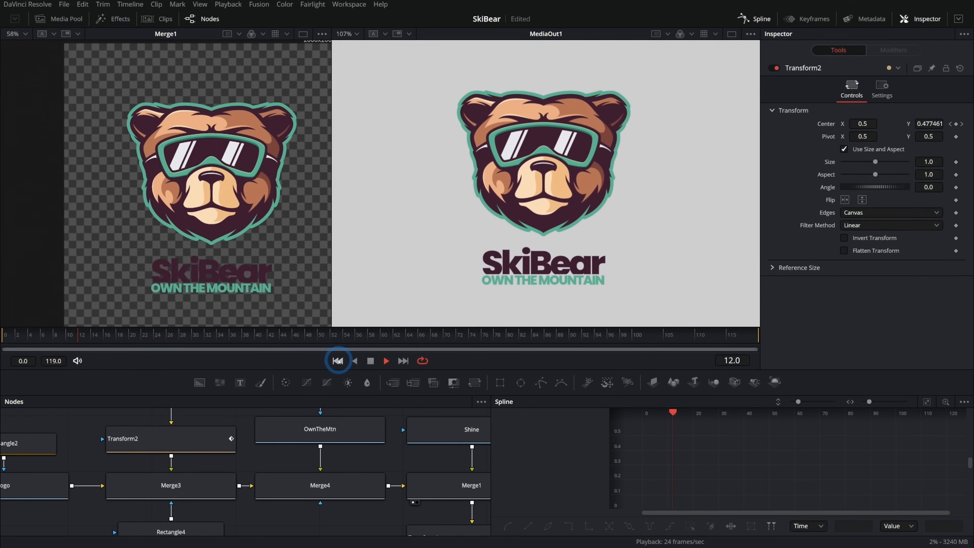
pyautogui.moveTo(9, 344); pyautogui.dragTo(126, 343)
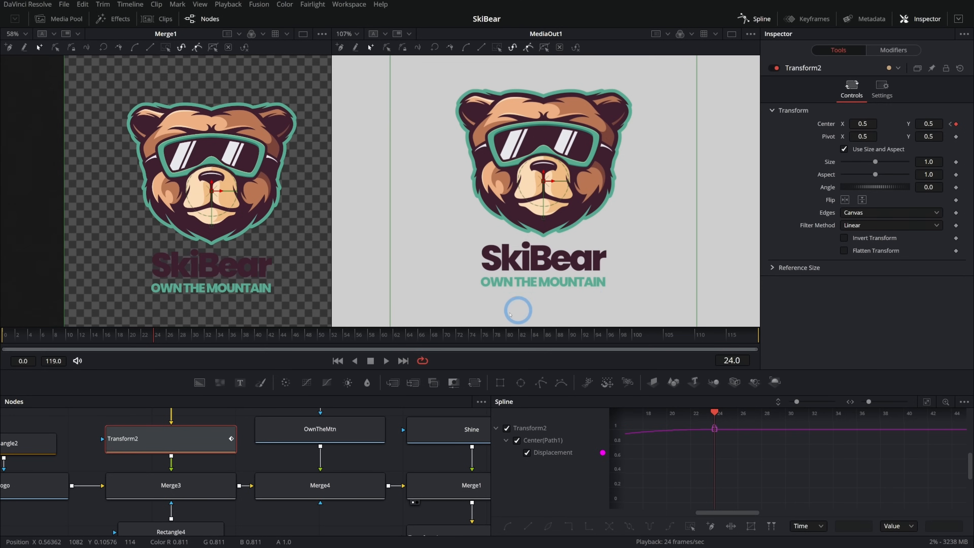
pyautogui.click(347, 361)
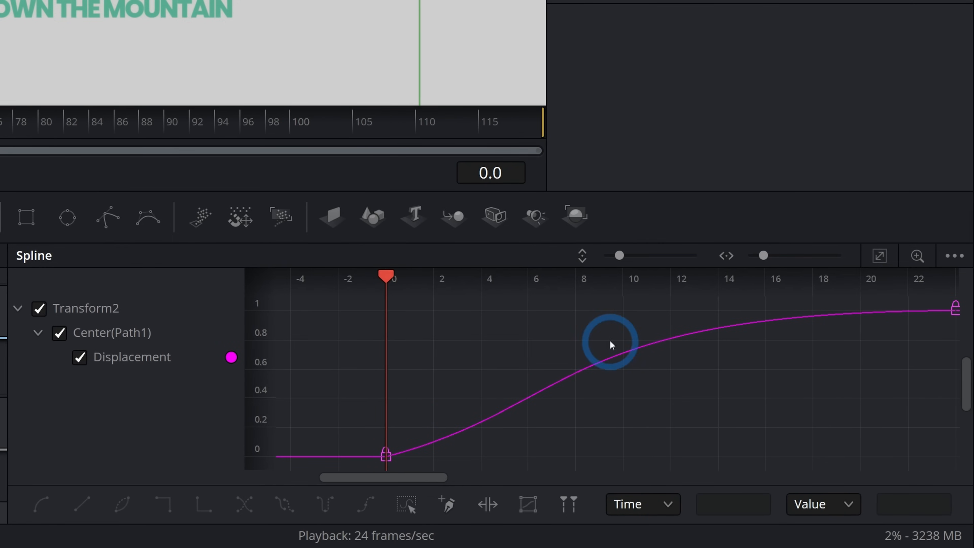
# - Try a Displacement curve that speeds up at its end by pulling the frame 24 keyframe's handle steeply down to about frame 21
pyautogui.click(956, 309)
pyautogui.moveTo(562, 317); pyautogui.dragTo(881, 402)
pyautogui.moveTo(943, 364); pyautogui.dragTo(603, 384)
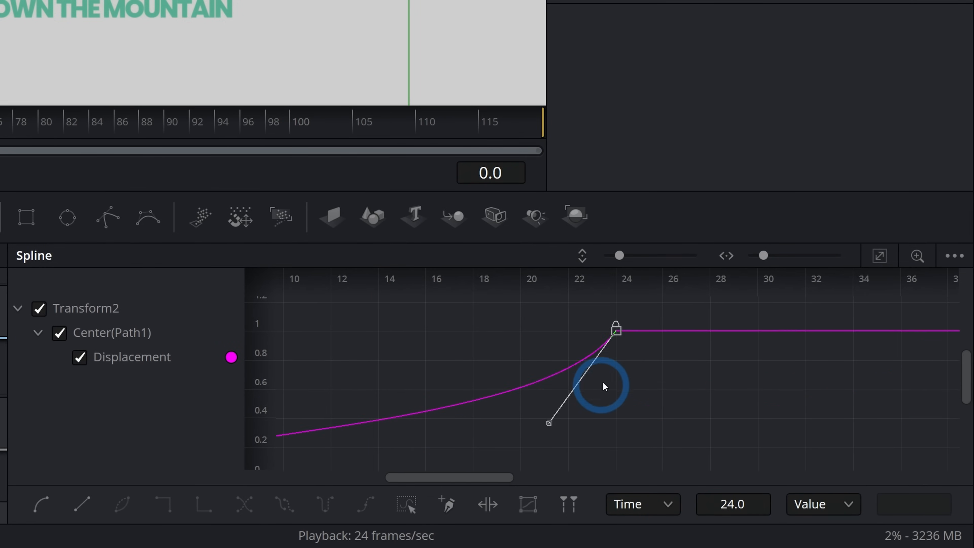
pyautogui.click(638, 347)
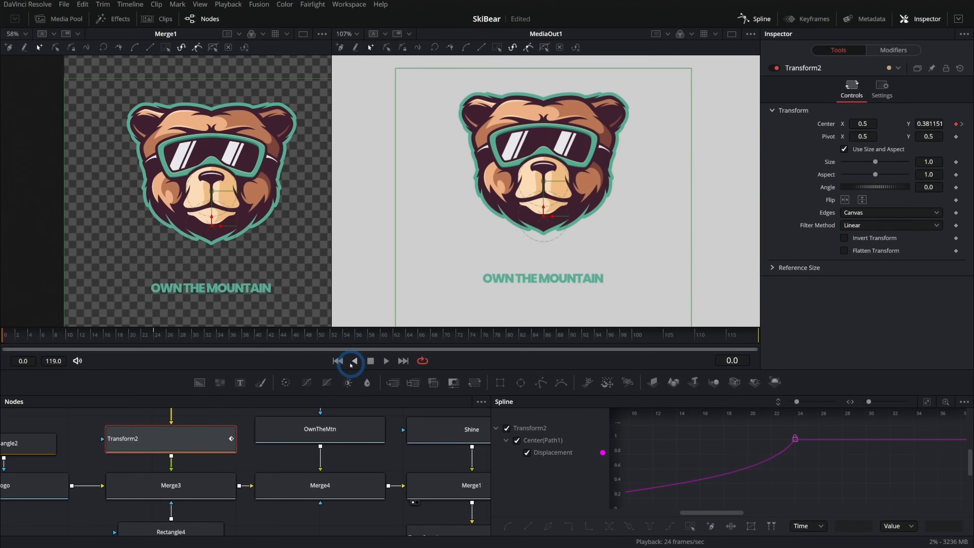
# - Play the accelerating version of the reveal repeatedly from frame 0 and stop at frame 65
pyautogui.click(386, 361)
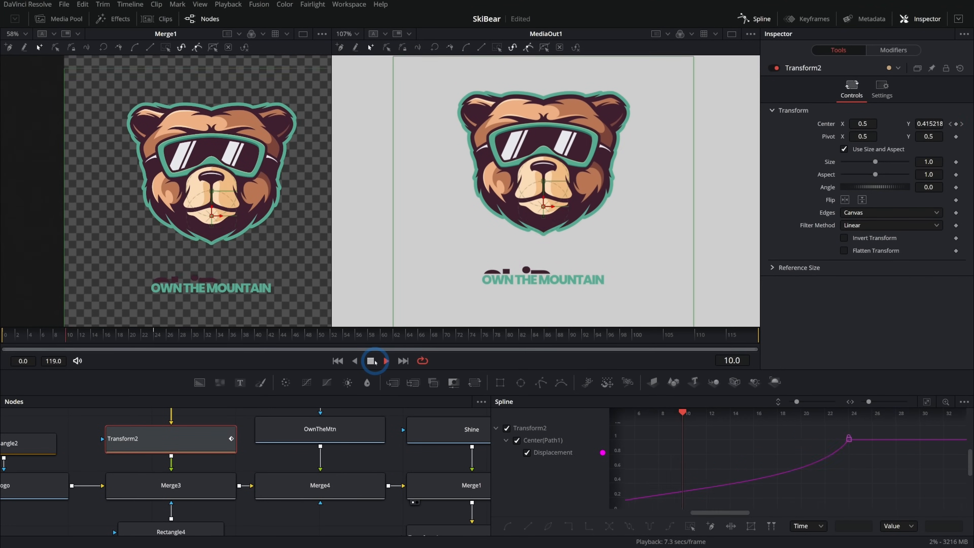
pyautogui.click(373, 361)
pyautogui.click(3, 335)
pyautogui.press('space')
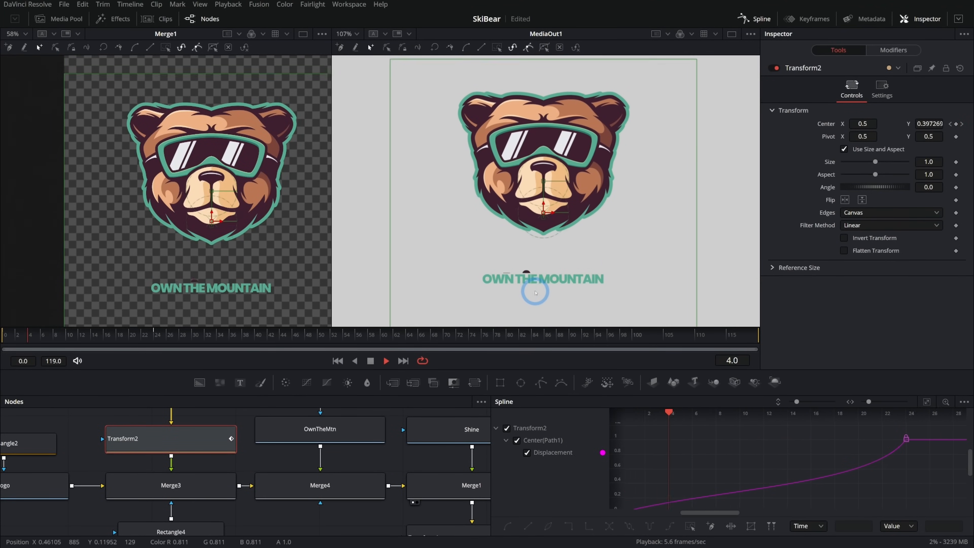
pyautogui.press('space')
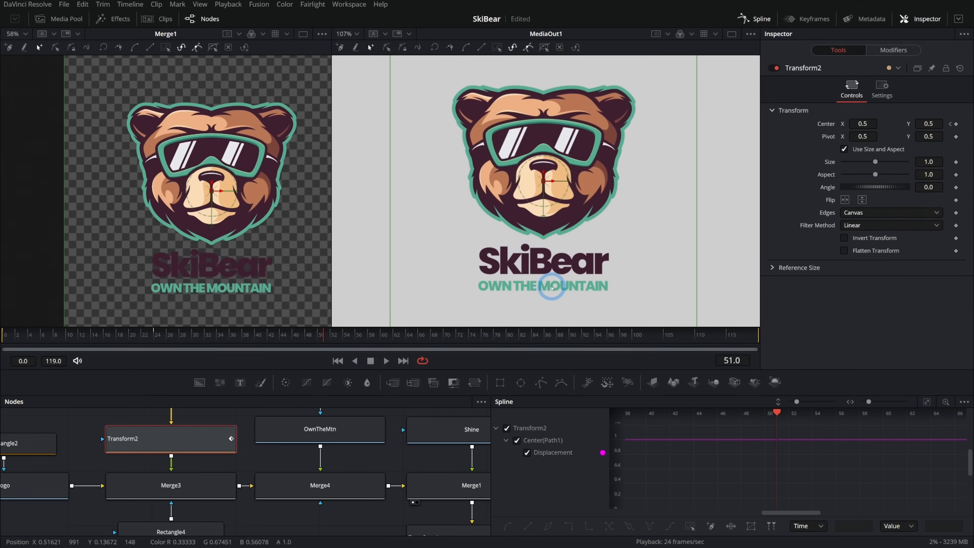
pyautogui.moveTo(111, 337); pyautogui.dragTo(10, 337)
pyautogui.press('space')
pyautogui.click(386, 361)
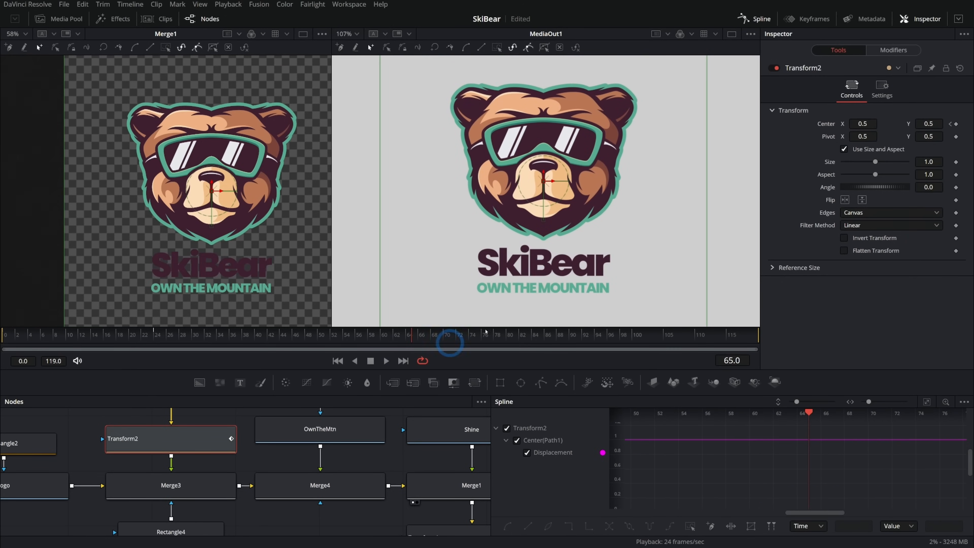
# - Smooth the frame 24 Displacement keyframe, stretch its flat handle back to about frame 8 and preview the reveal
pyautogui.hotkey('ctrl', 'f')
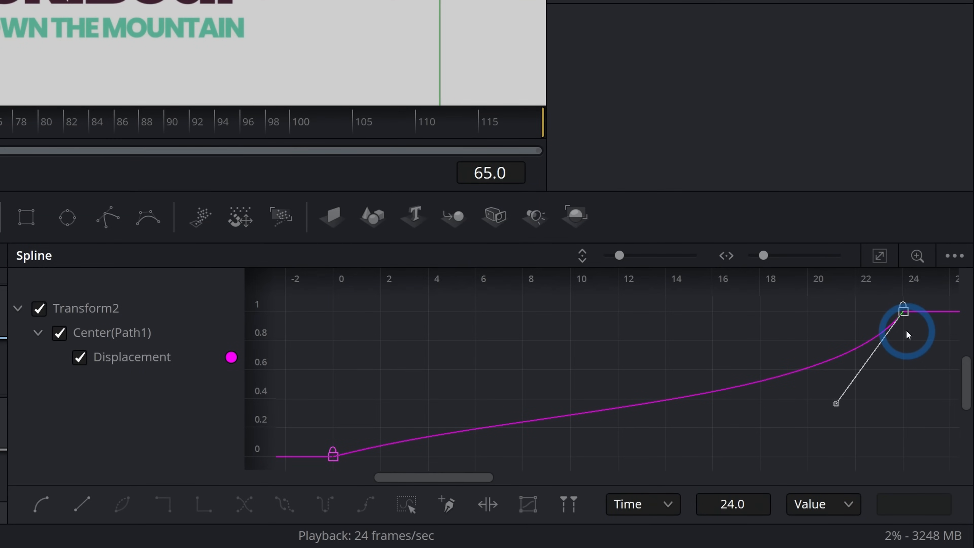
pyautogui.hotkey('shift', 's')
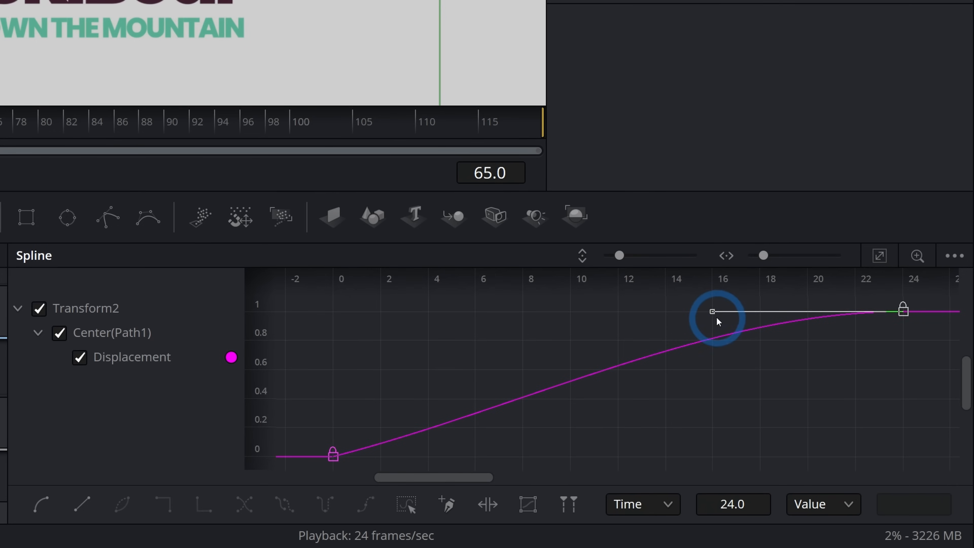
pyautogui.moveTo(707, 322); pyautogui.dragTo(488, 314)
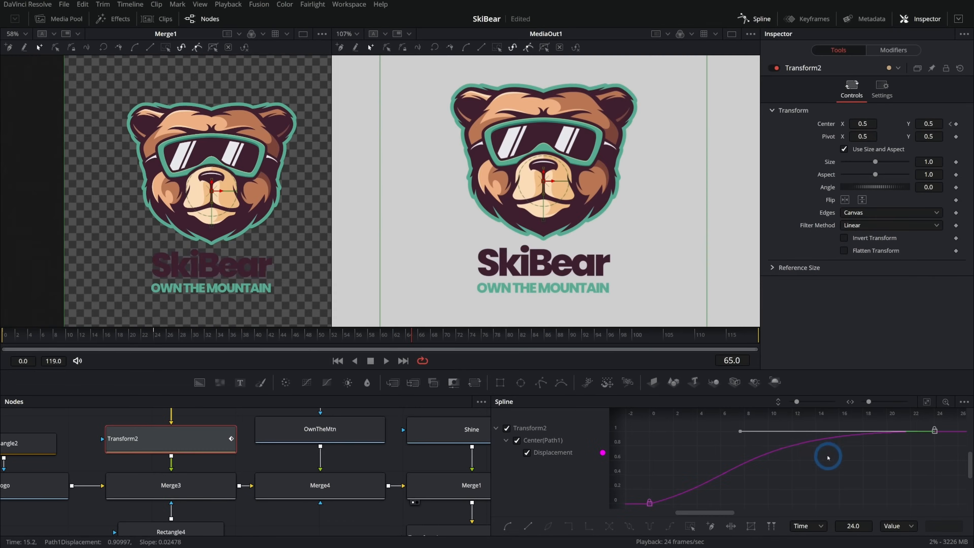
pyautogui.click(387, 360)
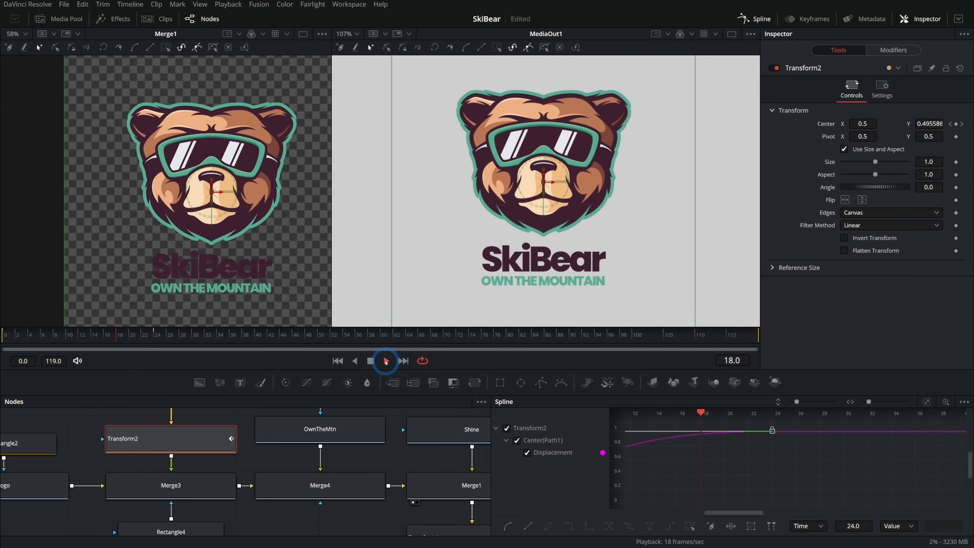
pyautogui.click(930, 402)
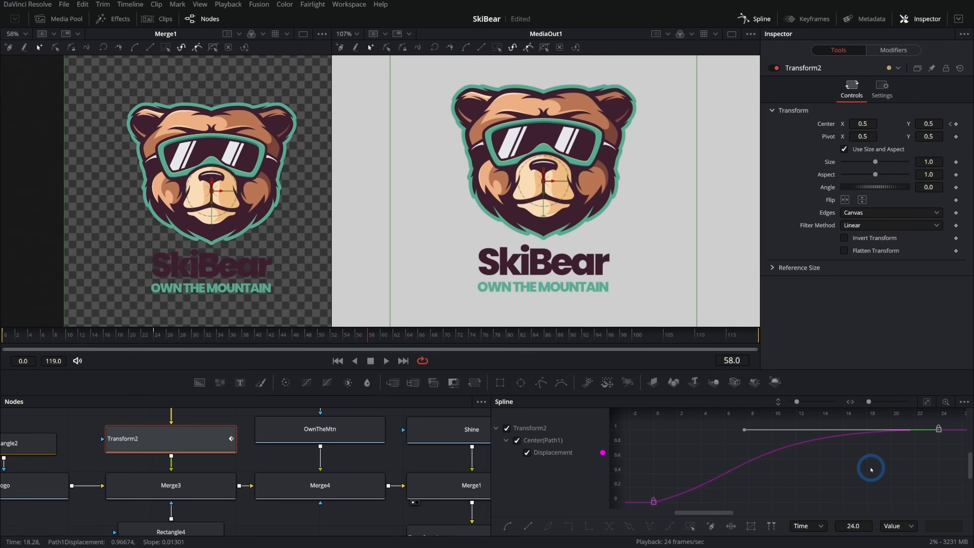
pyautogui.moveTo(42, 332); pyautogui.dragTo(755, 335)
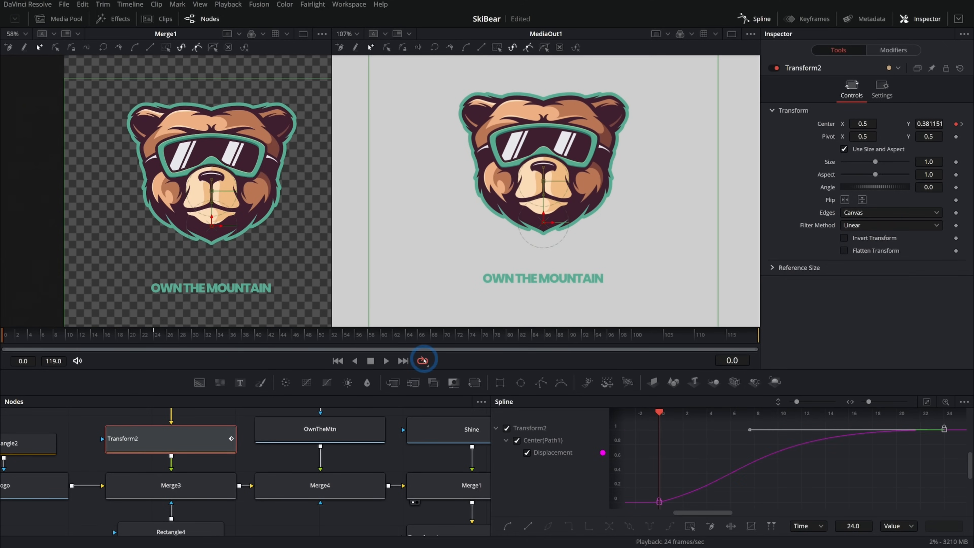
# - Deselect the node, play and scrub the full animation with the spline editor closed, and park the playhead at frame 45
pyautogui.click(418, 464)
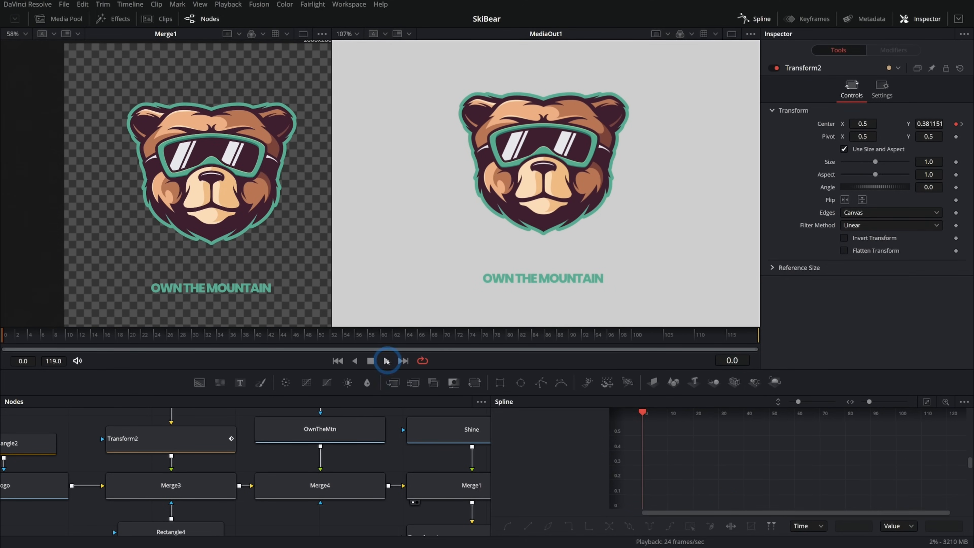
pyautogui.click(387, 360)
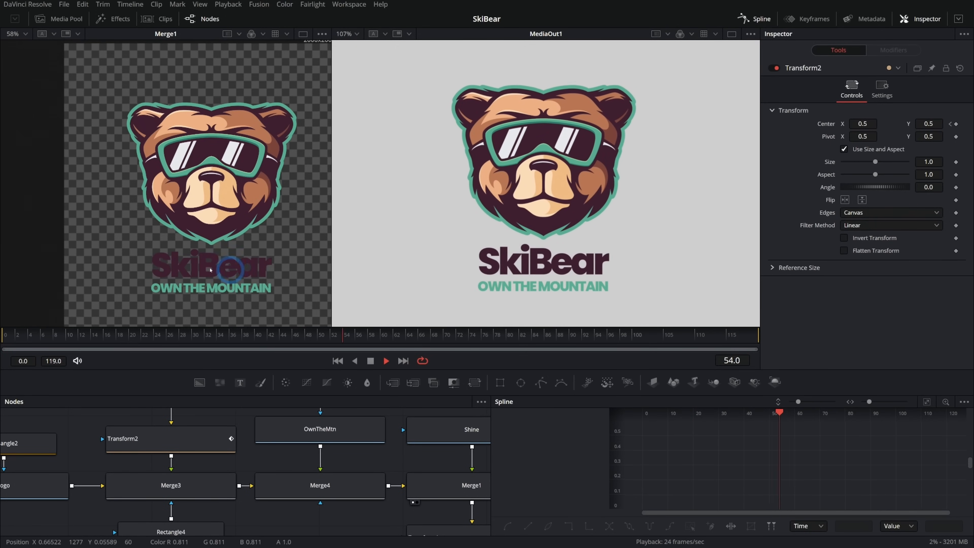
pyautogui.click(24, 335)
pyautogui.moveTo(35, 347); pyautogui.dragTo(269, 357)
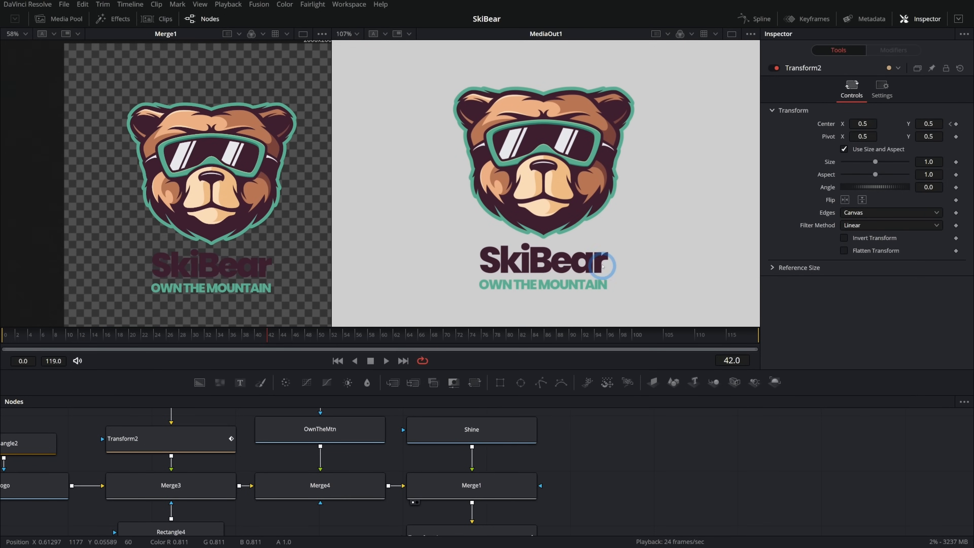
pyautogui.moveTo(69, 337); pyautogui.dragTo(286, 346)
pyautogui.click(512, 306)
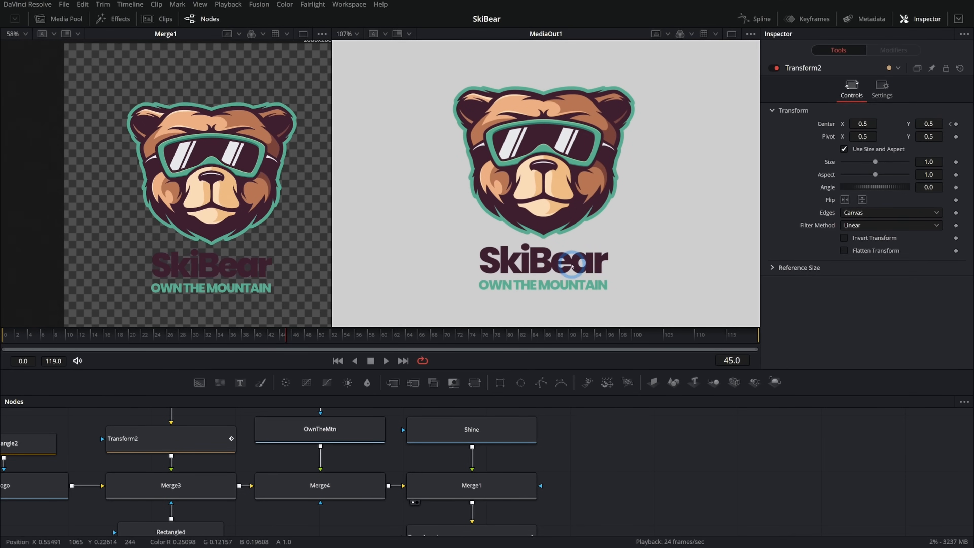
# - Examine the Transform2 controls and switch Merge4 off and back on to check its effect on the tagline
pyautogui.click(196, 440)
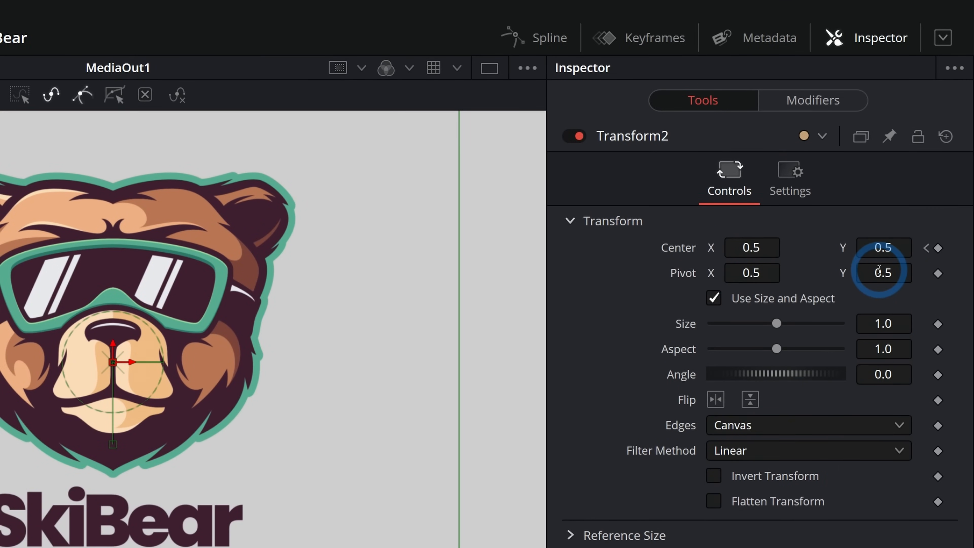
pyautogui.click(787, 173)
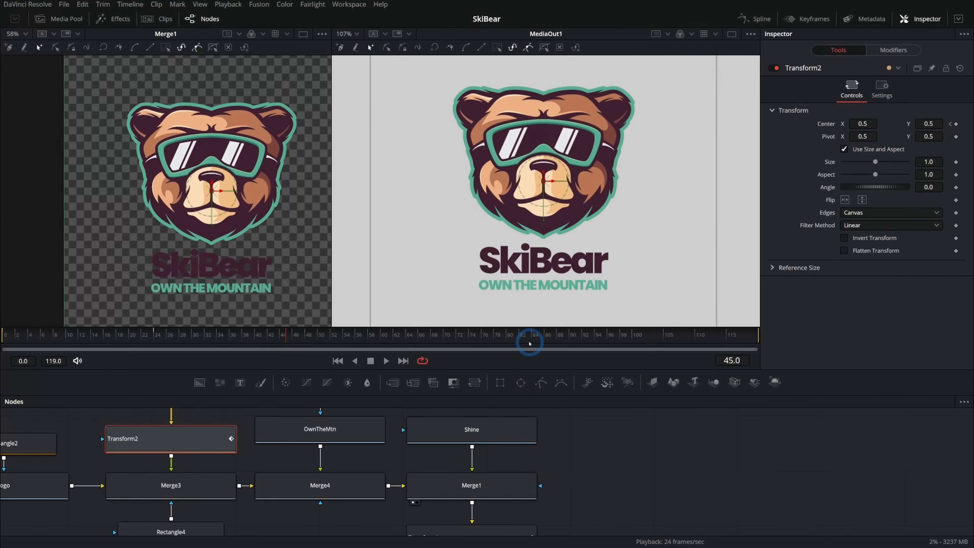
pyautogui.click(359, 474)
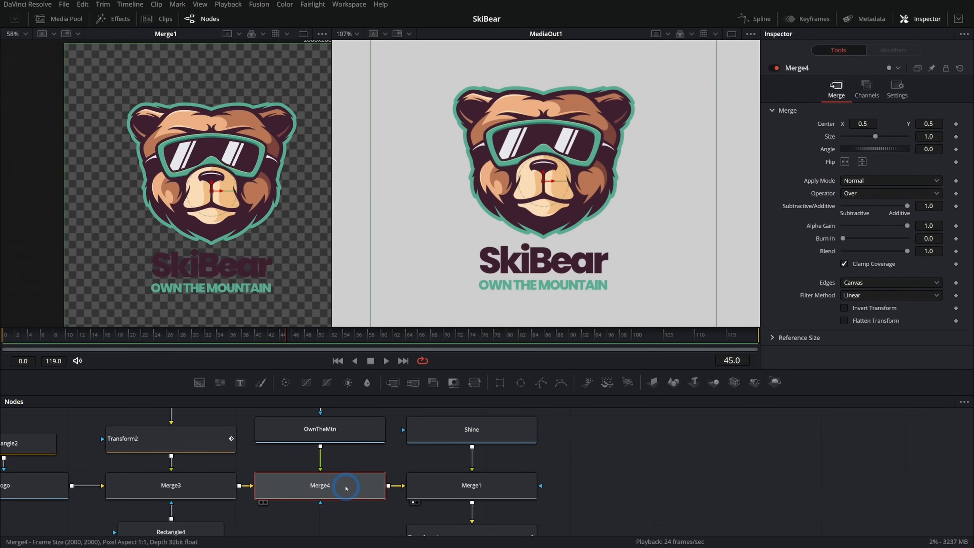
pyautogui.click(775, 69)
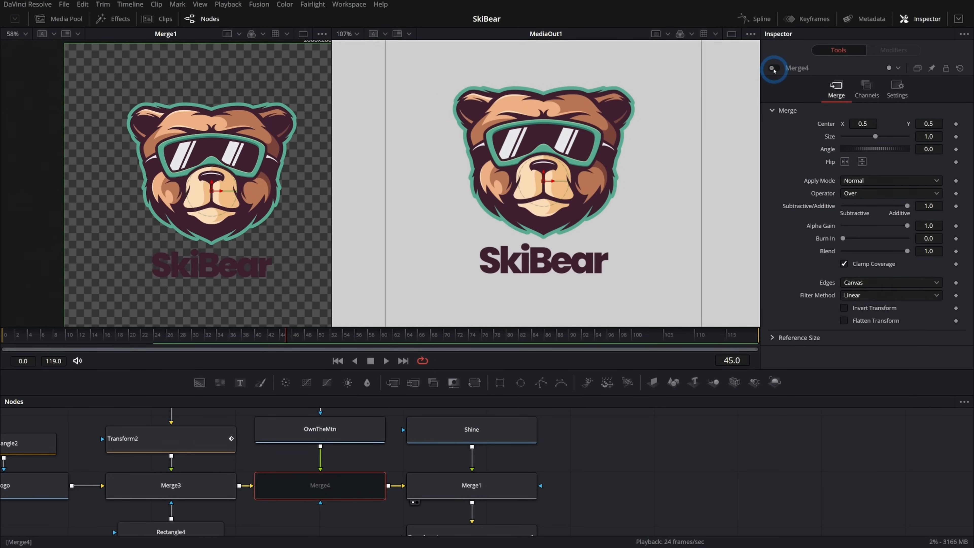
pyautogui.click(775, 69)
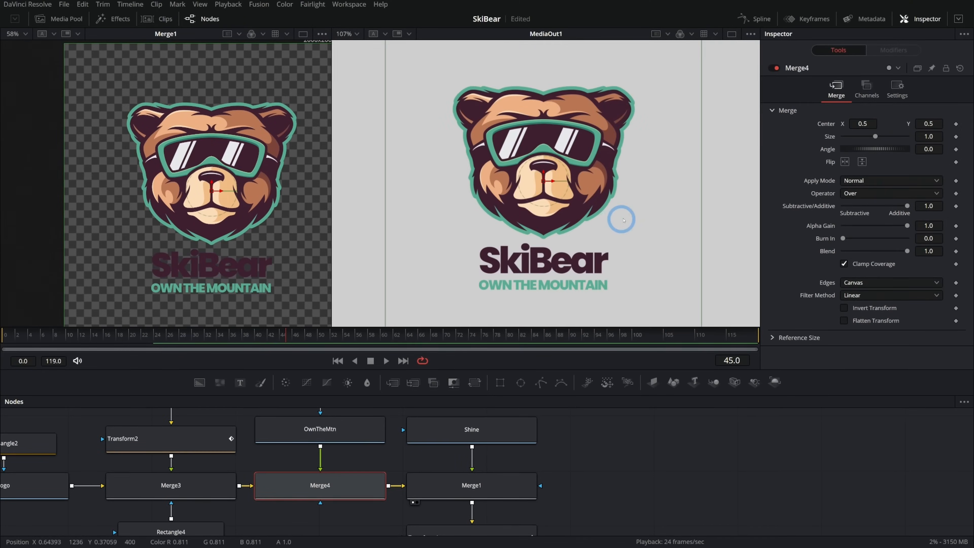
# - Try fading the tagline by sweeping Merge4's Blend down and back up to 1.0
pyautogui.moveTo(621, 219); pyautogui.dragTo(767, 199)
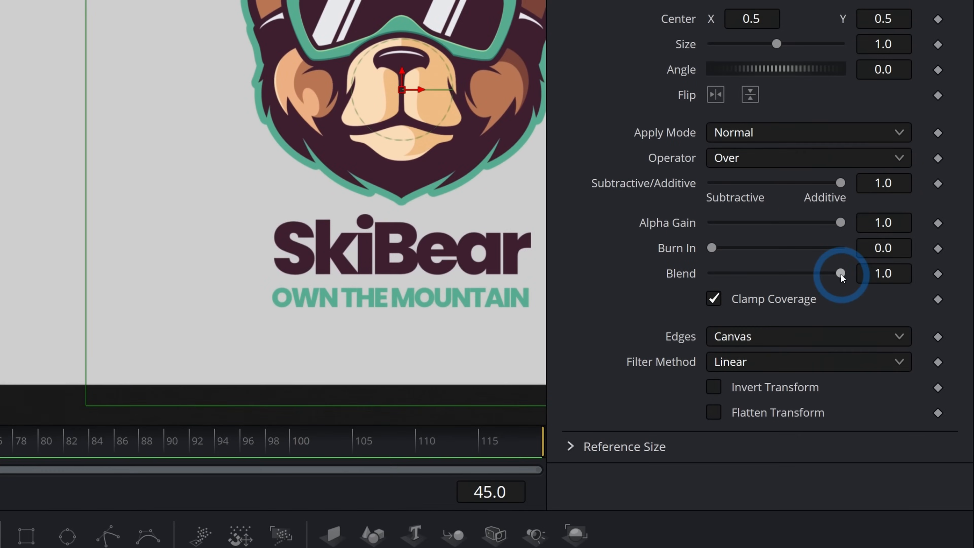
pyautogui.moveTo(908, 252); pyautogui.dragTo(830, 253)
pyautogui.moveTo(687, 273); pyautogui.dragTo(894, 274)
pyautogui.click(520, 306)
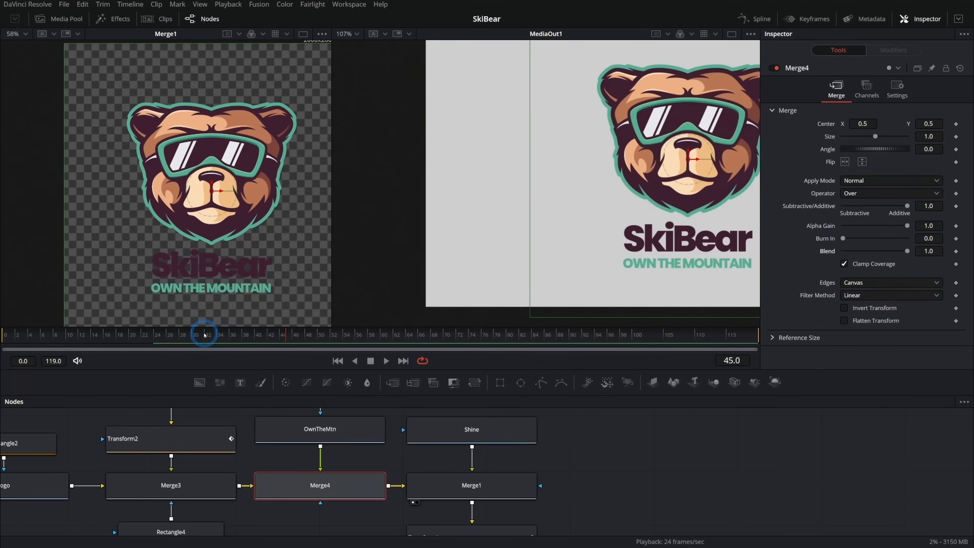
# - Fade in the tagline by keyframing Merge4's Blend at 0.0 on frame 22 and at 1.0 on frame 40
pyautogui.click(118, 334)
pyautogui.moveTo(120, 335)
pyautogui.mouseDown()
pyautogui.moveTo(75, 335)
pyautogui.moveTo(142, 341)
pyautogui.moveTo(126, 339)
pyautogui.mouseUp()
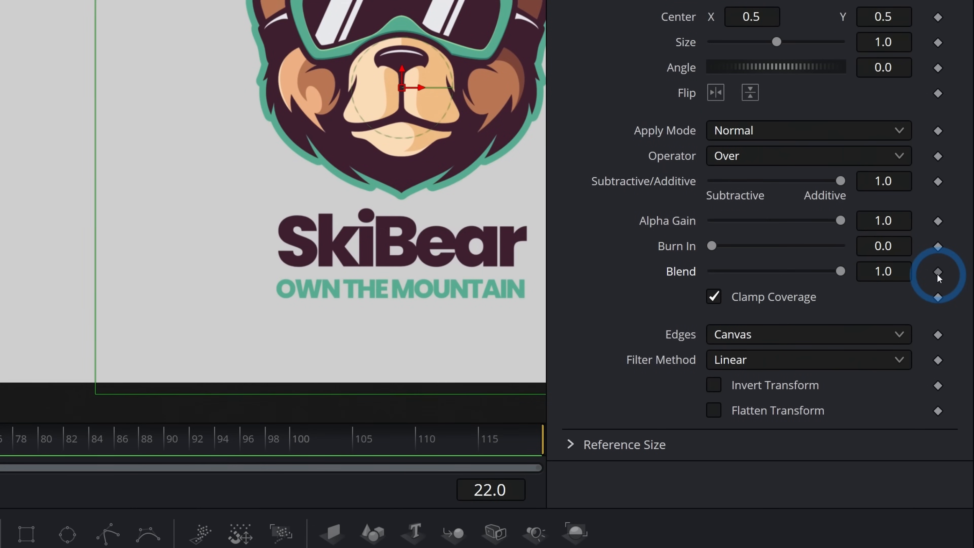
pyautogui.click(956, 251)
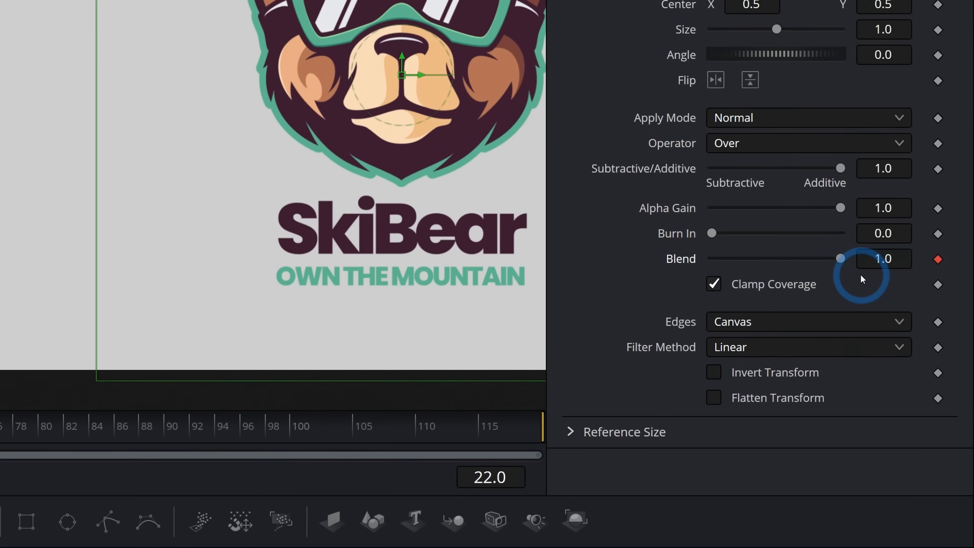
pyautogui.moveTo(907, 251); pyautogui.dragTo(879, 254)
pyautogui.moveTo(784, 274); pyautogui.dragTo(639, 275)
pyautogui.moveTo(200, 337); pyautogui.dragTo(270, 355)
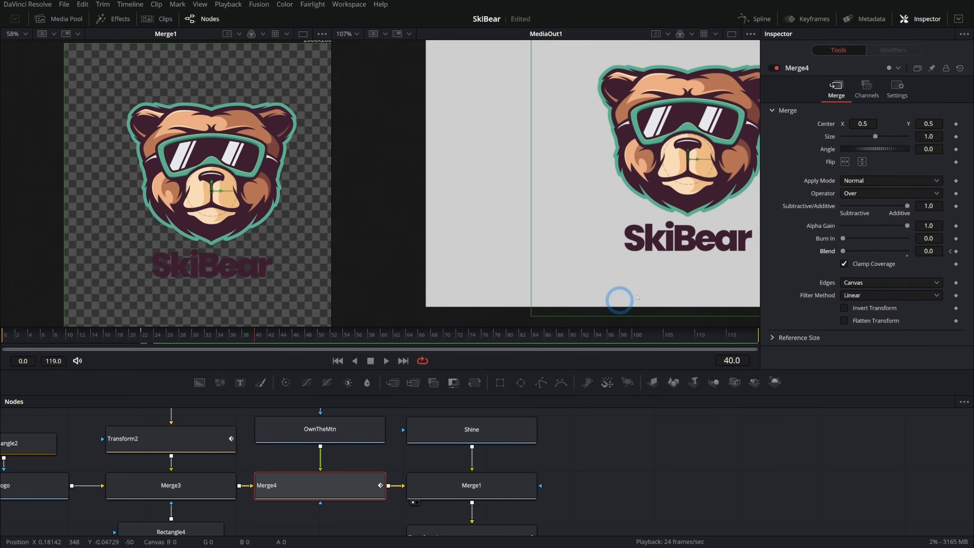
pyautogui.moveTo(843, 251); pyautogui.dragTo(938, 252)
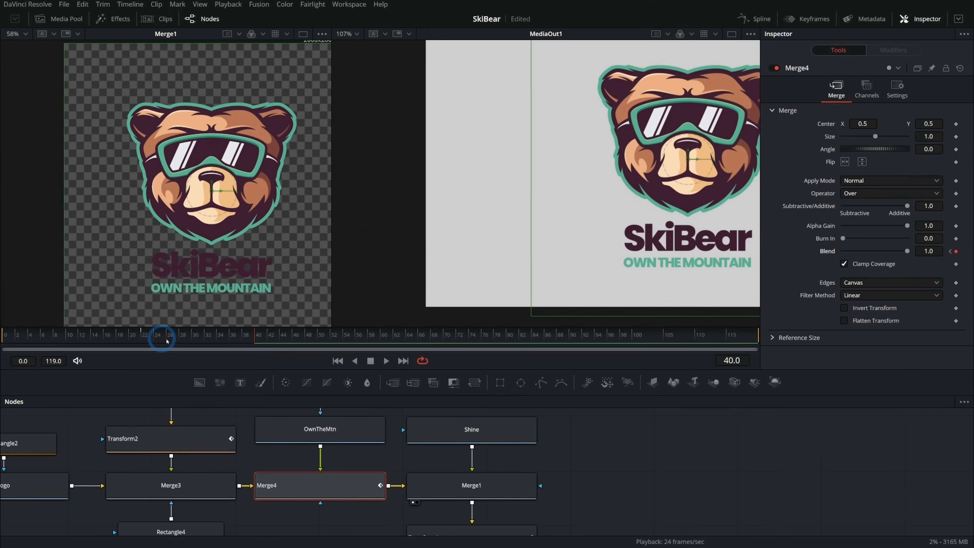
# - Play the tagline fade from frame 0 with no node selected, and stop at frame 74
pyautogui.moveTo(229, 339); pyautogui.dragTo(7, 333)
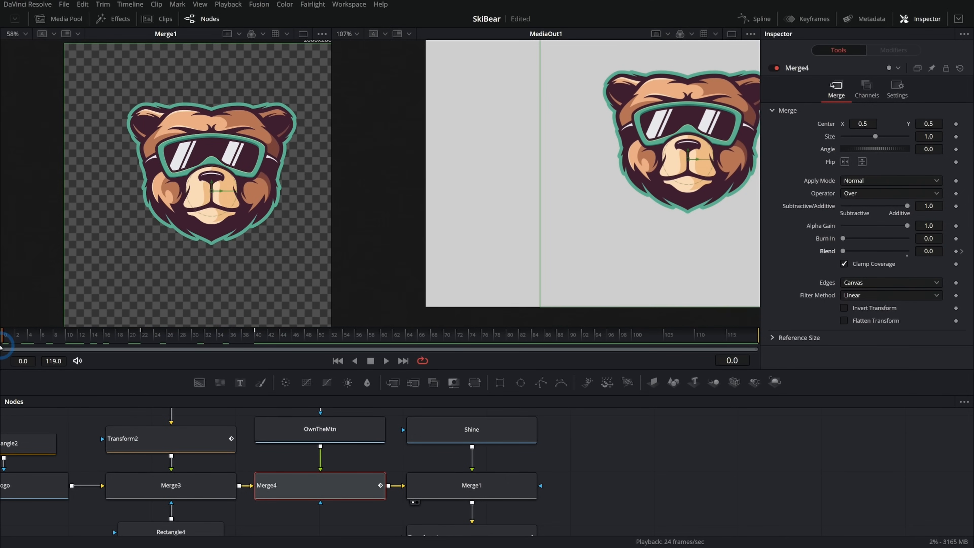
pyautogui.click(585, 470)
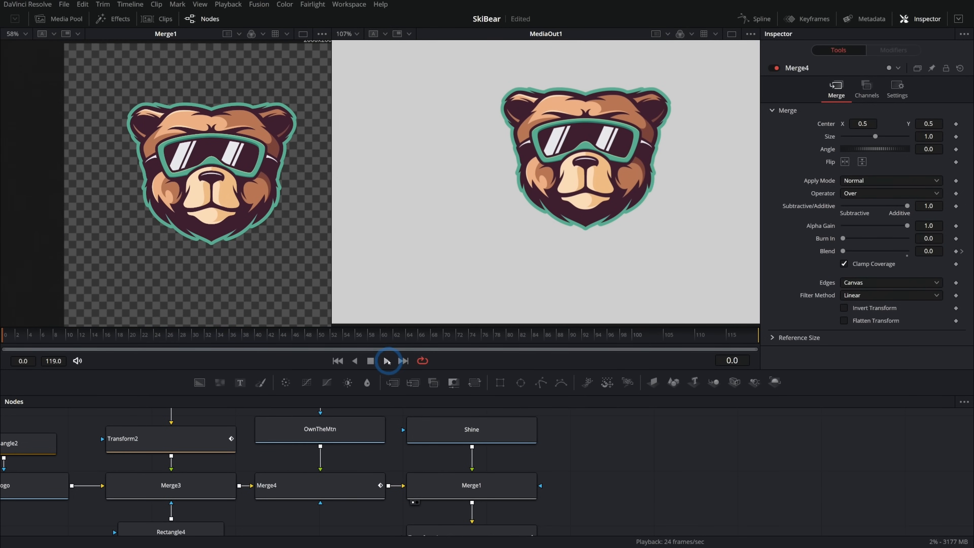
pyautogui.click(387, 361)
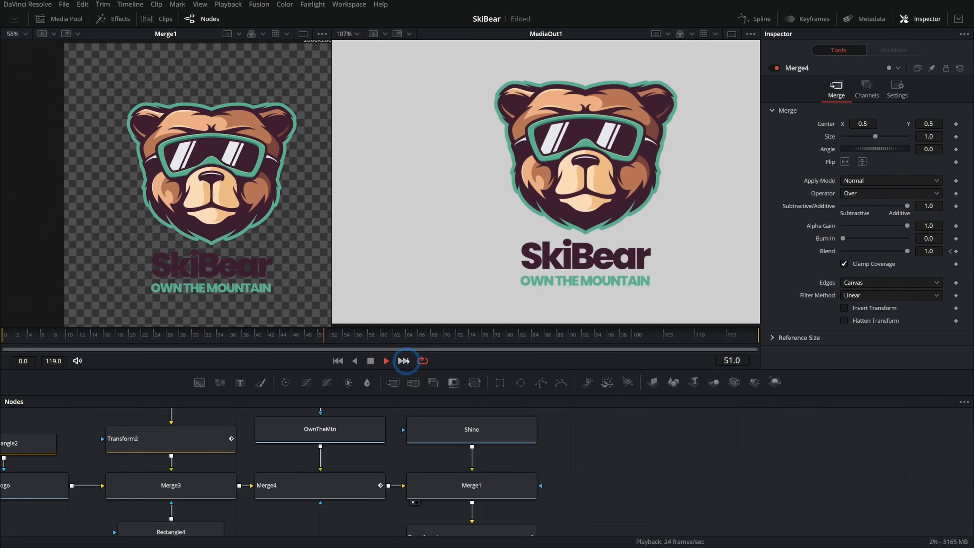
pyautogui.click(387, 361)
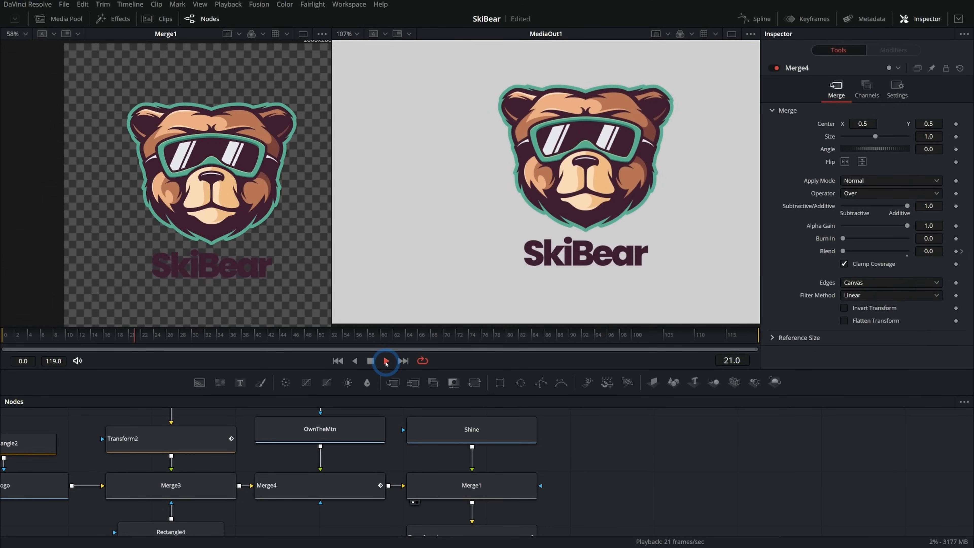
pyautogui.click(628, 288)
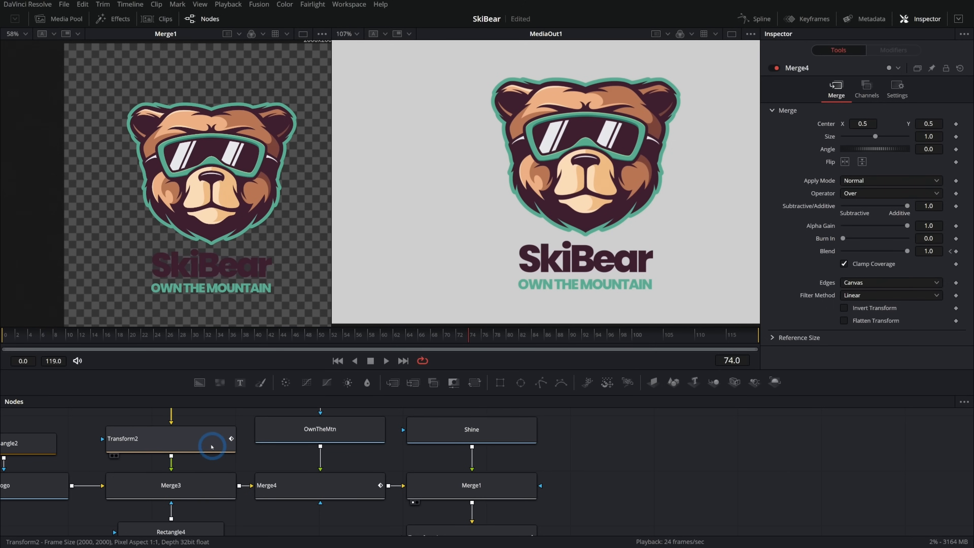
# - Show Merge4's Blend track in the keyframe editor and shift both keyframes earlier to about frames 20 and 38
pyautogui.click(284, 485)
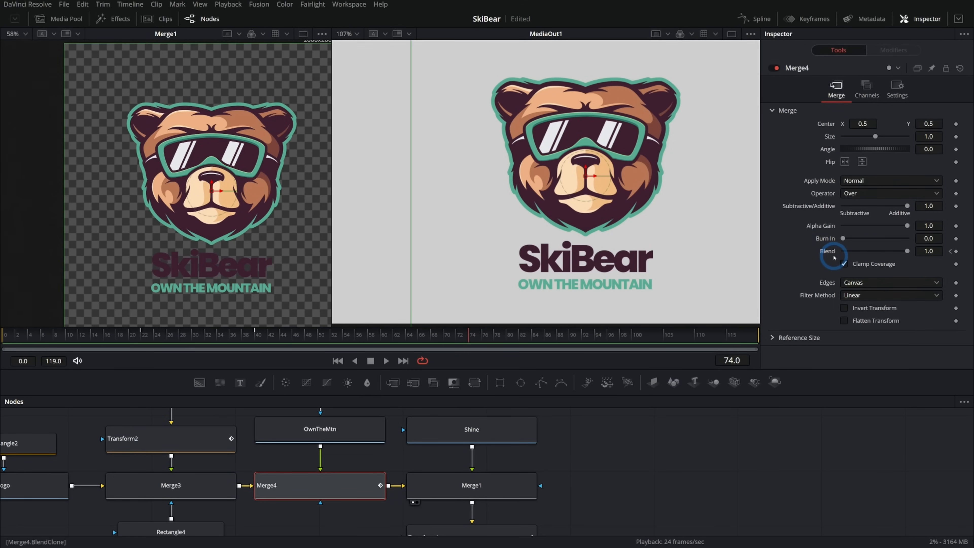
pyautogui.click(814, 23)
pyautogui.click(521, 429)
pyautogui.moveTo(703, 444); pyautogui.dragTo(692, 443)
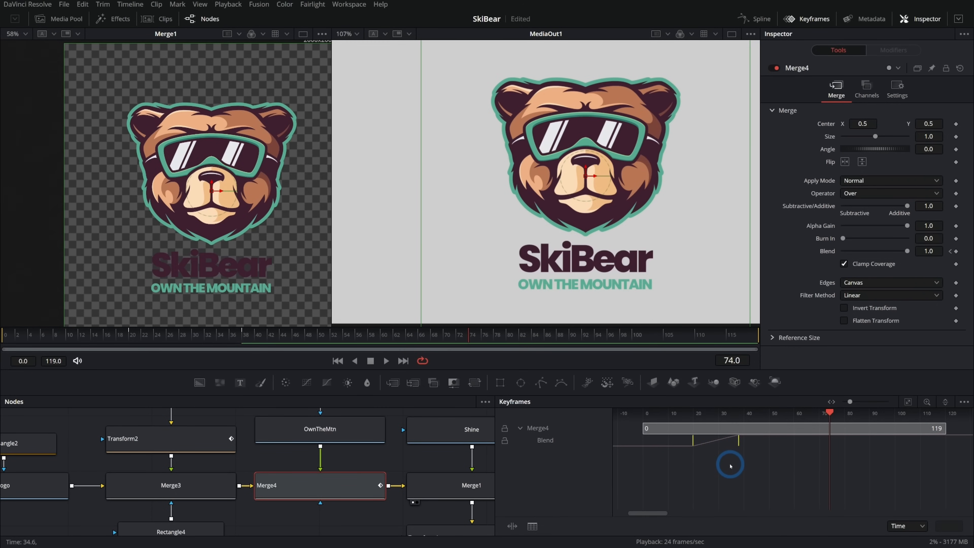
# - Add Transform2's track for comparison, move the Blend keyframes earlier to about frames 13 and 31, and play the animation
pyautogui.keyDown('ctrl'); pyautogui.click(215, 428); pyautogui.keyUp('ctrl')
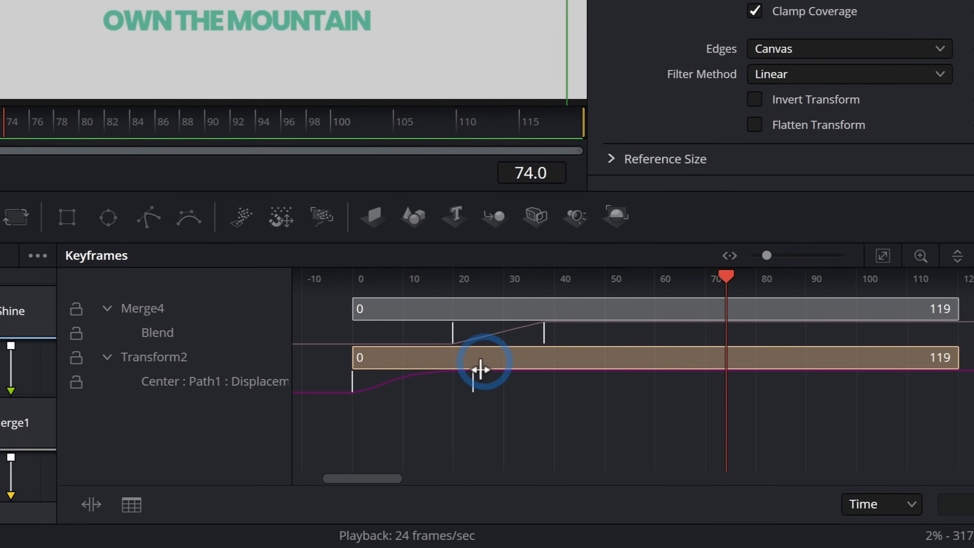
pyautogui.moveTo(567, 341); pyautogui.dragTo(495, 357)
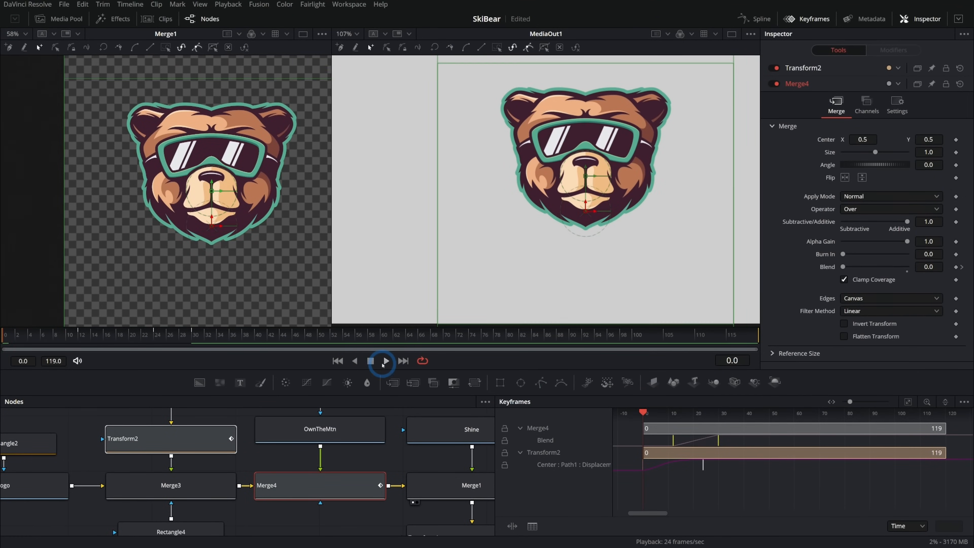
pyautogui.click(385, 363)
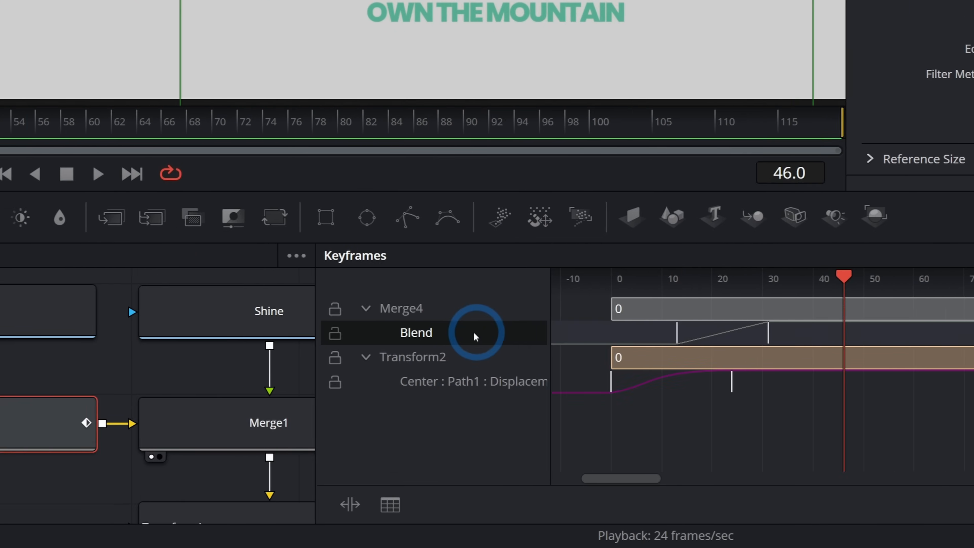
# - Retime Merge4's Blend fade to run from frame 19 to frame 40 and preview it from the start
pyautogui.click(460, 309)
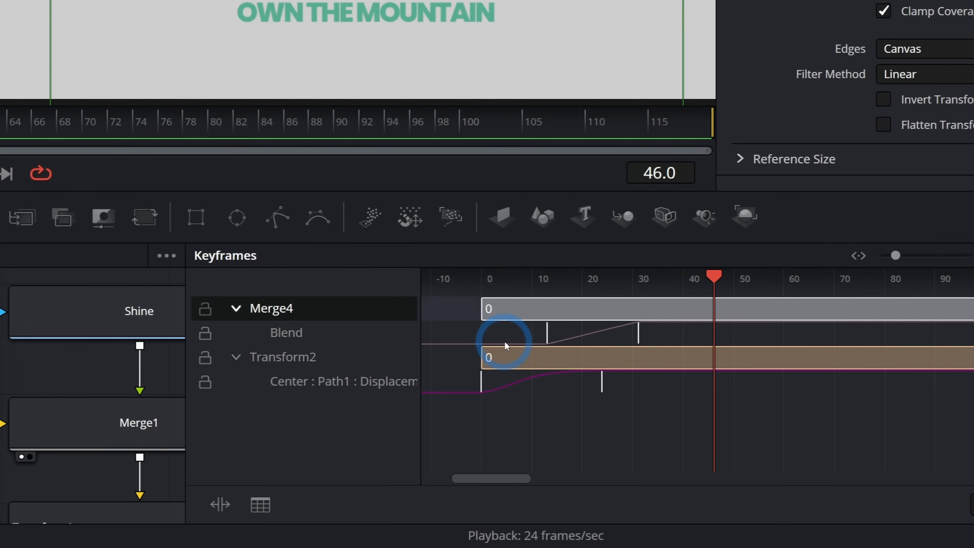
pyautogui.moveTo(547, 337); pyautogui.dragTo(513, 342)
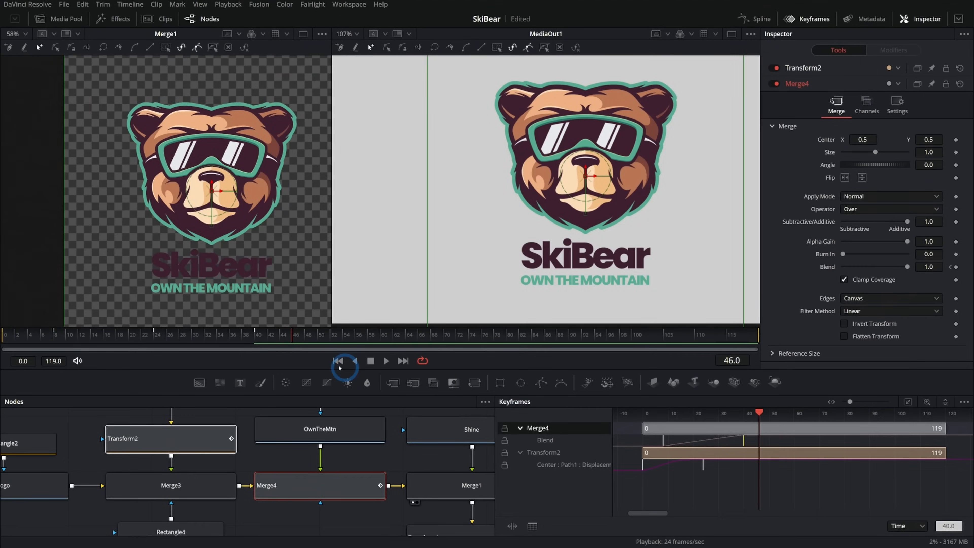
pyautogui.click(343, 361)
pyautogui.press('space')
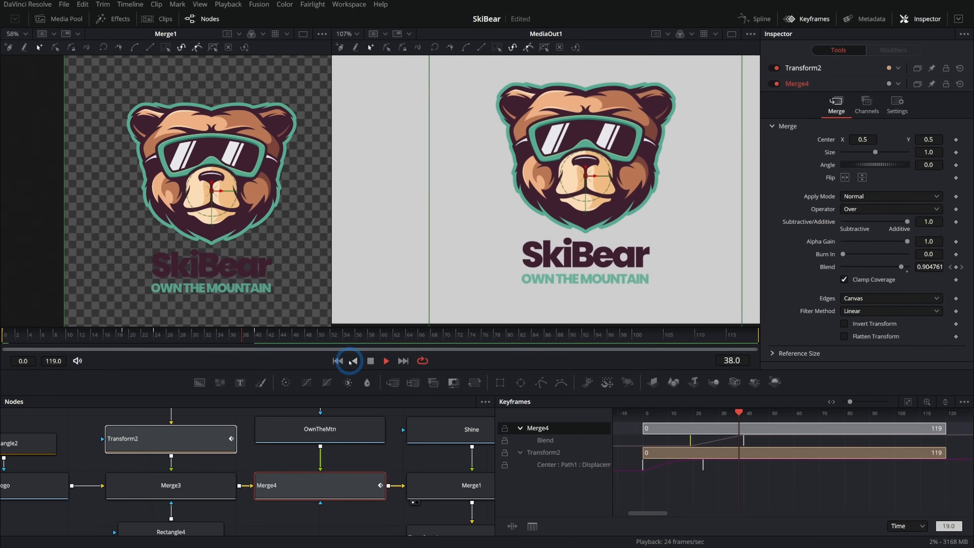
pyautogui.click(371, 361)
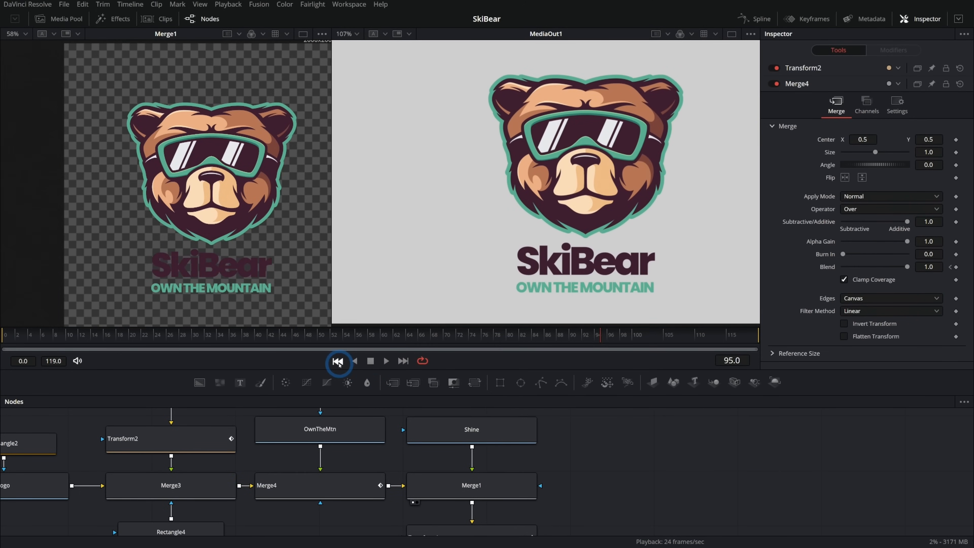
# - Play the full animation from frame 0 with the keyframe editor closed and stop at frame 75
pyautogui.click(338, 361)
pyautogui.press('space')
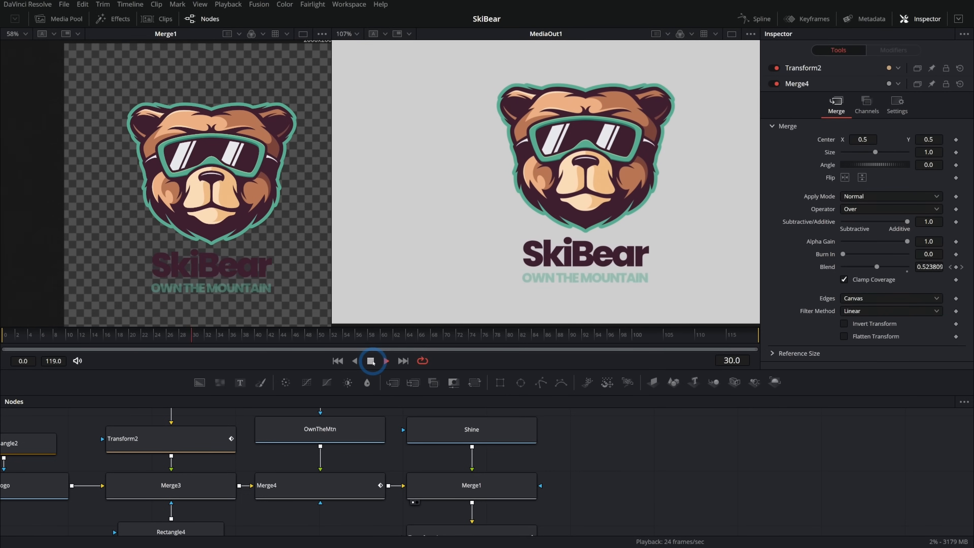
pyautogui.click(612, 191)
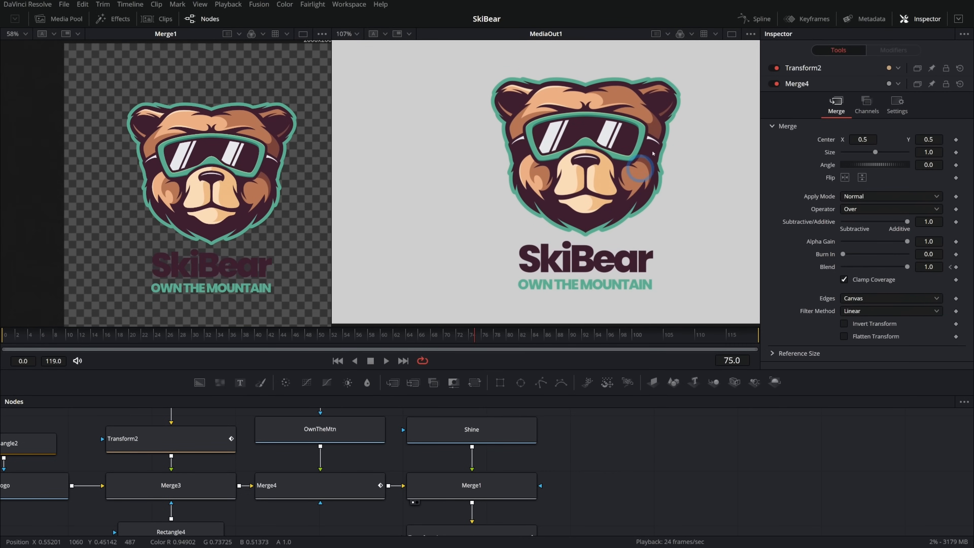
pyautogui.click(551, 327)
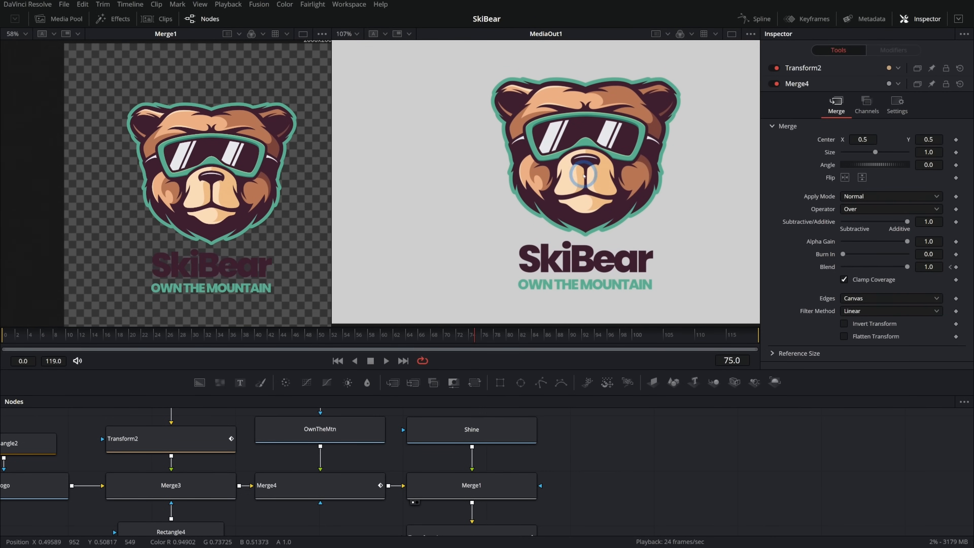
# - Examine the goggles up close while switching Merge1 off and on twice to check the lens shine
pyautogui.scroll(5, 572, 158)
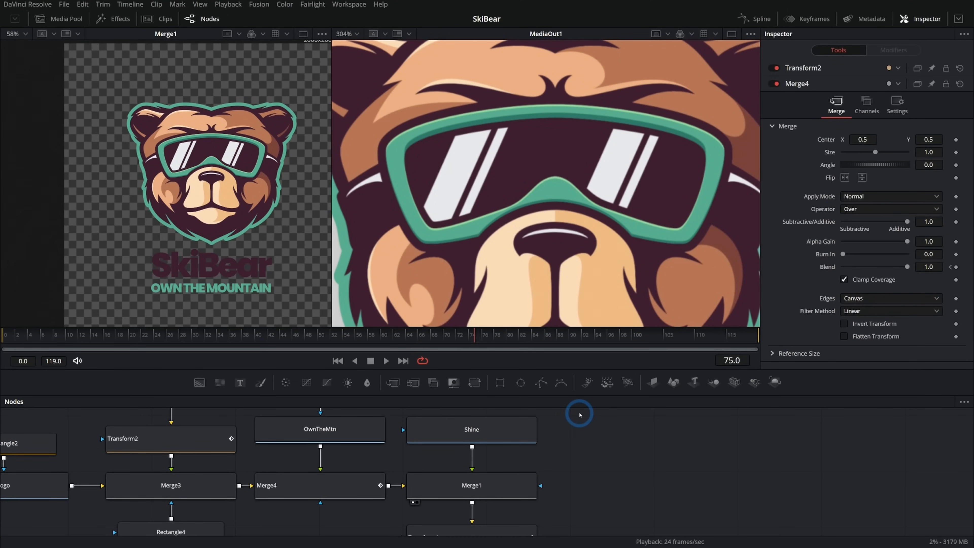
pyautogui.click(506, 485)
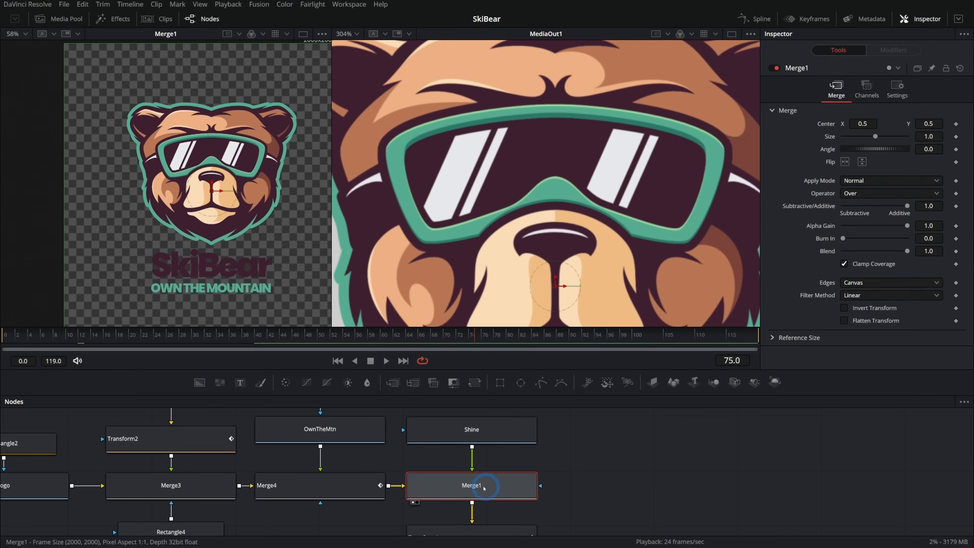
pyautogui.click(777, 69)
pyautogui.click(778, 69)
pyautogui.click(777, 69)
pyautogui.click(777, 69)
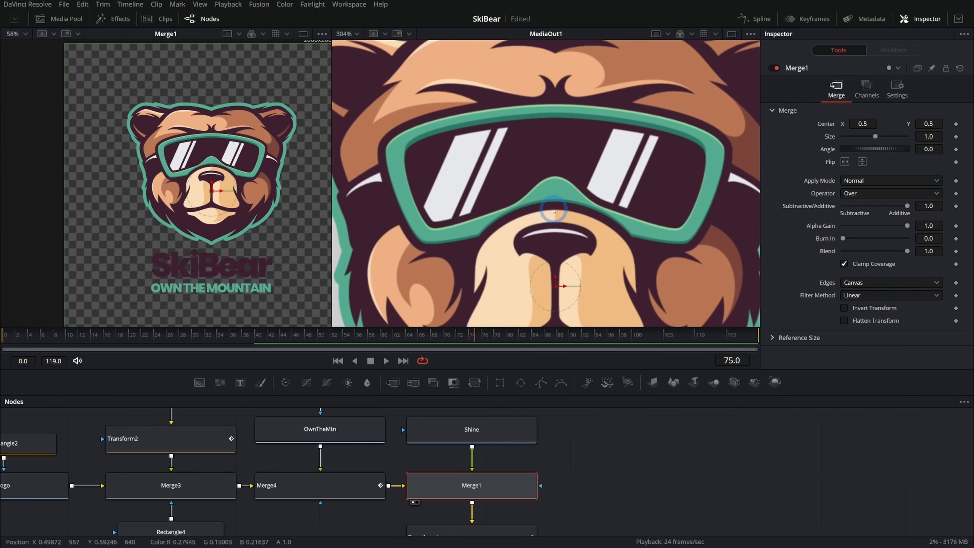
# - Try shifting the lens shine with a Transform placed between Shine and Merge1, and remove that node again
pyautogui.scroll(1, 556, 430)
pyautogui.click(510, 428)
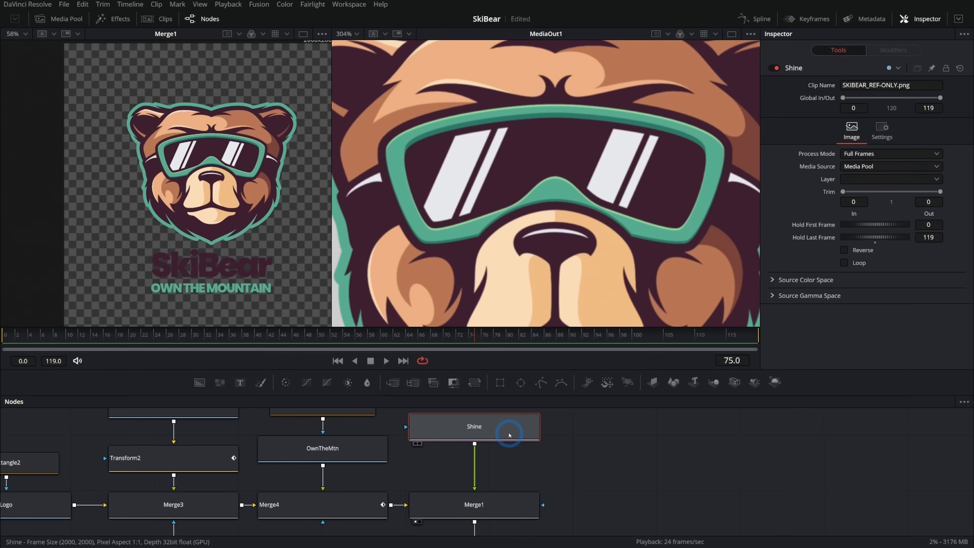
pyautogui.moveTo(480, 383); pyautogui.dragTo(476, 470)
pyautogui.moveTo(569, 287)
pyautogui.mouseDown()
pyautogui.moveTo(583, 284)
pyautogui.moveTo(552, 285)
pyautogui.moveTo(595, 289)
pyautogui.moveTo(504, 283)
pyautogui.moveTo(628, 294)
pyautogui.moveTo(576, 287)
pyautogui.moveTo(533, 296)
pyautogui.moveTo(563, 296)
pyautogui.moveTo(554, 295)
pyautogui.mouseUp()
pyautogui.press('Delete')
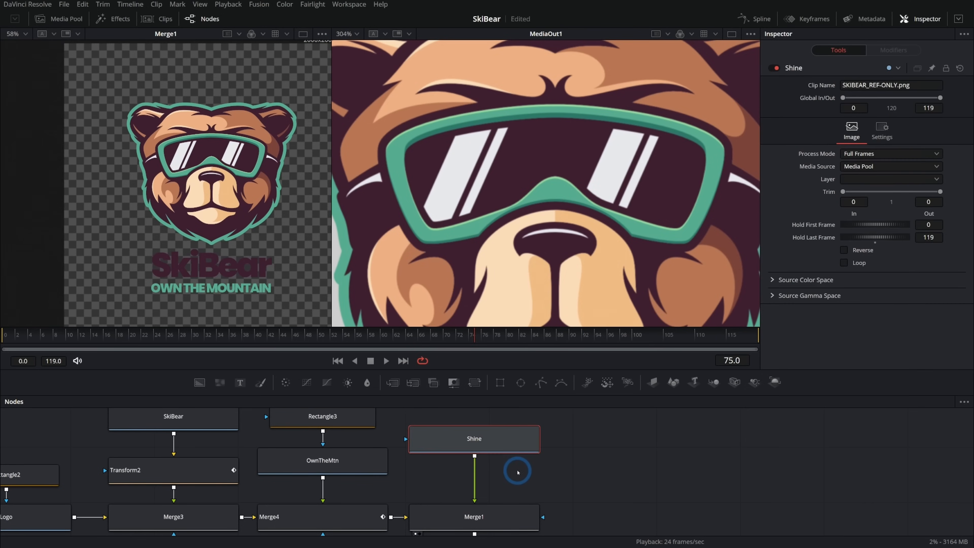
pyautogui.click(590, 460)
pyautogui.scroll(-3, 543, 250)
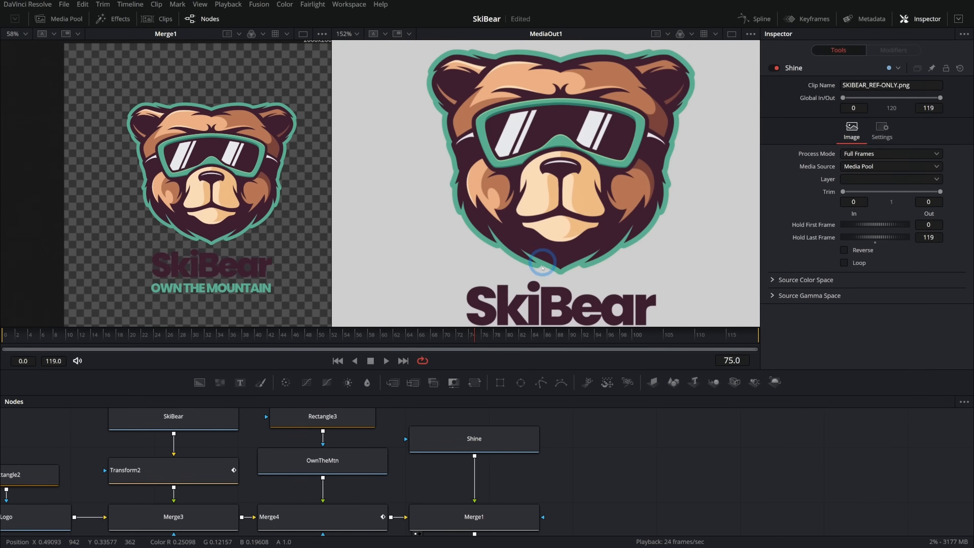
pyautogui.scroll(-3, 568, 275)
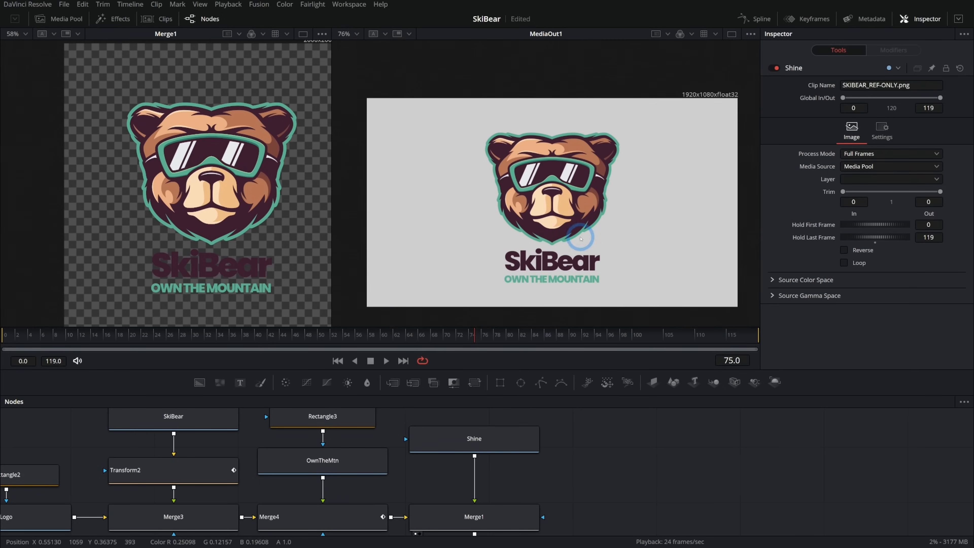
pyautogui.moveTo(332, 138); pyautogui.dragTo(446, 157)
pyautogui.moveTo(404, 125); pyautogui.dragTo(391, 210)
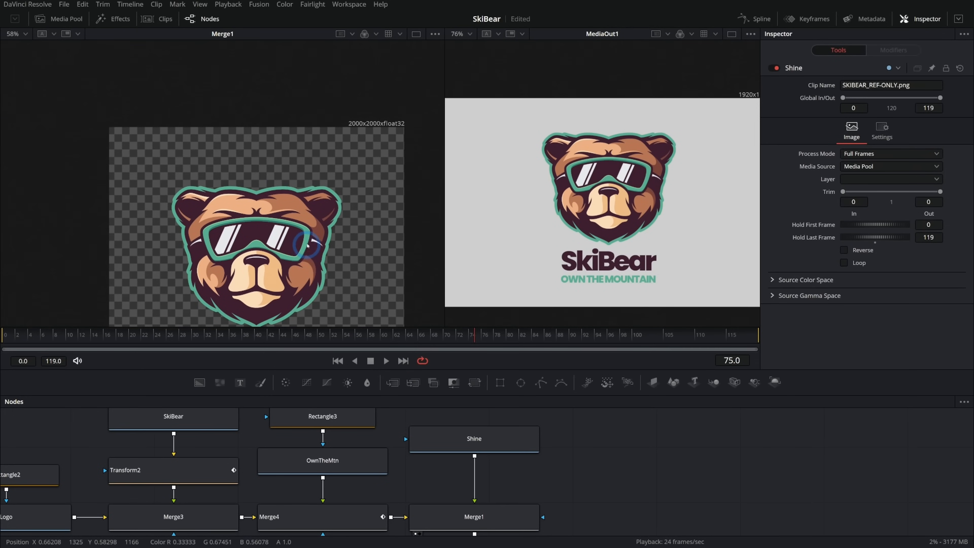
pyautogui.moveTo(306, 250); pyautogui.dragTo(302, 182)
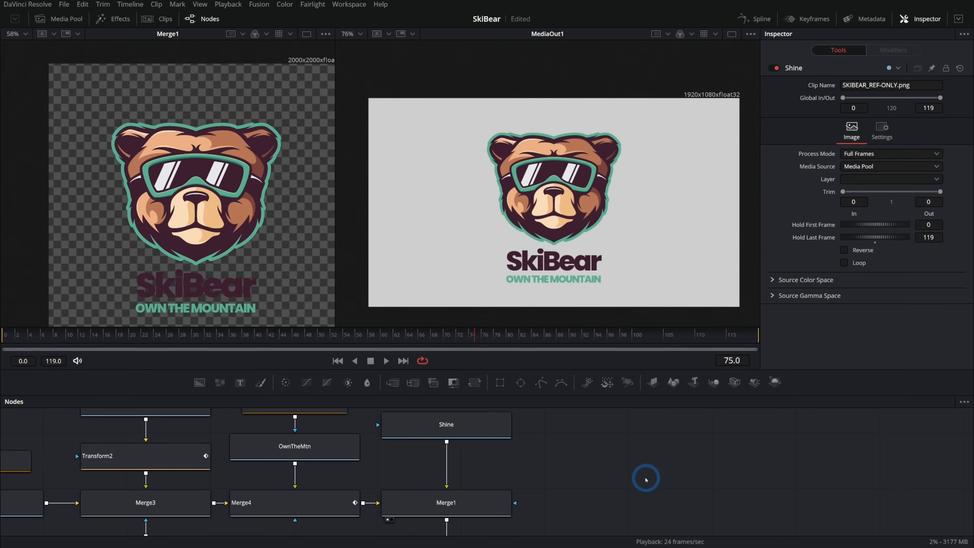
pyautogui.moveTo(629, 491); pyautogui.dragTo(566, 408)
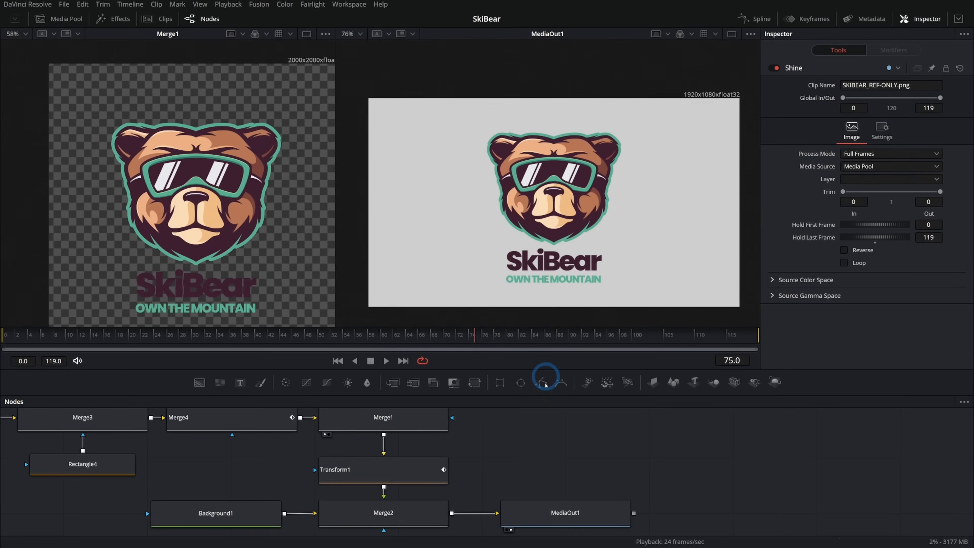
# - Add a Polygon mask and draw its outline around the goggle lens over the final MediaOut1 image
pyautogui.moveTo(530, 441); pyautogui.dragTo(524, 482)
pyautogui.moveTo(541, 383); pyautogui.dragTo(531, 444)
pyautogui.click(488, 274)
pyautogui.click(537, 268)
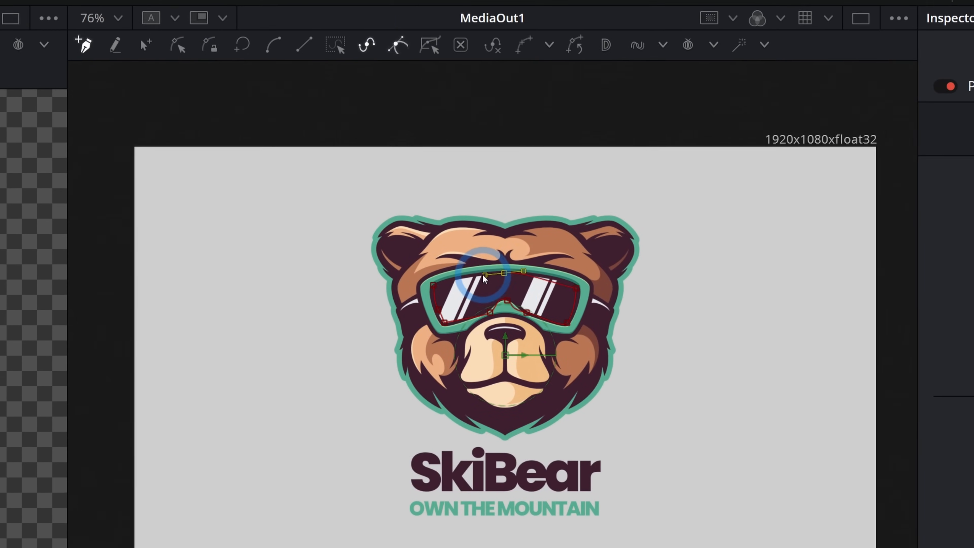
pyautogui.moveTo(483, 275); pyautogui.dragTo(436, 278)
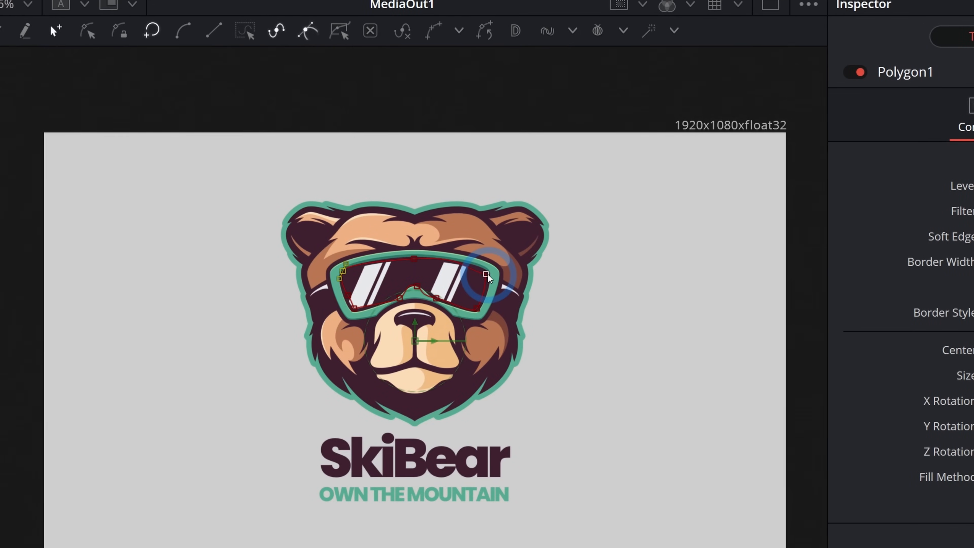
pyautogui.click(579, 279)
pyautogui.moveTo(488, 274); pyautogui.dragTo(514, 281)
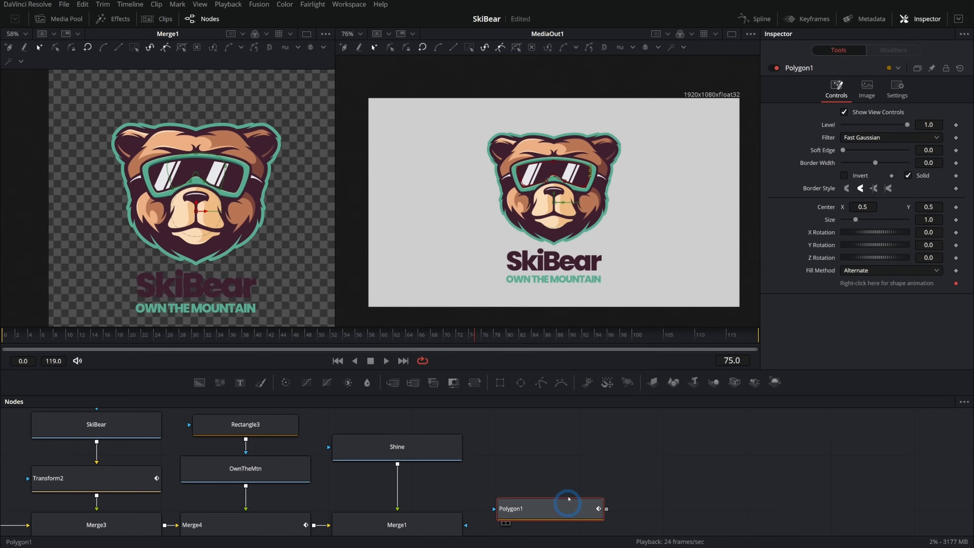
# - Try a Background masked by Polygon1 and merged after Merge1, and delete these nodes again
pyautogui.moveTo(569, 499); pyautogui.dragTo(484, 433)
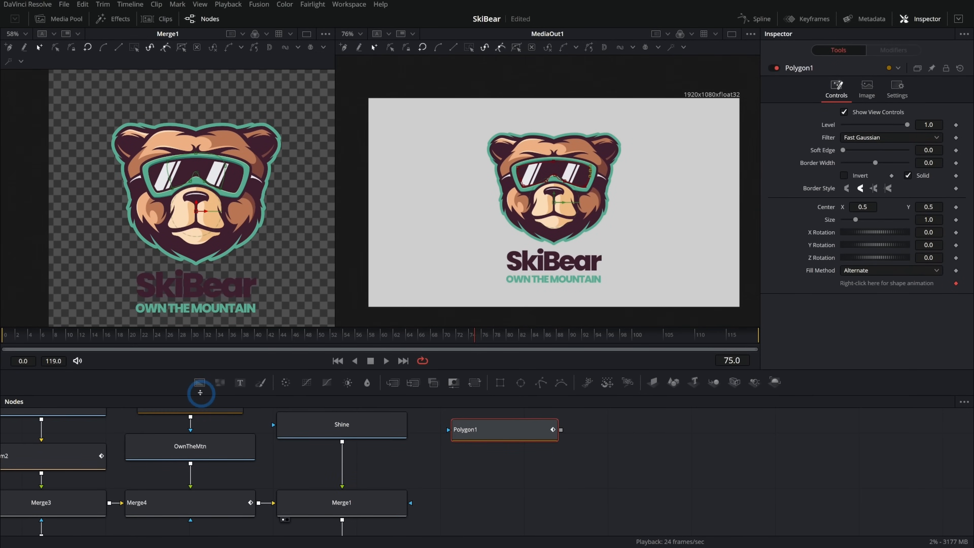
pyautogui.moveTo(221, 402); pyautogui.dragTo(342, 521)
pyautogui.moveTo(528, 464); pyautogui.dragTo(530, 467)
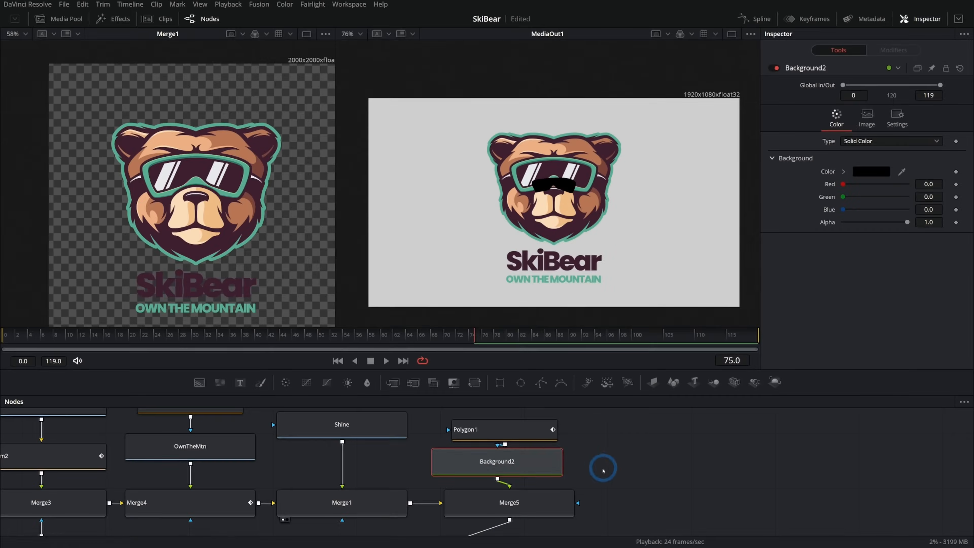
pyautogui.moveTo(600, 476); pyautogui.dragTo(601, 498)
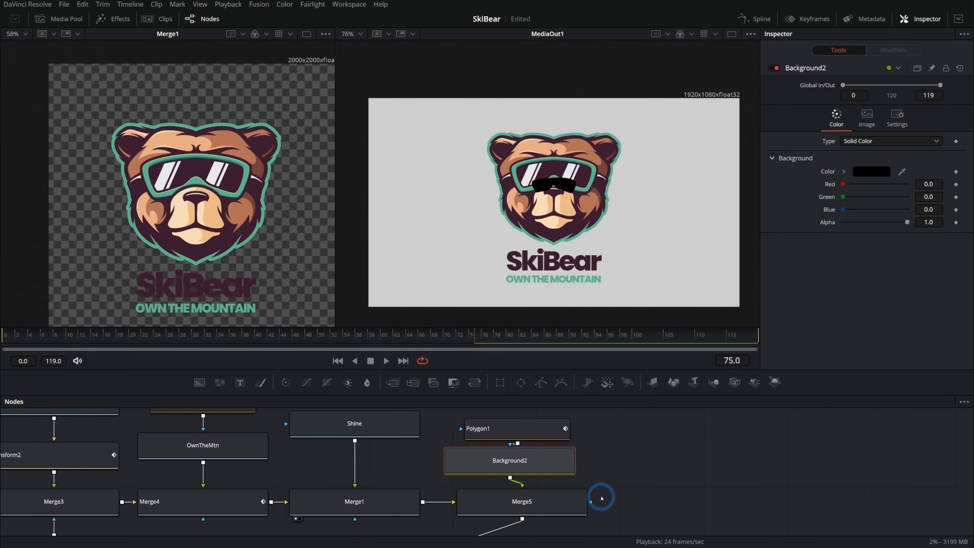
pyautogui.moveTo(606, 420); pyautogui.dragTo(506, 495)
pyautogui.press('Delete')
# - Move Logo and Rectangle2 away from Merge3 to make room in the node chain and view Logo up close in the second viewer
pyautogui.moveTo(480, 439); pyautogui.dragTo(596, 438)
pyautogui.moveTo(391, 436); pyautogui.dragTo(323, 493)
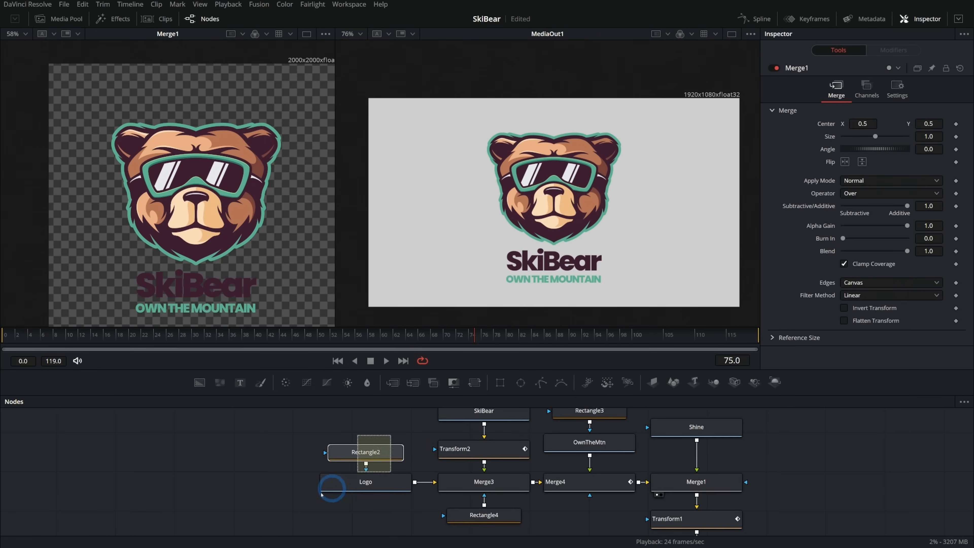
pyautogui.moveTo(385, 478); pyautogui.dragTo(496, 254)
pyautogui.click(322, 471)
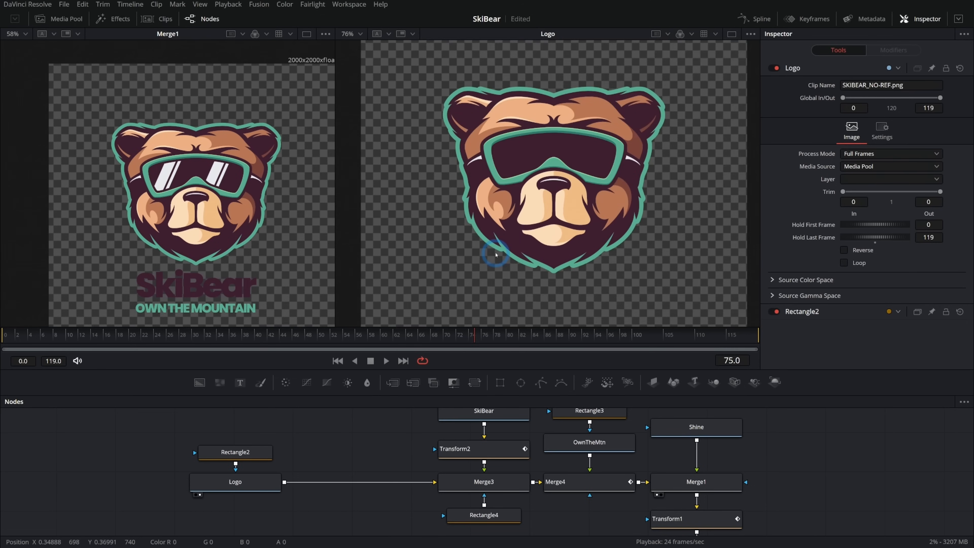
pyautogui.scroll(2, 557, 189)
pyautogui.scroll(4, 631, 194)
pyautogui.hscroll(2, 632, 200)
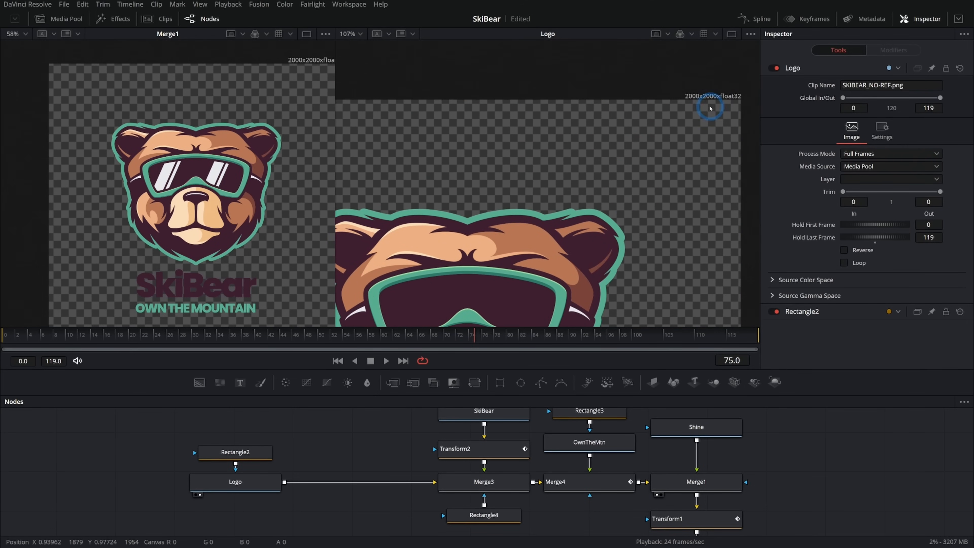
pyautogui.moveTo(526, 274); pyautogui.dragTo(590, 145)
# - Merge a Background over Logo ahead of Merge3 and set its resolution to 2000 × 2000 with Auto Resolution off
pyautogui.moveTo(200, 383); pyautogui.dragTo(308, 483)
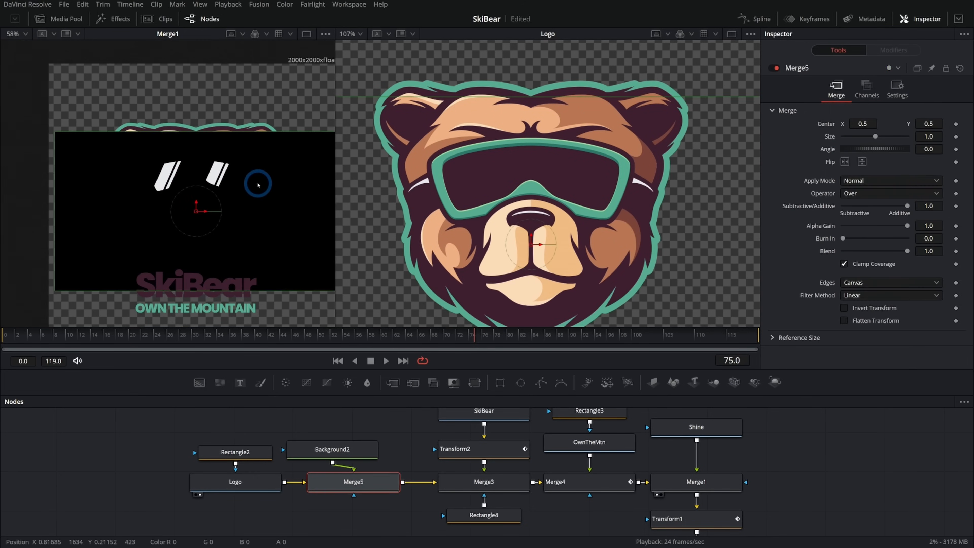
pyautogui.click(357, 449)
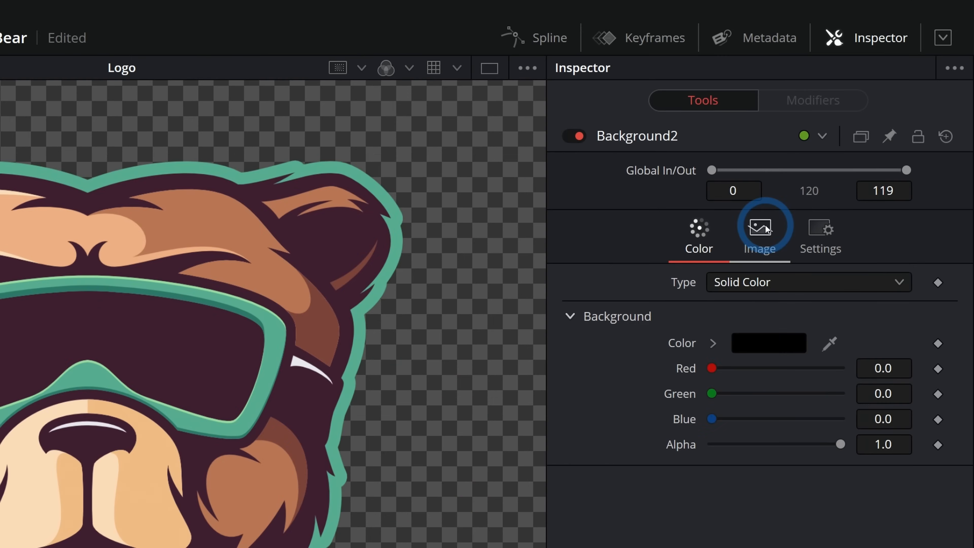
pyautogui.click(830, 156)
pyautogui.click(715, 274)
pyautogui.click(879, 203)
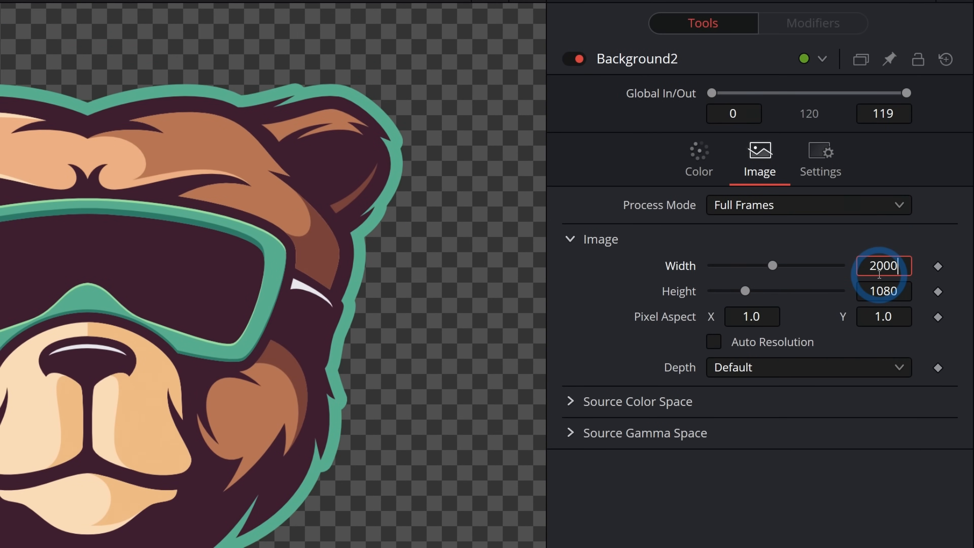
pyautogui.press('Tab')
pyautogui.write('20')
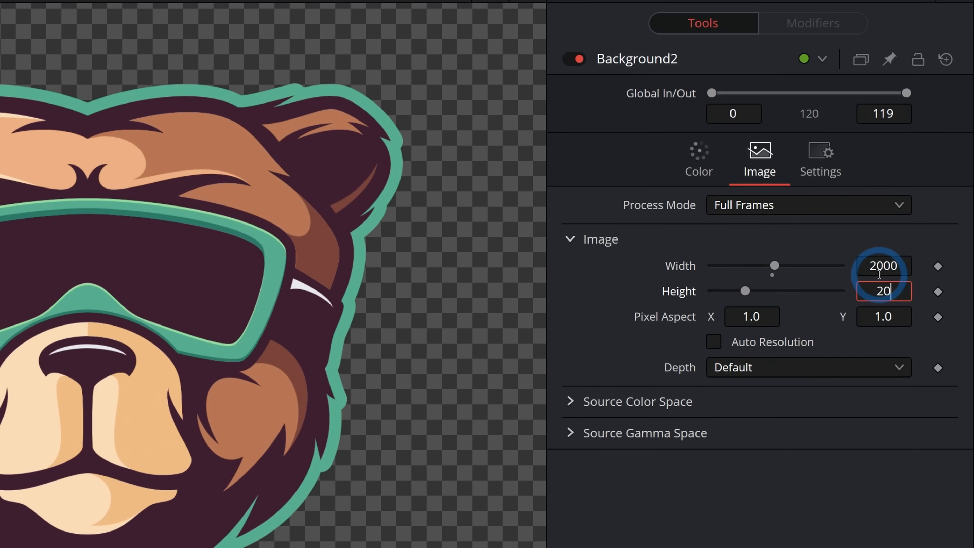
pyautogui.write('00')
pyautogui.press('Return')
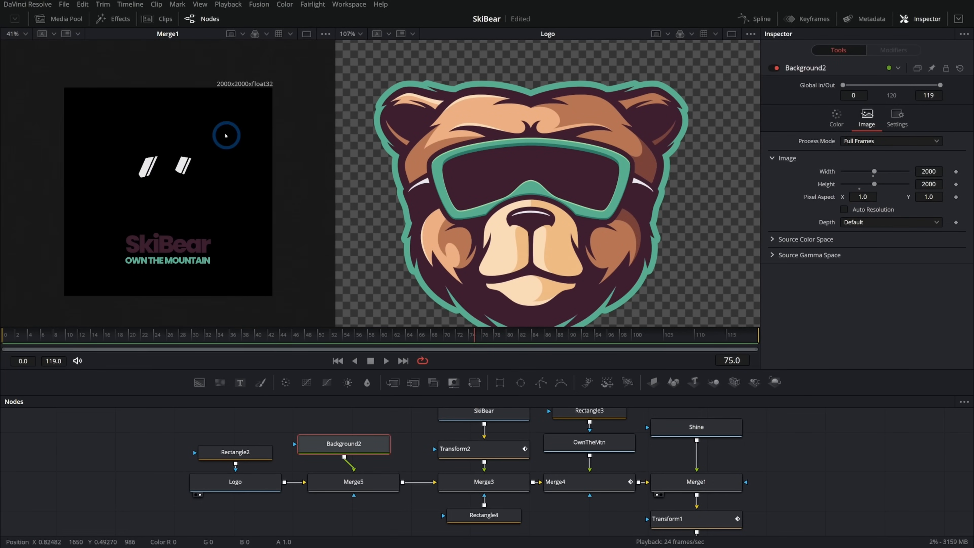
# - Show Merge5 in the second viewer and connect a new Polygon mask to Background2
pyautogui.moveTo(353, 481); pyautogui.dragTo(506, 262)
pyautogui.scroll(-3, 569, 195)
pyautogui.moveTo(586, 207); pyautogui.dragTo(582, 189)
pyautogui.scroll(2, 436, 405)
pyautogui.moveTo(541, 383); pyautogui.dragTo(392, 483)
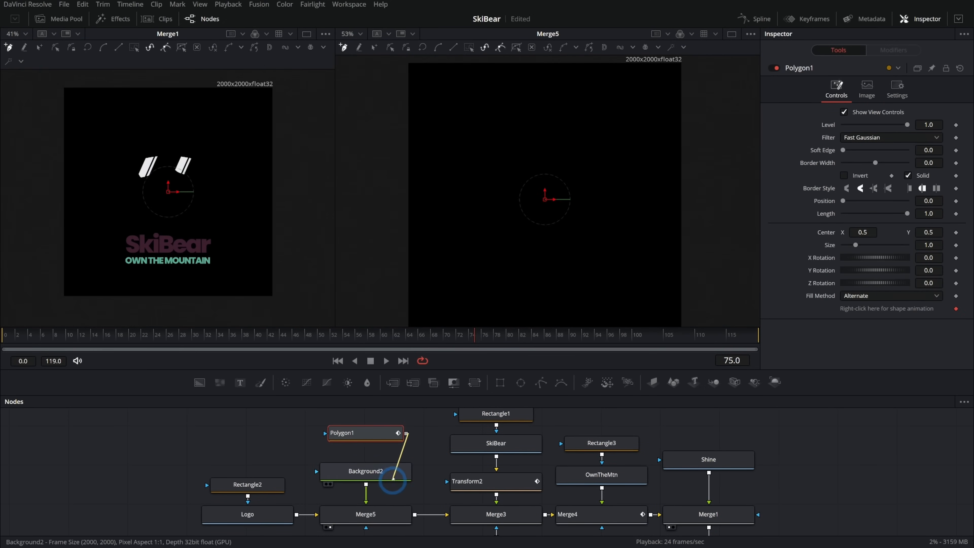
# - Draw a rough polygon around the goggle lens and shift its edges to follow the brow and the nose bridge
pyautogui.scroll(5, 527, 186)
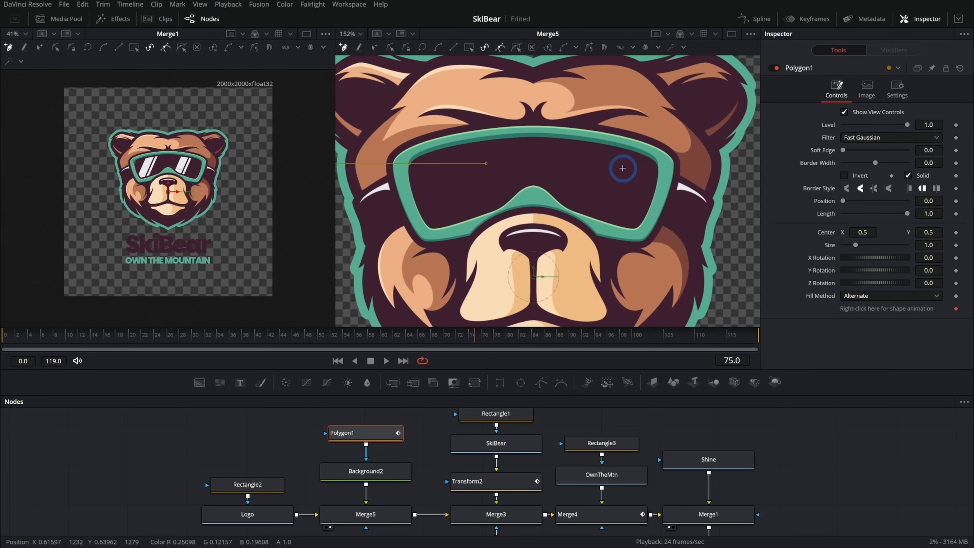
pyautogui.click(409, 164)
pyautogui.moveTo(535, 165); pyautogui.dragTo(536, 141)
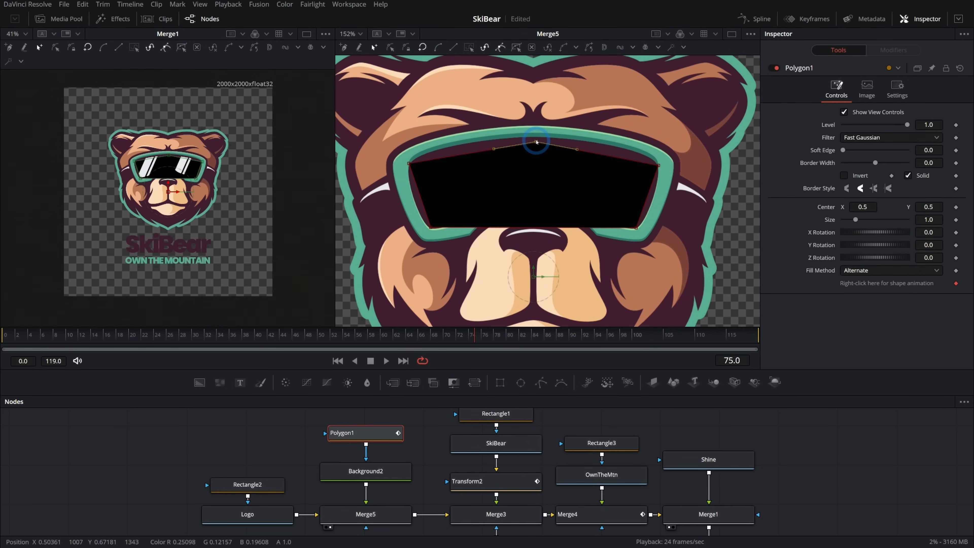
pyautogui.moveTo(534, 227); pyautogui.dragTo(534, 185)
# - Check the masked lens up close in MediaOut1 by scrubbing through and playing the animation
pyautogui.scroll(-4, 578, 233)
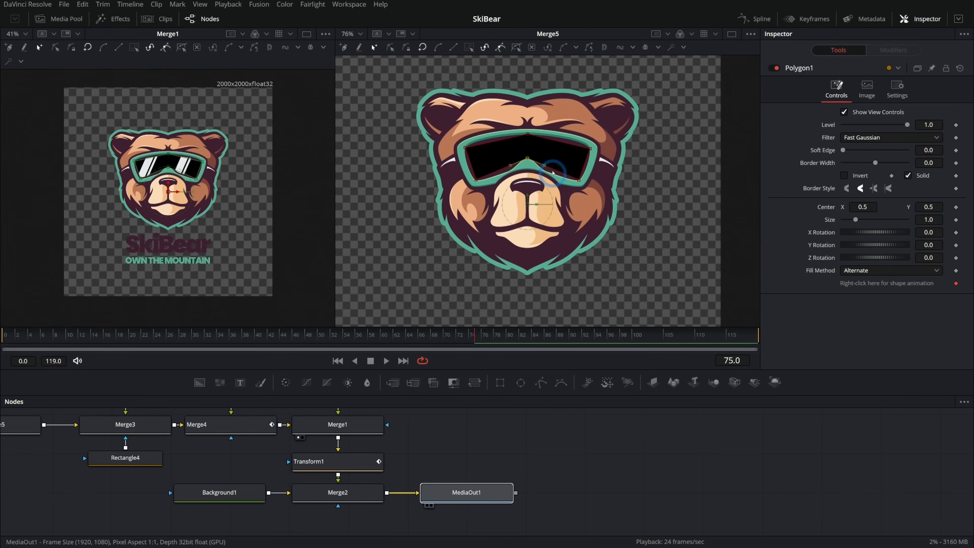
pyautogui.press('2')
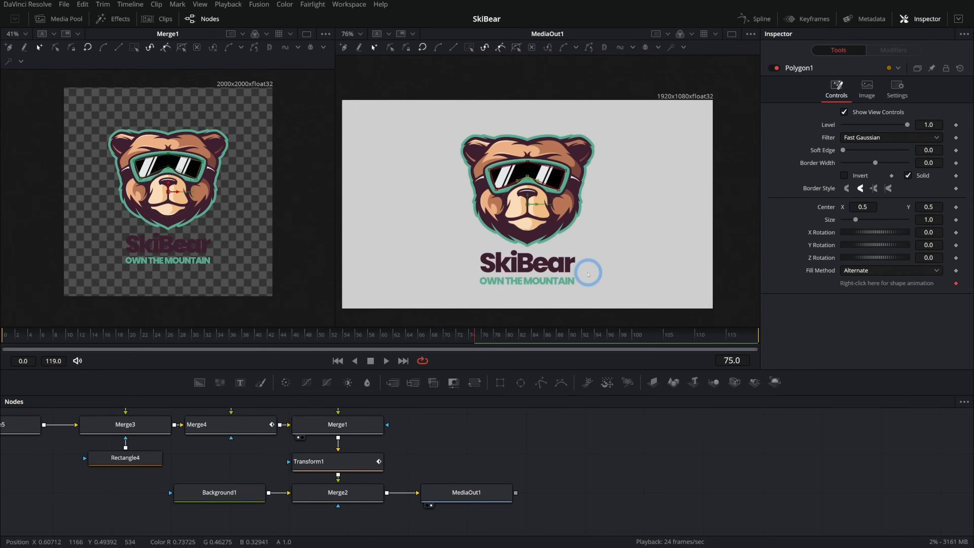
pyautogui.moveTo(95, 334); pyautogui.dragTo(194, 329)
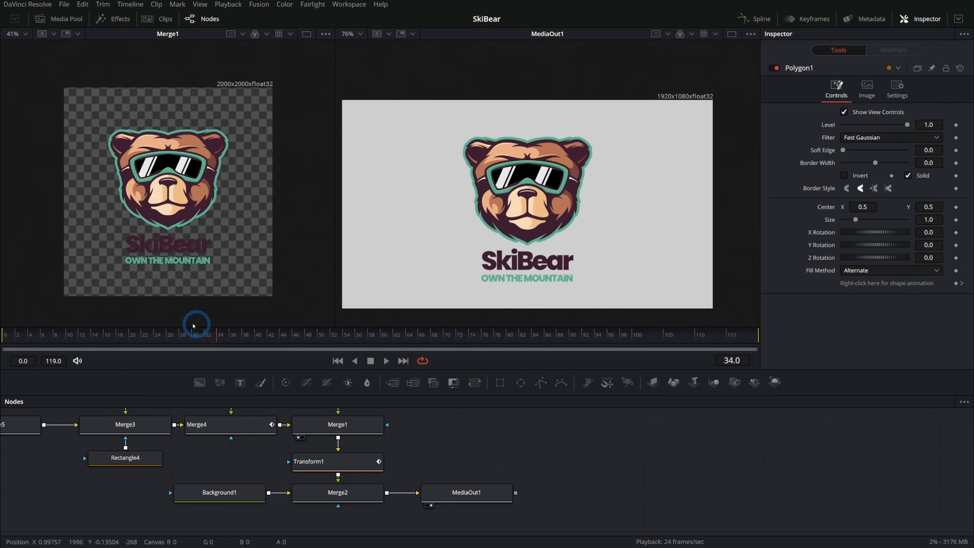
pyautogui.scroll(4, 482, 194)
pyautogui.moveTo(482, 193); pyautogui.dragTo(351, 245)
pyautogui.moveTo(173, 335); pyautogui.dragTo(121, 333)
pyautogui.press('space')
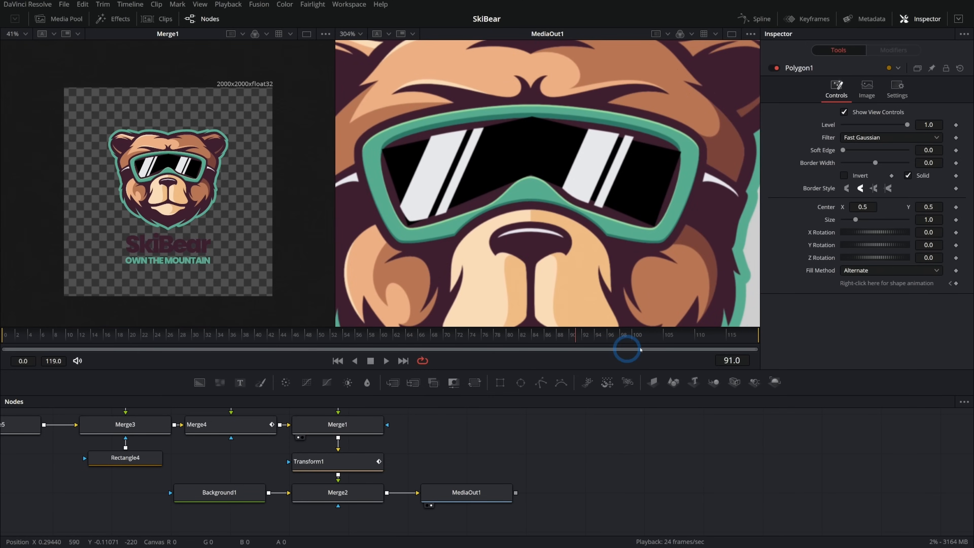
# - Return to frame 0, show Merge5 again and delete all points of the rough lens outline
pyautogui.click(3, 338)
pyautogui.click(378, 434)
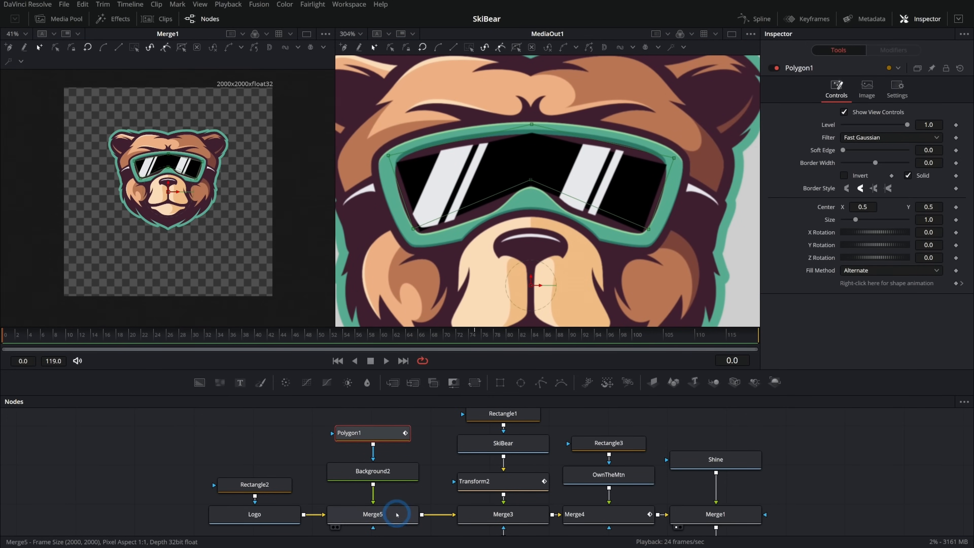
pyautogui.press('2')
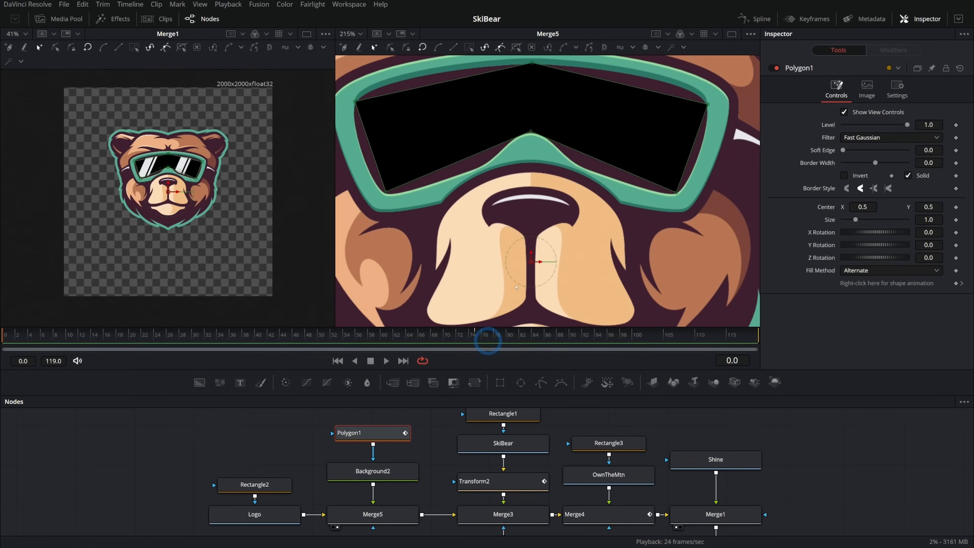
pyautogui.moveTo(565, 185); pyautogui.dragTo(577, 197)
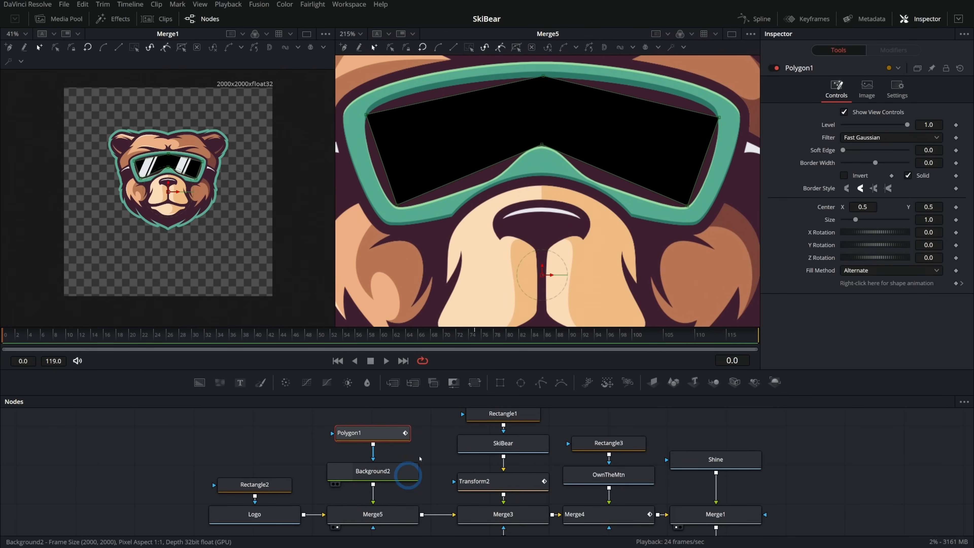
pyautogui.moveTo(651, 205); pyautogui.dragTo(657, 221)
pyautogui.moveTo(354, 78); pyautogui.dragTo(734, 248)
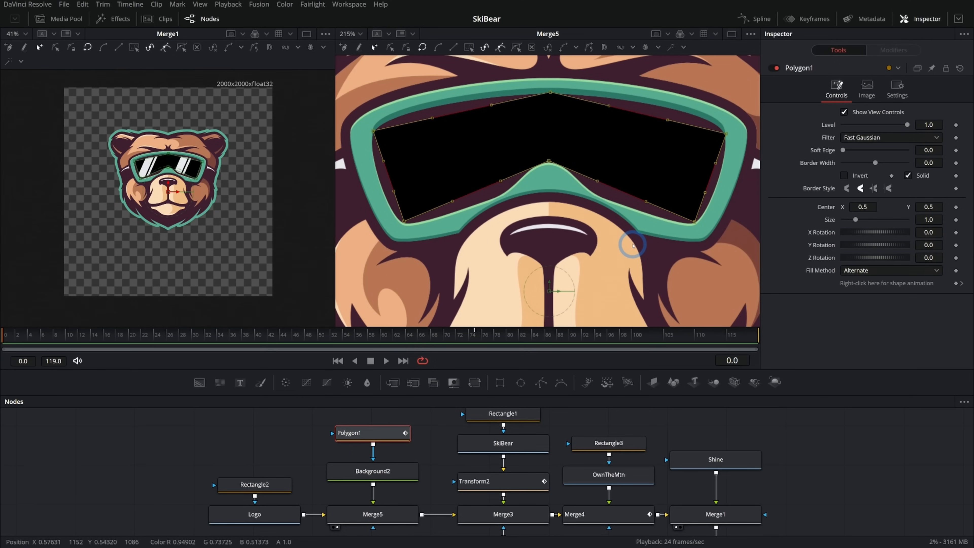
pyautogui.press('Delete')
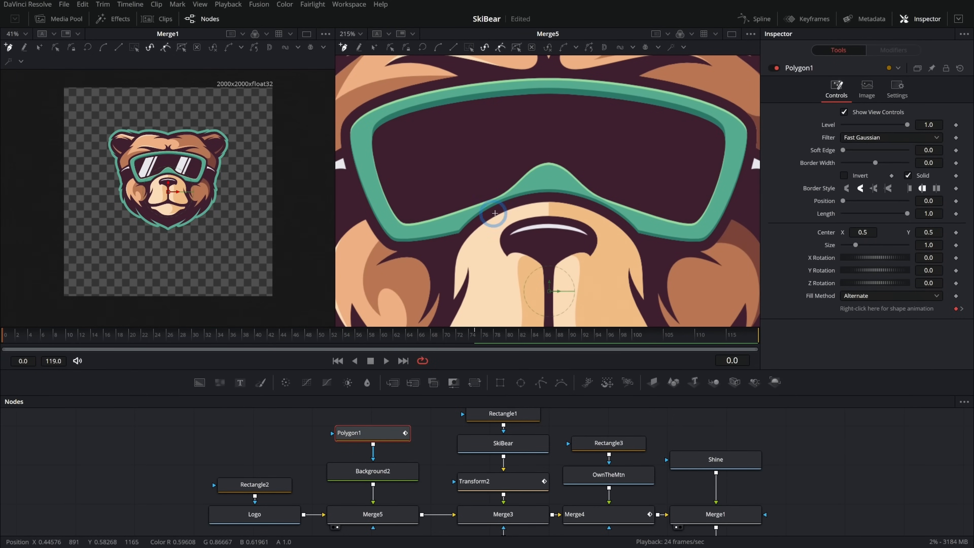
# - Redraw Polygon1 as a closed outline with curved points just inside the goggle frame, covering the areas behind the shine
pyautogui.scroll(12, 199, 184)
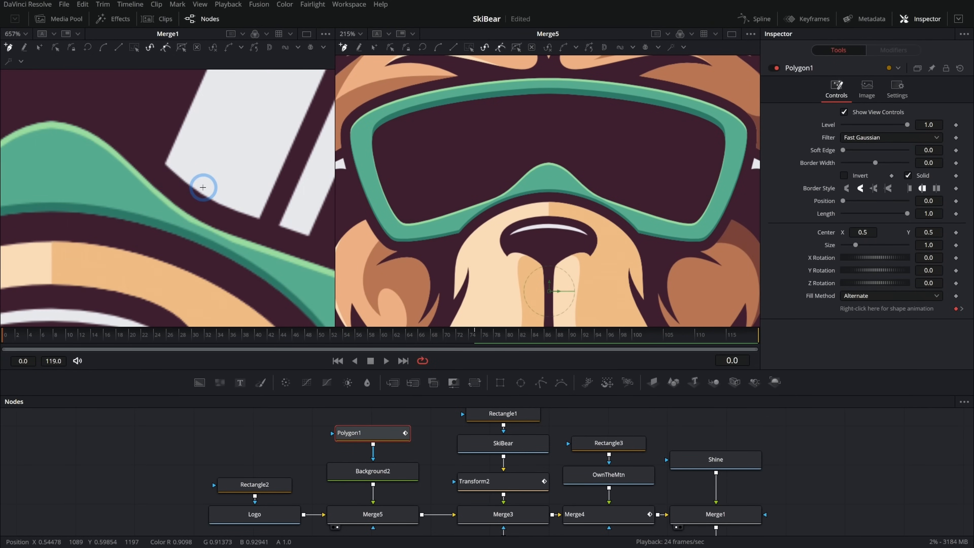
pyautogui.scroll(-5, 263, 234)
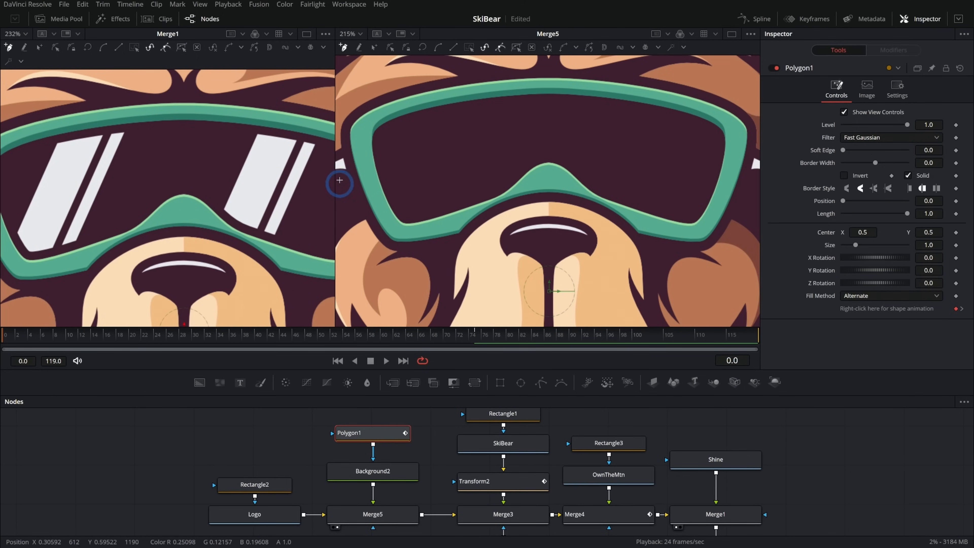
pyautogui.scroll(3, 374, 138)
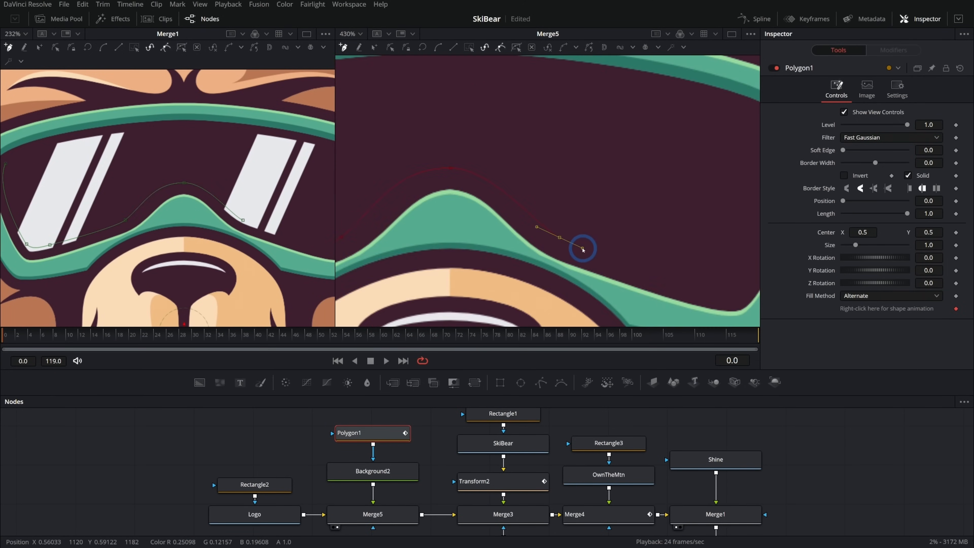
pyautogui.moveTo(650, 194); pyautogui.dragTo(651, 126)
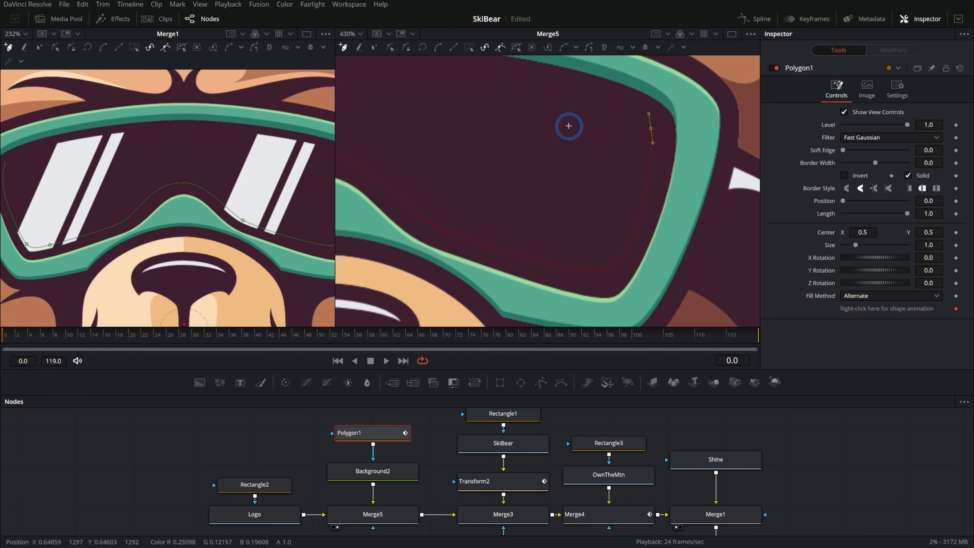
pyautogui.moveTo(569, 126); pyautogui.dragTo(677, 209)
pyautogui.moveTo(496, 149); pyautogui.dragTo(691, 171)
pyautogui.moveTo(511, 179); pyautogui.dragTo(702, 144)
pyautogui.click(489, 186)
# - Finish the closed Polygon1 outline and fine-tune its curve handles along the upper corner and top centre of the goggle lens
pyautogui.scroll(-3, 551, 137)
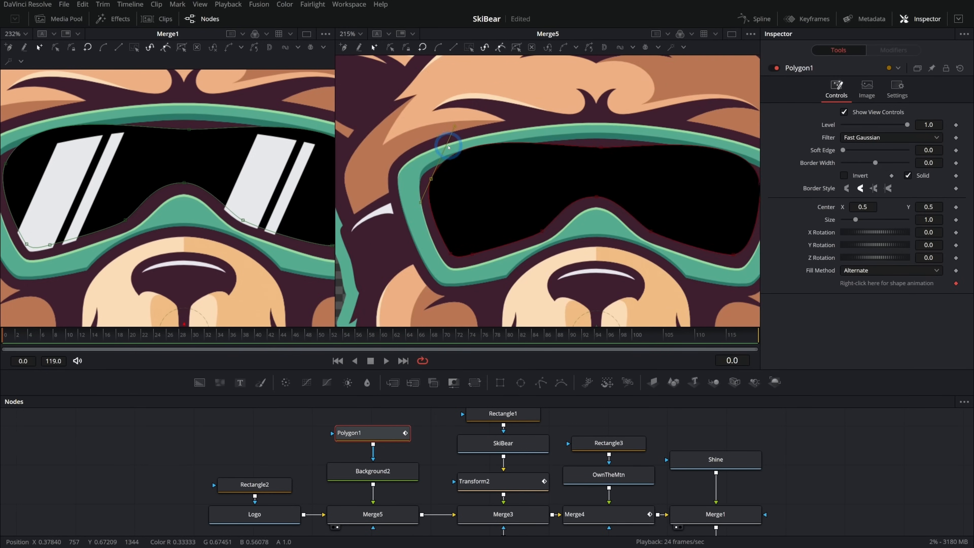
pyautogui.scroll(1, 466, 117)
pyautogui.scroll(3, 370, 240)
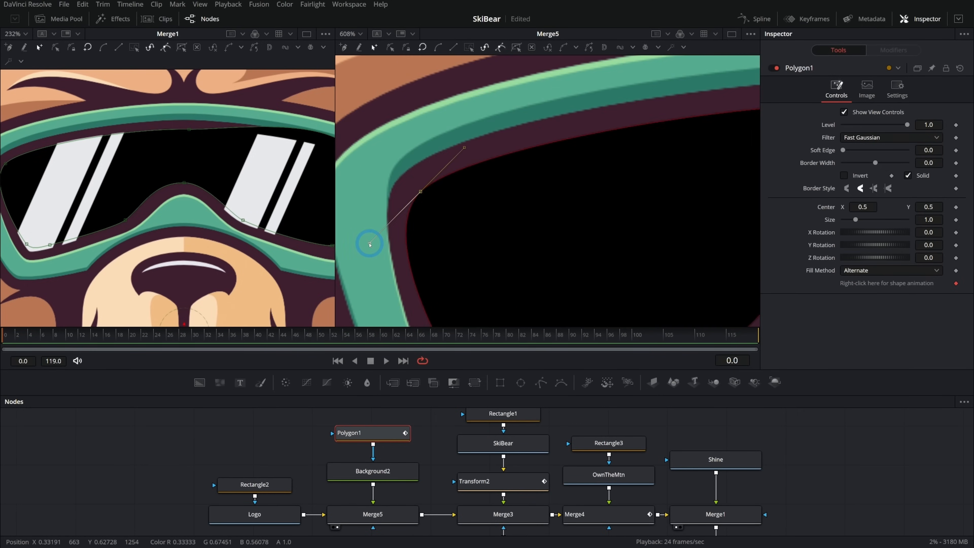
pyautogui.moveTo(516, 197); pyautogui.dragTo(534, 73)
pyautogui.moveTo(516, 218); pyautogui.dragTo(514, 234)
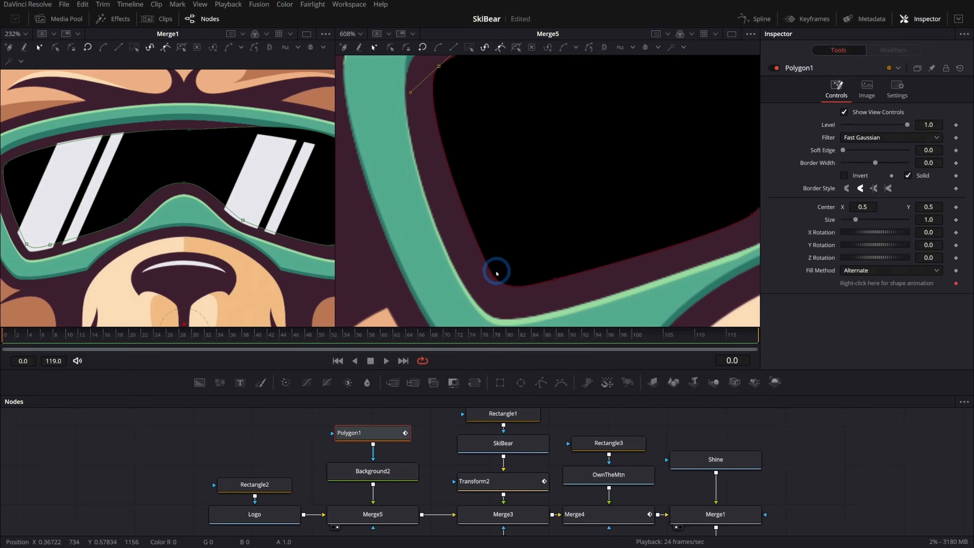
pyautogui.moveTo(495, 278); pyautogui.dragTo(528, 203)
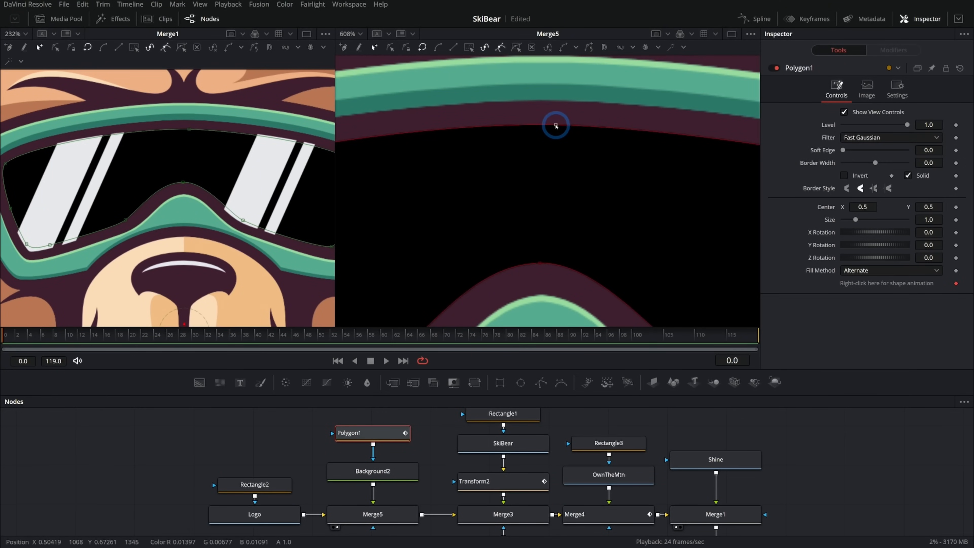
pyautogui.scroll(-2, 631, 146)
pyautogui.click(675, 140)
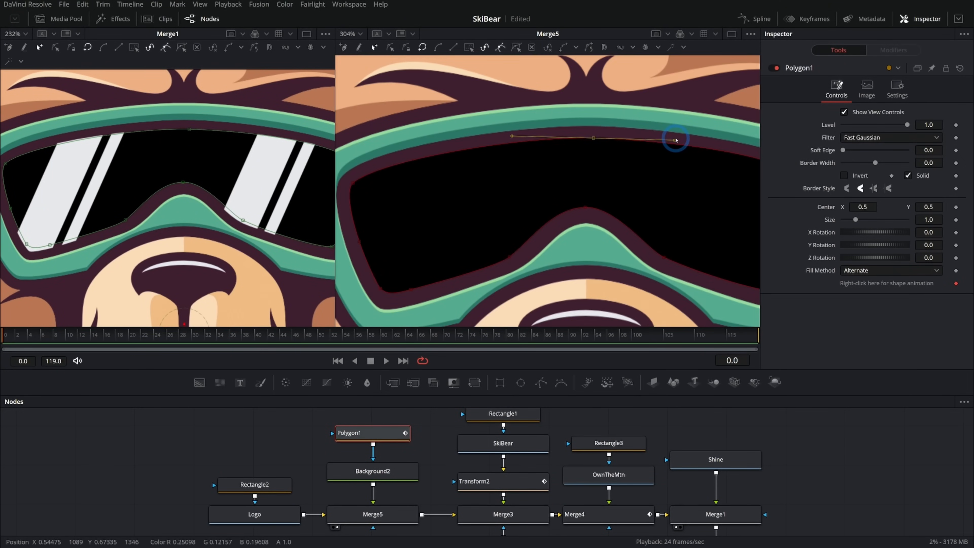
pyautogui.scroll(-1, 676, 140)
# - Set the Background2 lens fill to a bright green with hue 0.36, saturation 0.94 and value 1.0
pyautogui.click(384, 472)
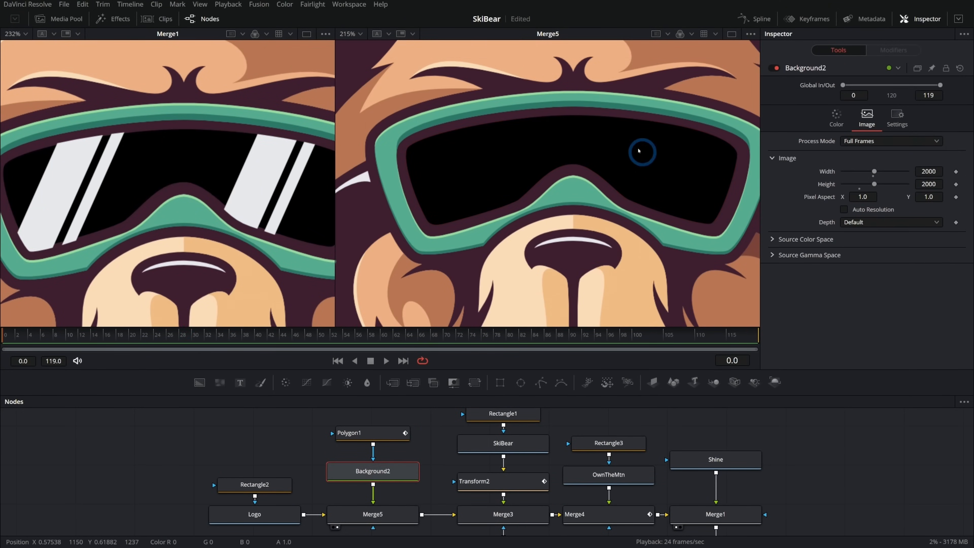
pyautogui.moveTo(623, 245); pyautogui.dragTo(622, 238)
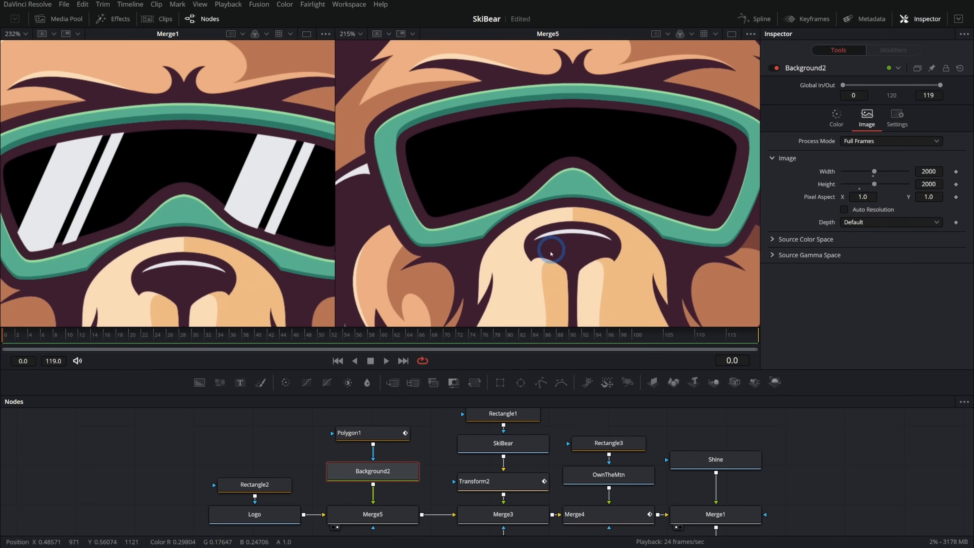
pyautogui.click(836, 119)
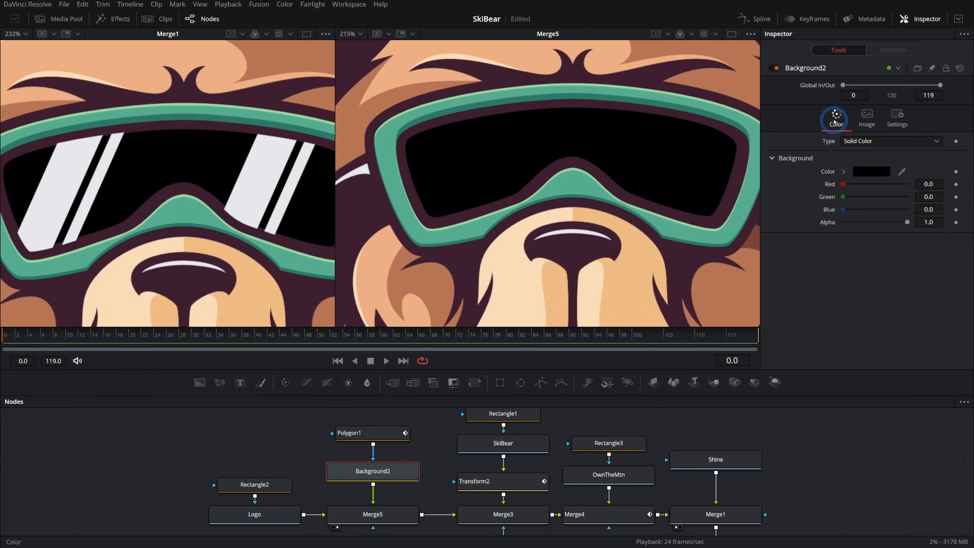
pyautogui.click(843, 172)
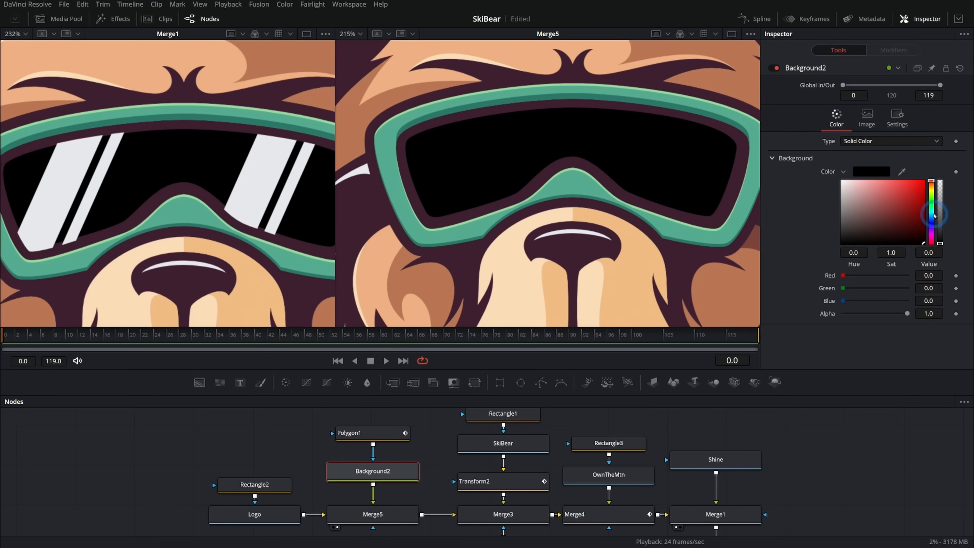
pyautogui.click(933, 203)
pyautogui.click(920, 181)
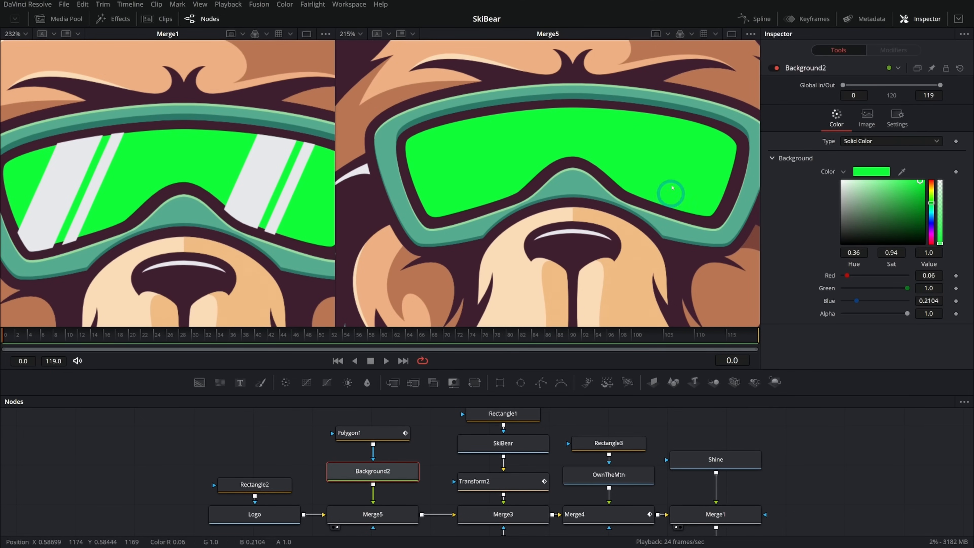
# - Disconnect Background2 from Merge5's foreground, place it with Polygon1 below Merge5 and connect it to Merge5's effect mask input
pyautogui.moveTo(357, 417); pyautogui.dragTo(387, 415)
pyautogui.moveTo(485, 370); pyautogui.dragTo(507, 293)
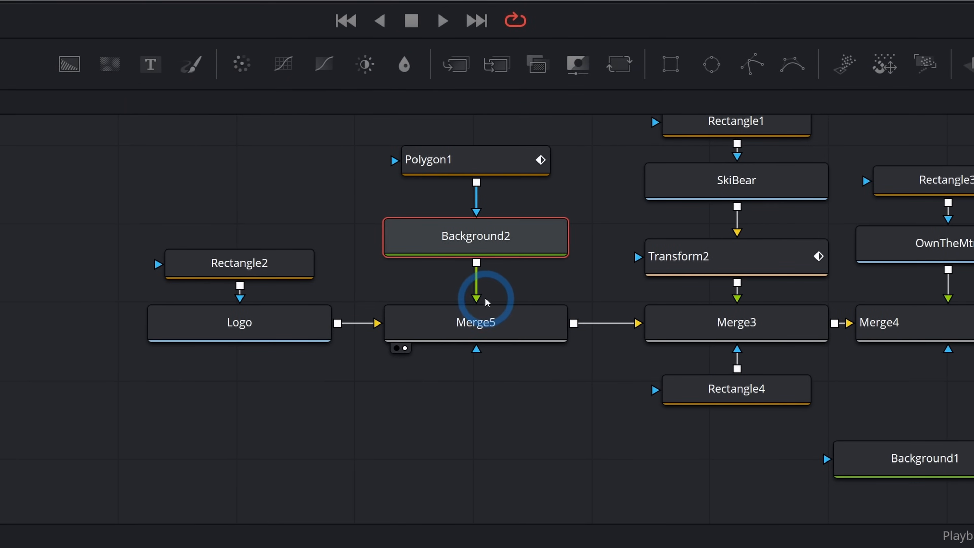
pyautogui.click(477, 290)
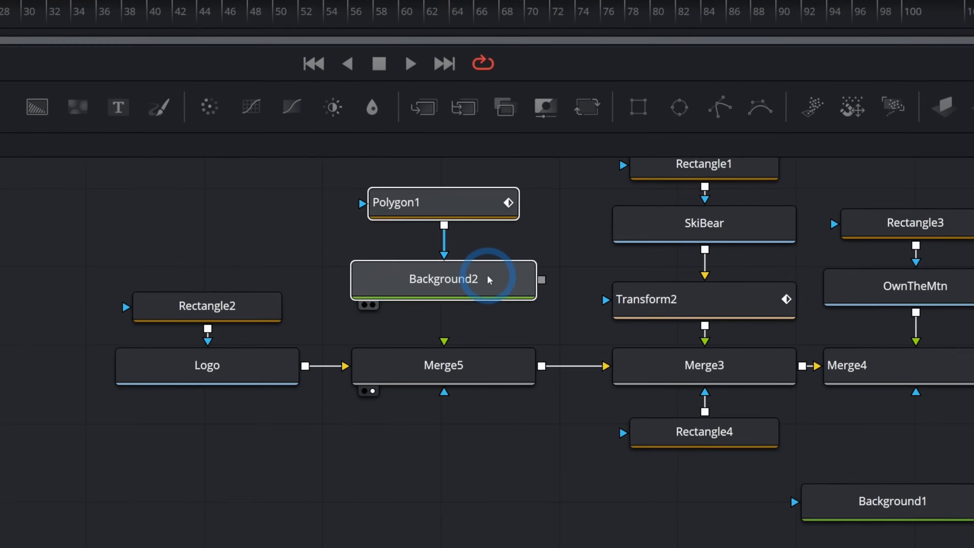
pyautogui.moveTo(519, 238); pyautogui.dragTo(484, 465)
pyautogui.click(284, 426)
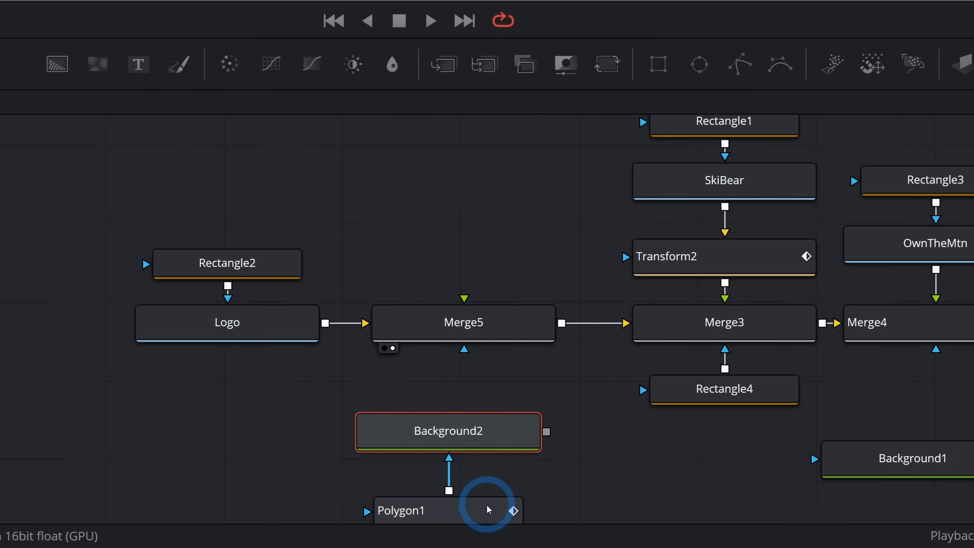
pyautogui.moveTo(479, 505); pyautogui.dragTo(485, 494)
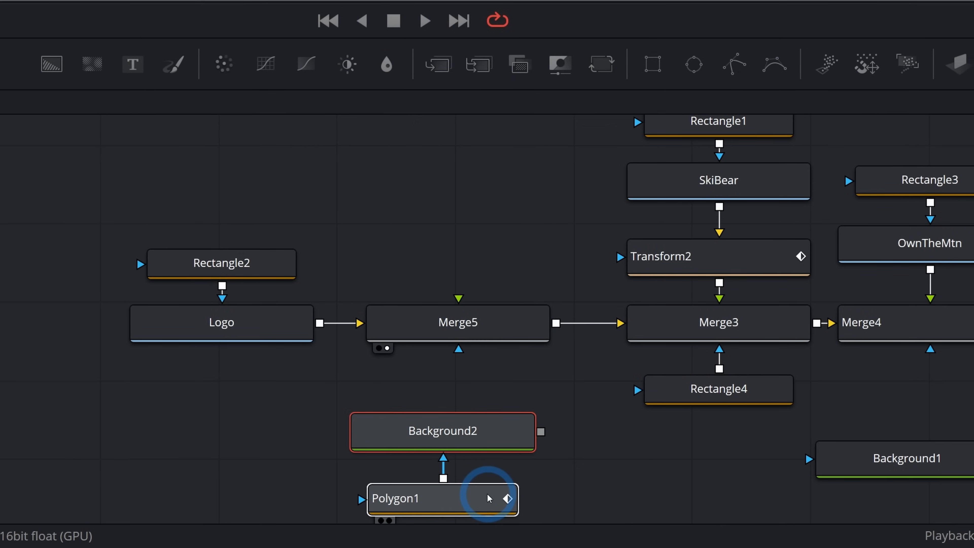
pyautogui.moveTo(541, 432); pyautogui.dragTo(459, 348)
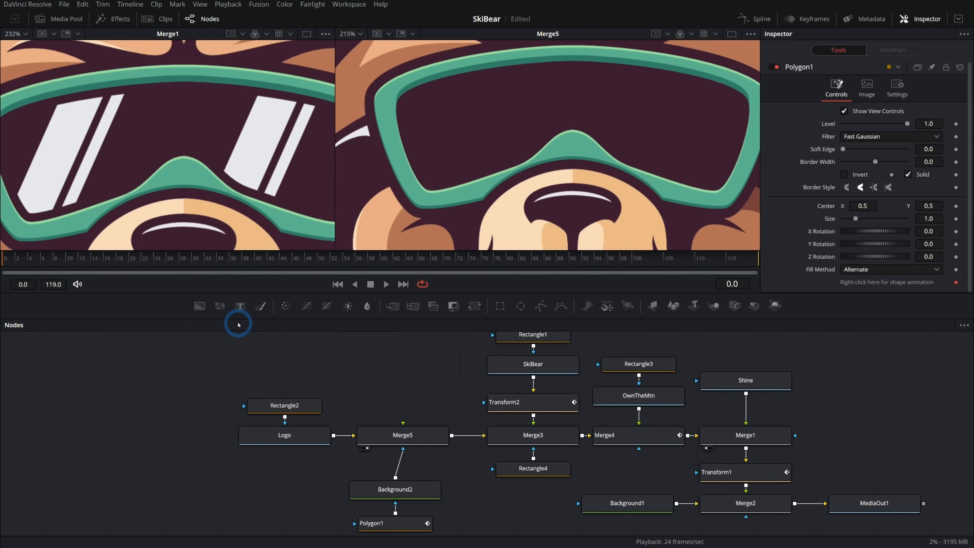
# - Test the lens mask by merging a temporary text node reading "asfasfasa" at size 0.3976 over Merge5 and moving it around
pyautogui.moveTo(239, 325); pyautogui.dragTo(409, 391)
pyautogui.click(790, 203)
pyautogui.write('a')
pyautogui.moveTo(852, 266); pyautogui.dragTo(894, 265)
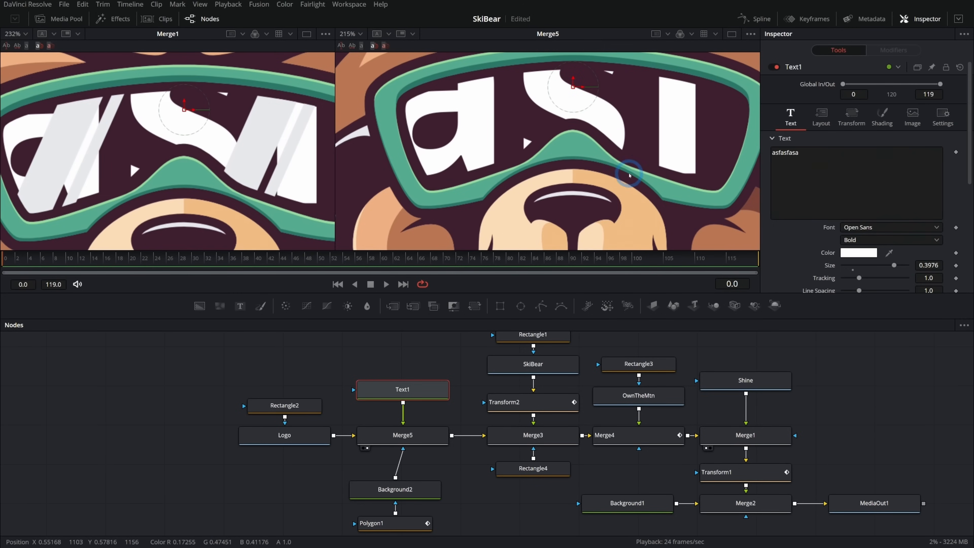
pyautogui.scroll(-3, 629, 175)
pyautogui.moveTo(593, 120); pyautogui.dragTo(656, 135)
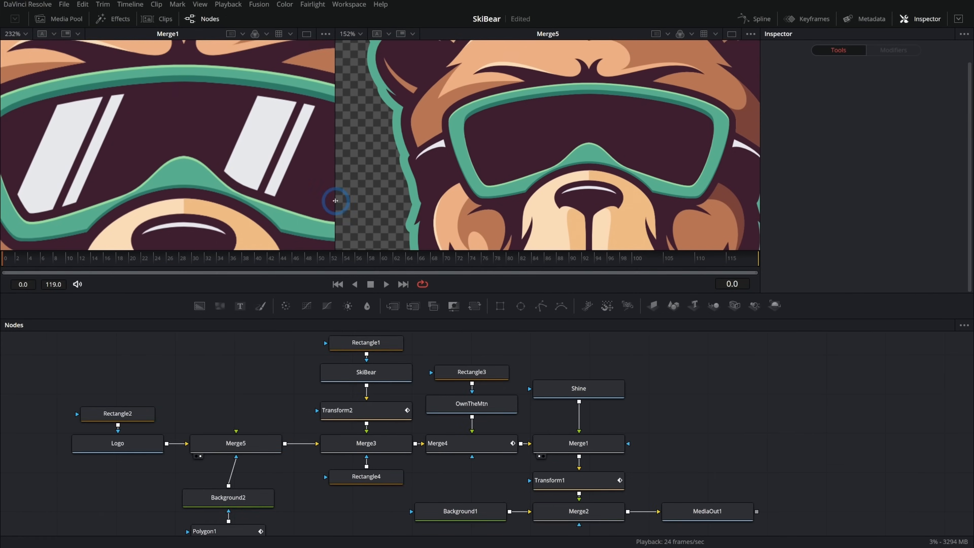
# - Widen the Merge1 view, add a Background node in the colour sampled from the white shine and connect it to Merge5's foreground
pyautogui.moveTo(333, 200); pyautogui.dragTo(534, 211)
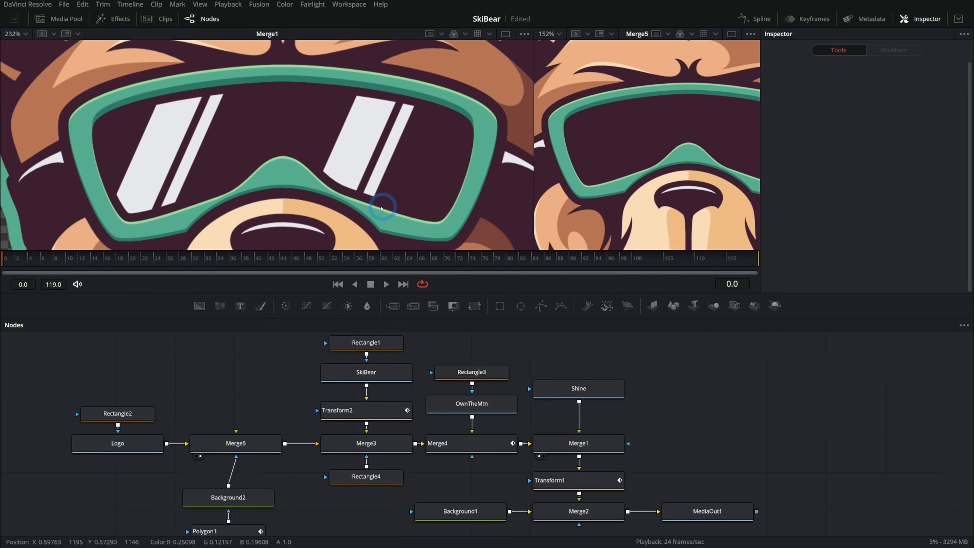
pyautogui.moveTo(198, 306); pyautogui.dragTo(239, 390)
pyautogui.moveTo(902, 172); pyautogui.dragTo(365, 130)
pyautogui.moveTo(412, 424); pyautogui.dragTo(411, 461)
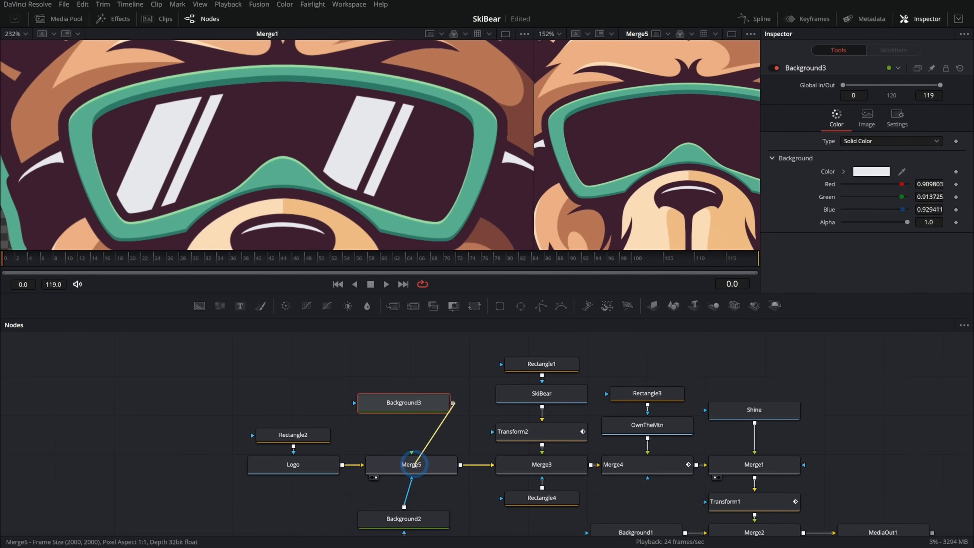
# - Mask Background3 with a rectangle about 0.041 wide, placed over the lens above the nose bridge and angled about -23.3 degrees
pyautogui.click(500, 306)
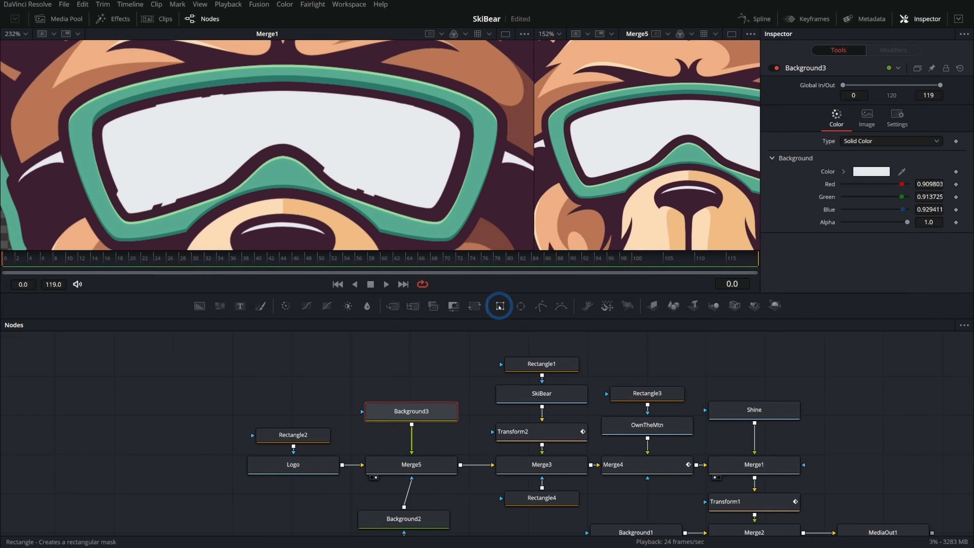
pyautogui.moveTo(500, 307); pyautogui.dragTo(413, 381)
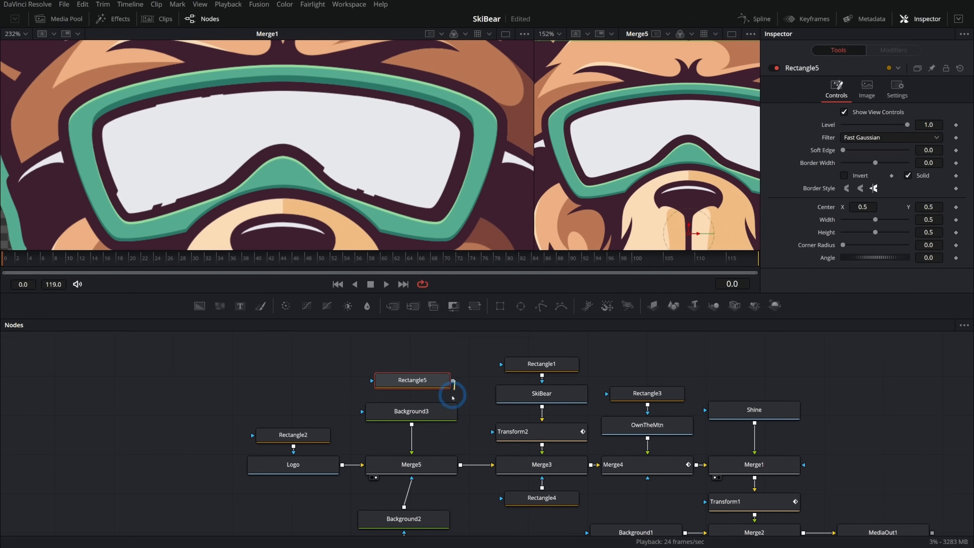
pyautogui.moveTo(453, 399); pyautogui.dragTo(412, 409)
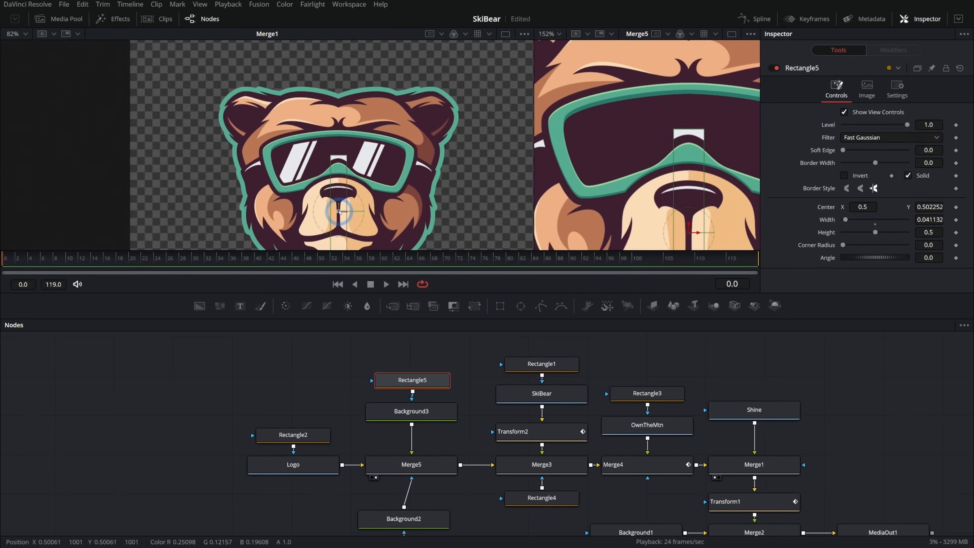
pyautogui.moveTo(344, 215); pyautogui.dragTo(332, 157)
pyautogui.scroll(3, 332, 157)
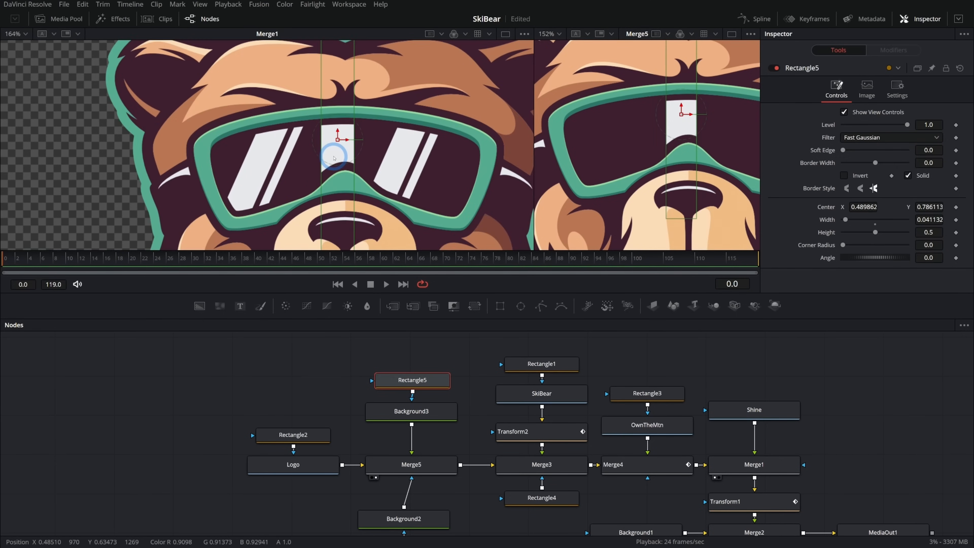
pyautogui.scroll(2, 334, 157)
pyautogui.moveTo(354, 116); pyautogui.dragTo(365, 123)
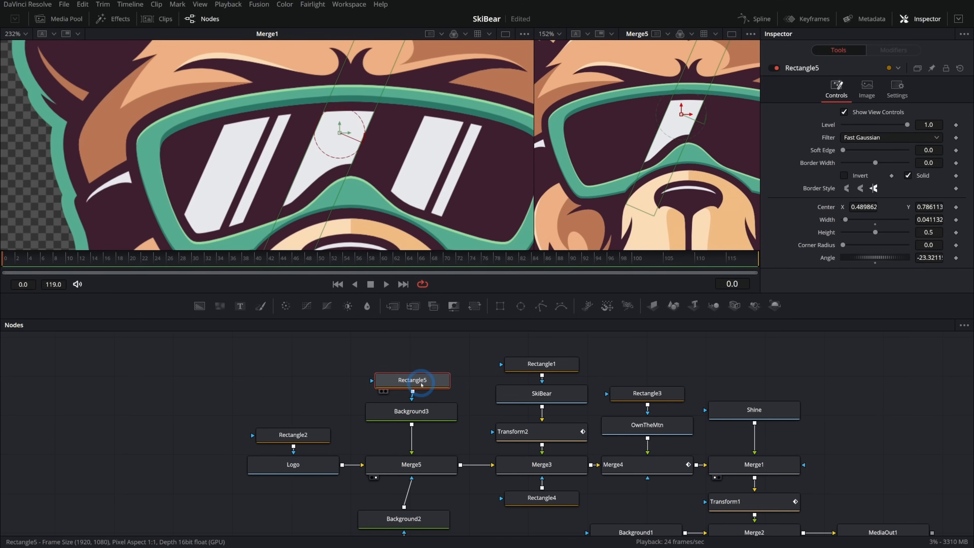
# - Duplicate Rectangle5, chain the copy above it, shift the copy to the right of the wide stripe and narrow it to about 0.011
pyautogui.hotkey('ctrl', 'c')
pyautogui.click(407, 347)
pyautogui.hotkey('ctrl', 'v')
pyautogui.moveTo(447, 357); pyautogui.dragTo(423, 396)
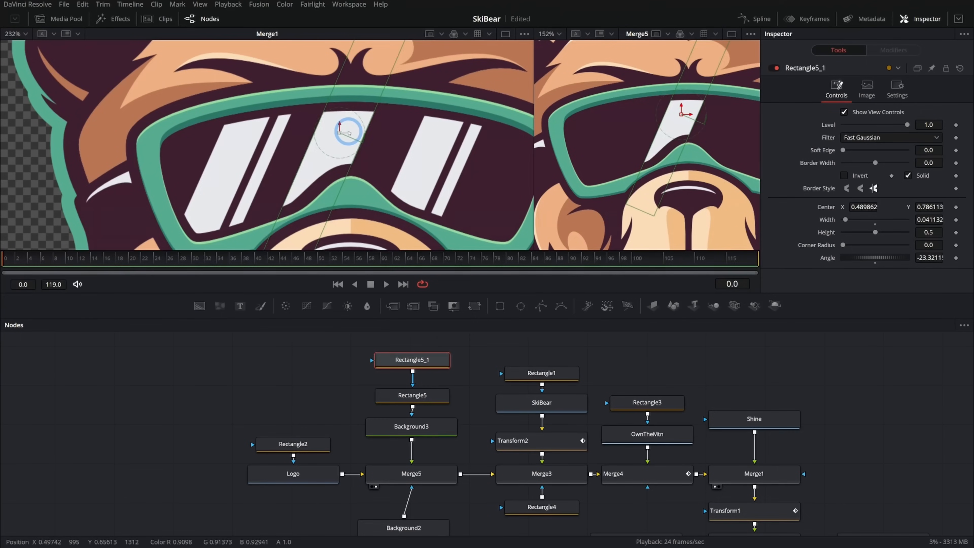
pyautogui.moveTo(347, 132); pyautogui.dragTo(381, 136)
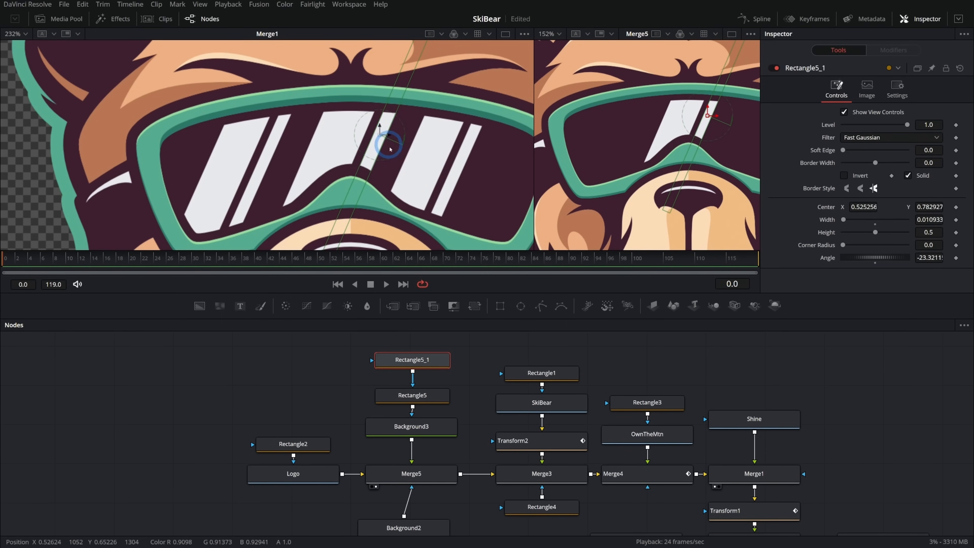
# - Move both rectangle masks together over the original left shine and narrow the wide stripe to about 0.037 to match
pyautogui.click(411, 472)
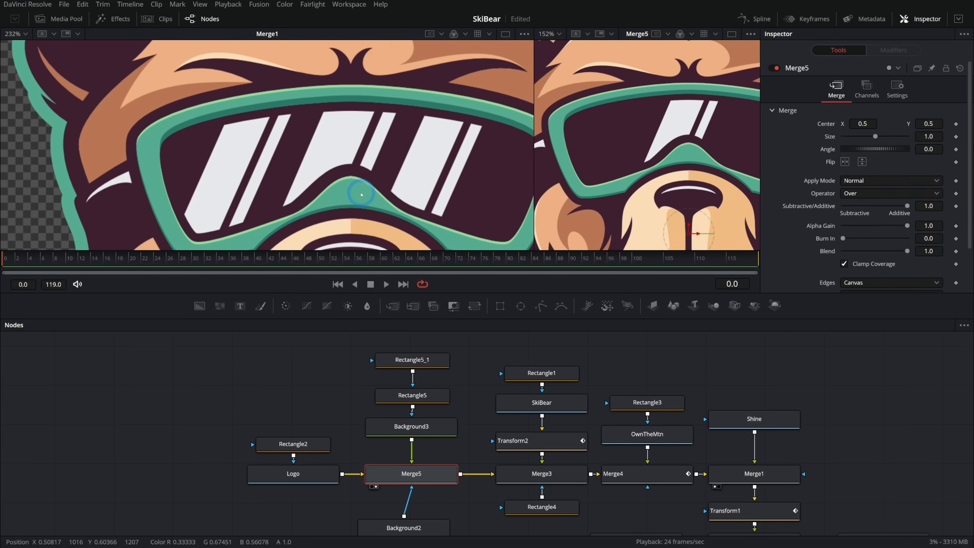
pyautogui.moveTo(362, 346); pyautogui.dragTo(430, 399)
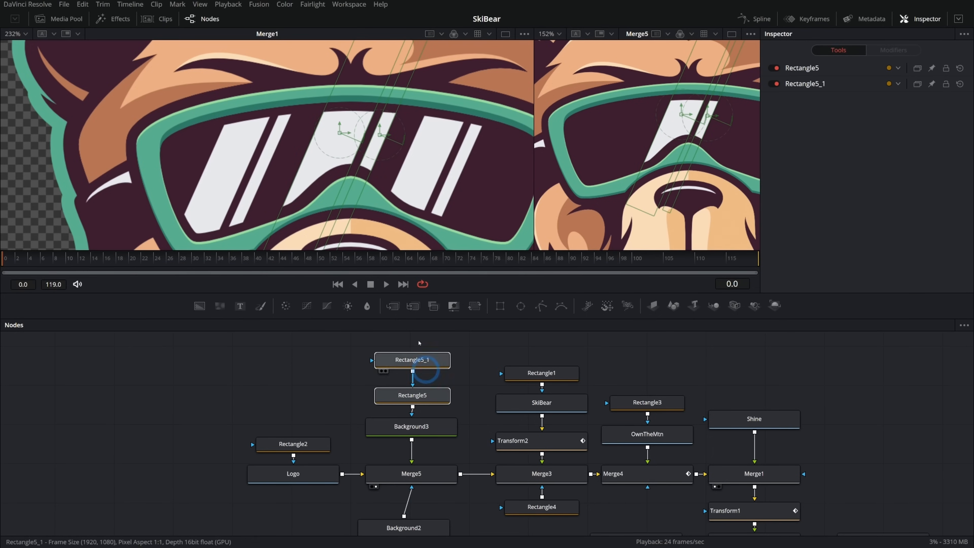
pyautogui.moveTo(347, 134); pyautogui.dragTo(253, 138)
pyautogui.click(384, 136)
pyautogui.moveTo(385, 136); pyautogui.dragTo(285, 145)
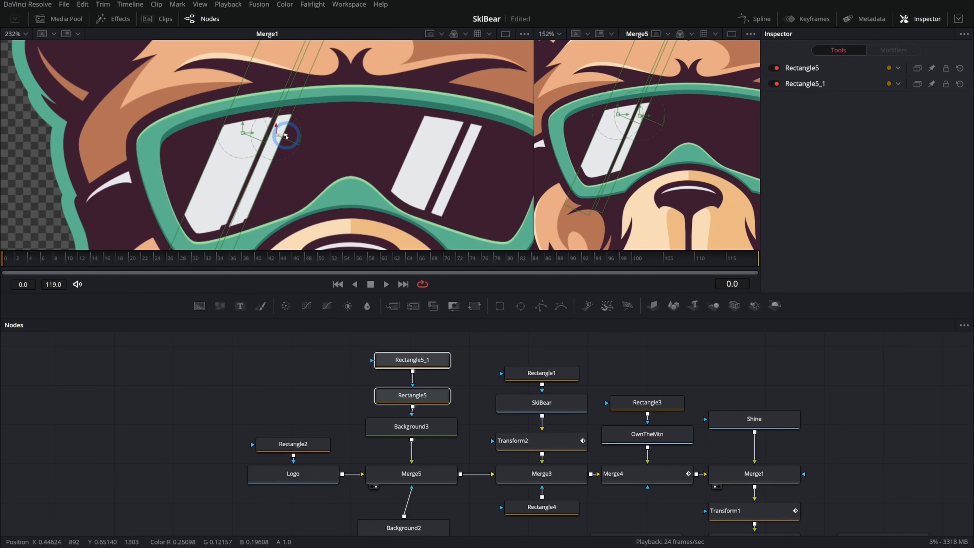
# - Rename Rectangle5_1 as Refskinny and Rectangle5 as RefWide
pyautogui.click(432, 389)
pyautogui.press('F2')
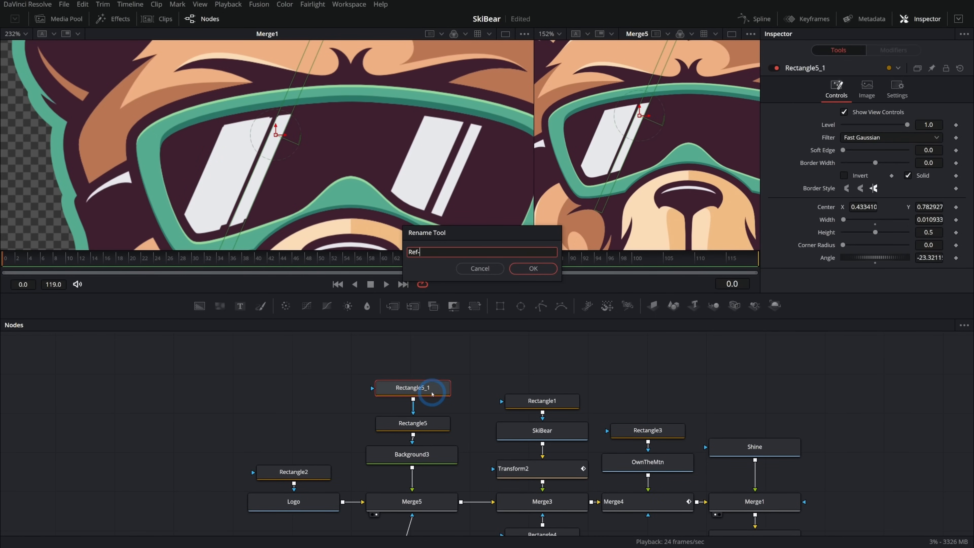
pyautogui.write('Ref-skinny')
pyautogui.press('Return')
pyautogui.click(433, 423)
pyautogui.press('F2')
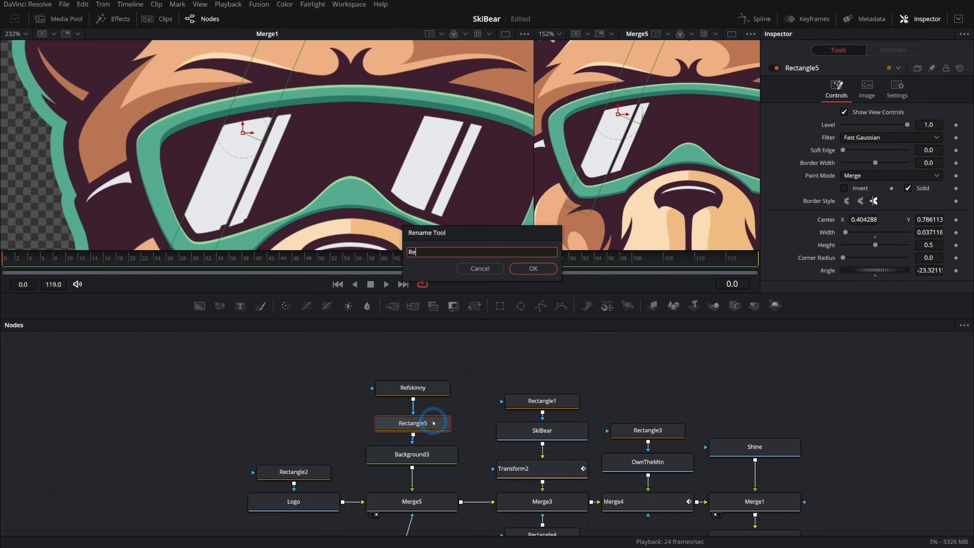
pyautogui.press('Return')
# - Duplicate Refskinny and RefWide together, chain the copies above the originals, and move both copied masks over the right-hand goggle shine
pyautogui.keyDown('ctrl'); pyautogui.click(441, 389); pyautogui.keyUp('ctrl')
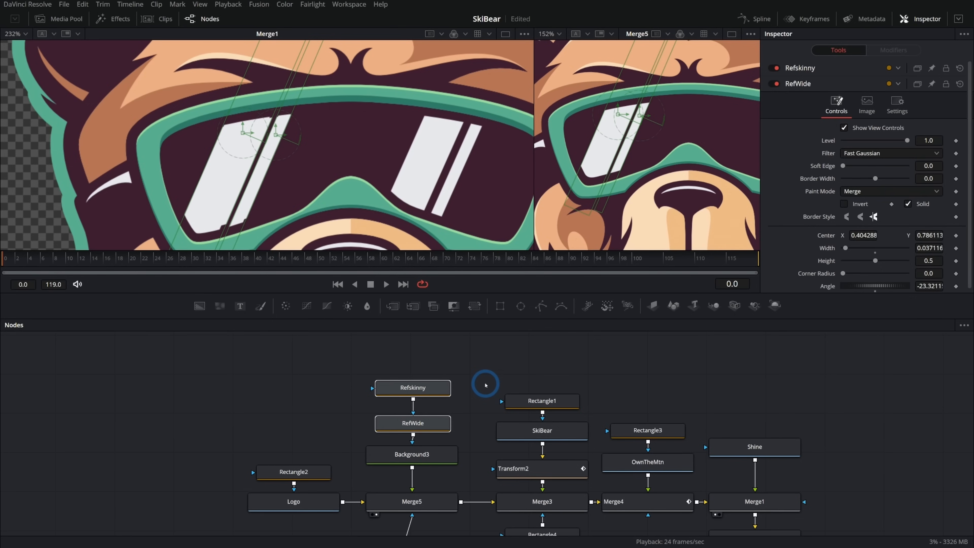
pyautogui.hotkey('ctrl', 'c')
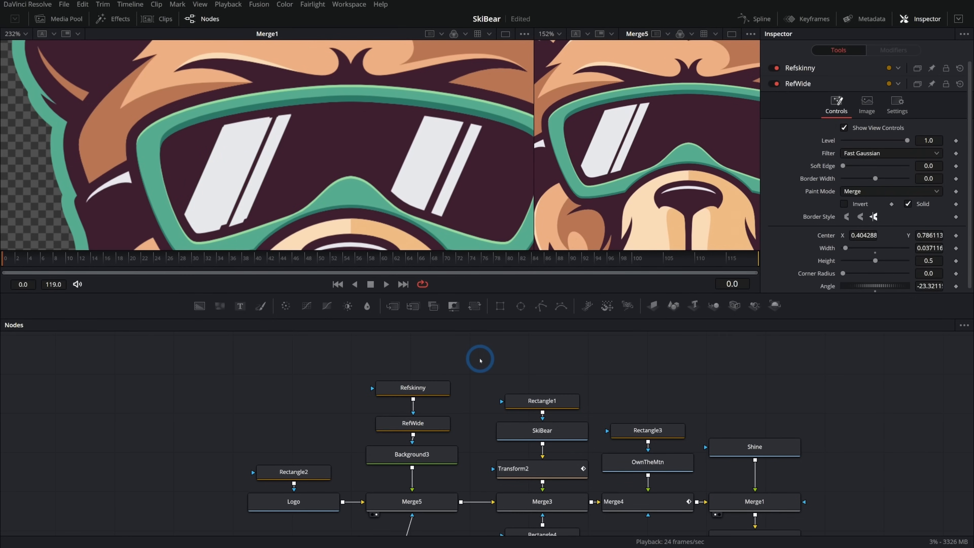
pyautogui.hotkey('ctrl', 'v')
pyautogui.moveTo(472, 415)
pyautogui.mouseDown()
pyautogui.moveTo(460, 436)
pyautogui.moveTo(459, 370)
pyautogui.moveTo(474, 409)
pyautogui.mouseUp()
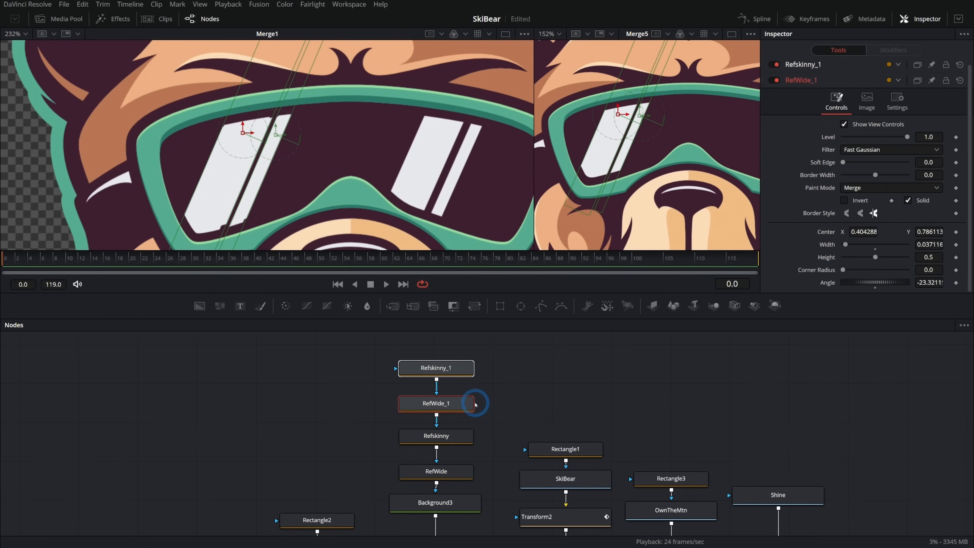
pyautogui.moveTo(281, 135); pyautogui.dragTo(483, 159)
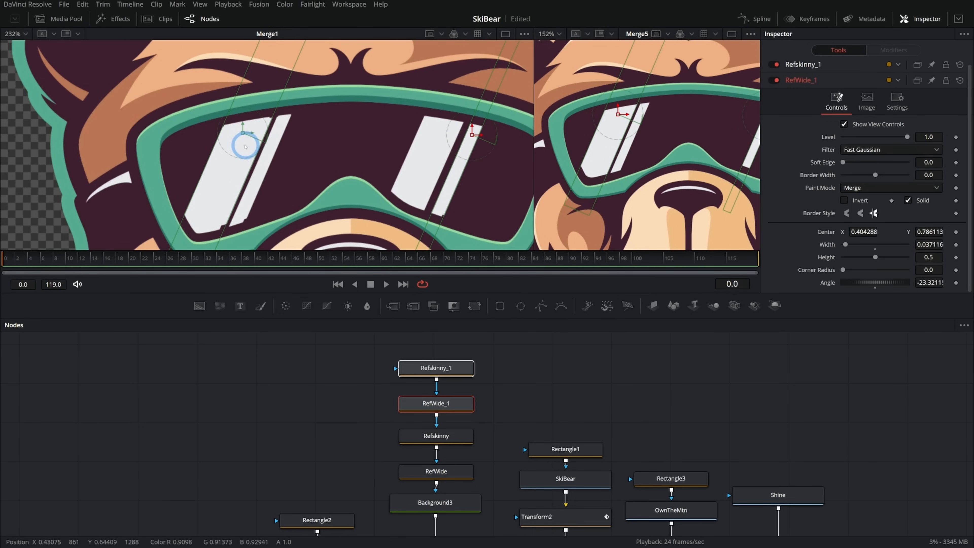
pyautogui.moveTo(252, 135); pyautogui.dragTo(444, 145)
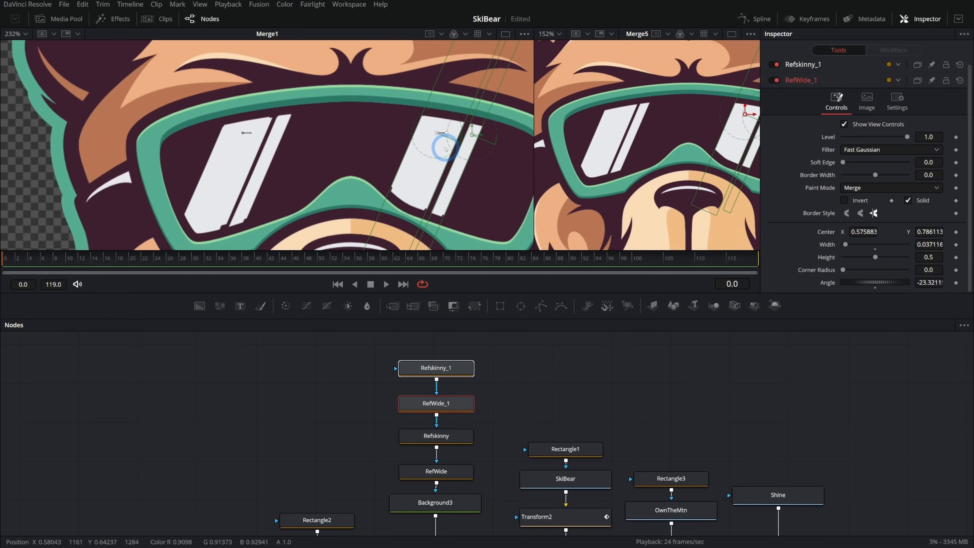
# - Disable Merge1 to hide the original shine, and nudge the Refskinny mask slightly right to Center X of about 0.435
pyautogui.click(645, 467)
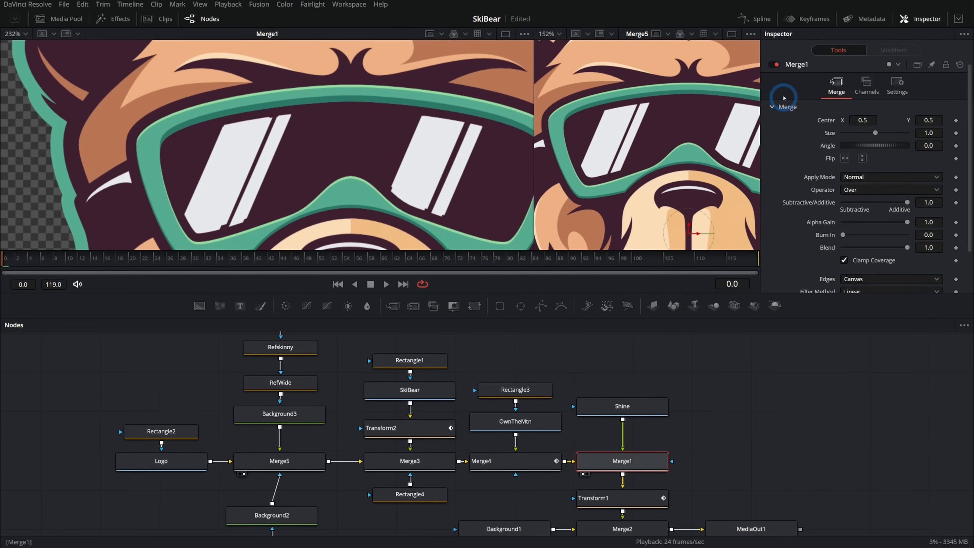
pyautogui.click(774, 65)
pyautogui.moveTo(356, 390); pyautogui.dragTo(357, 396)
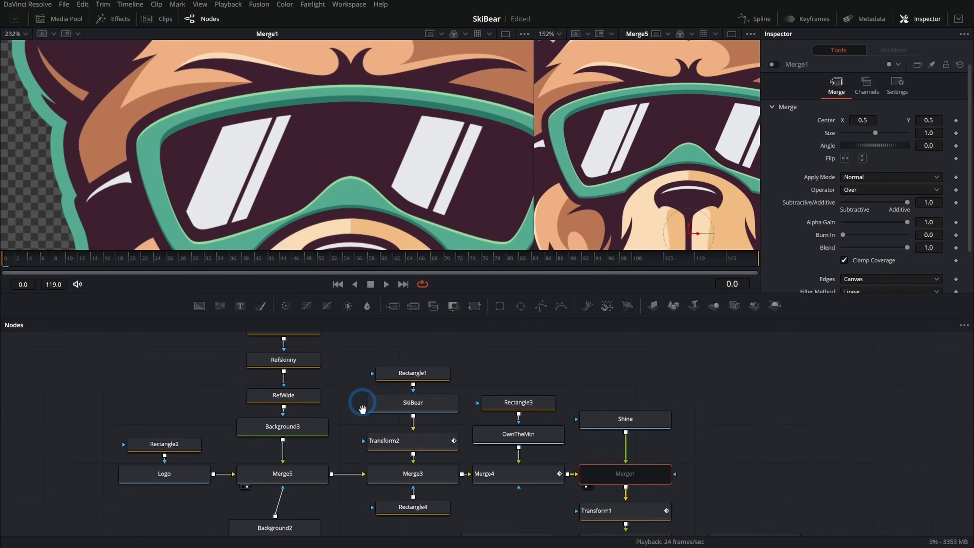
pyautogui.click(311, 426)
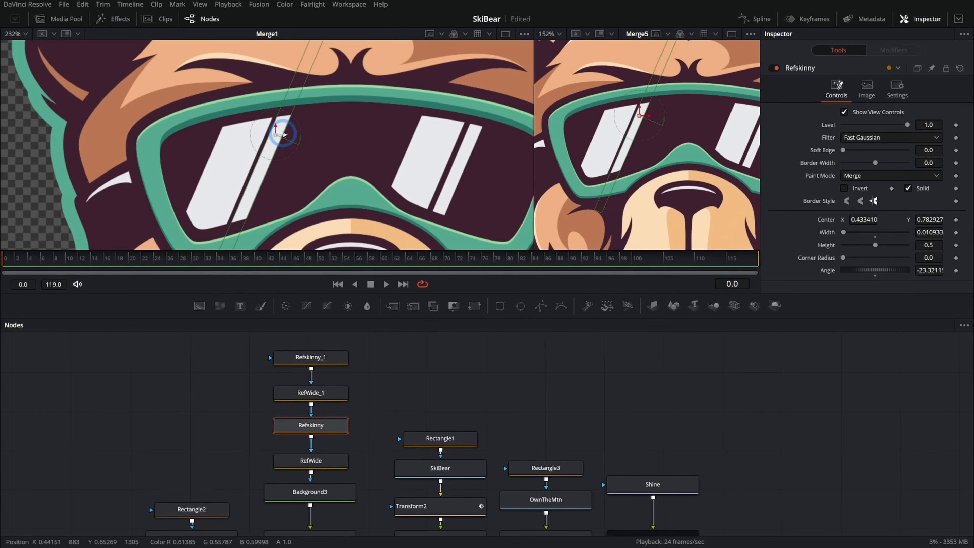
pyautogui.moveTo(286, 136); pyautogui.dragTo(287, 136)
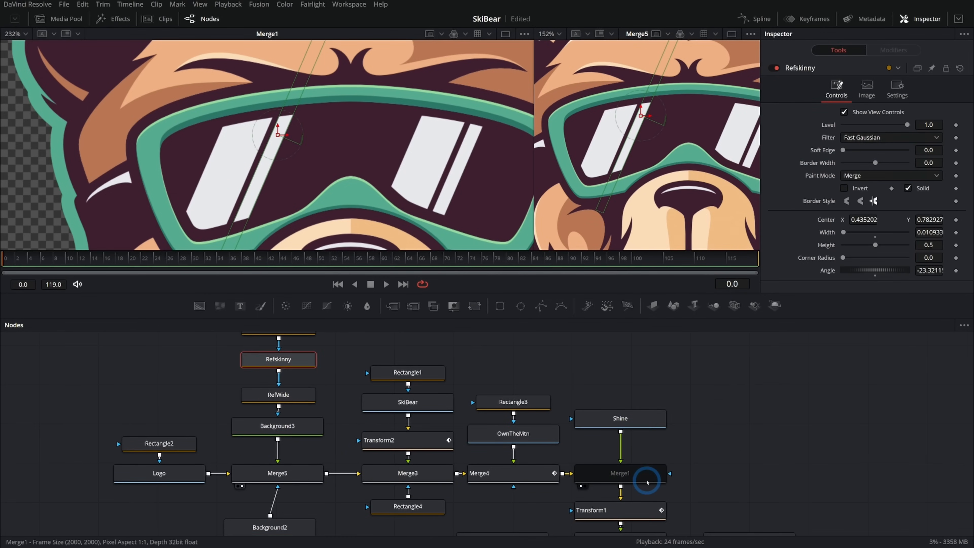
pyautogui.click(646, 469)
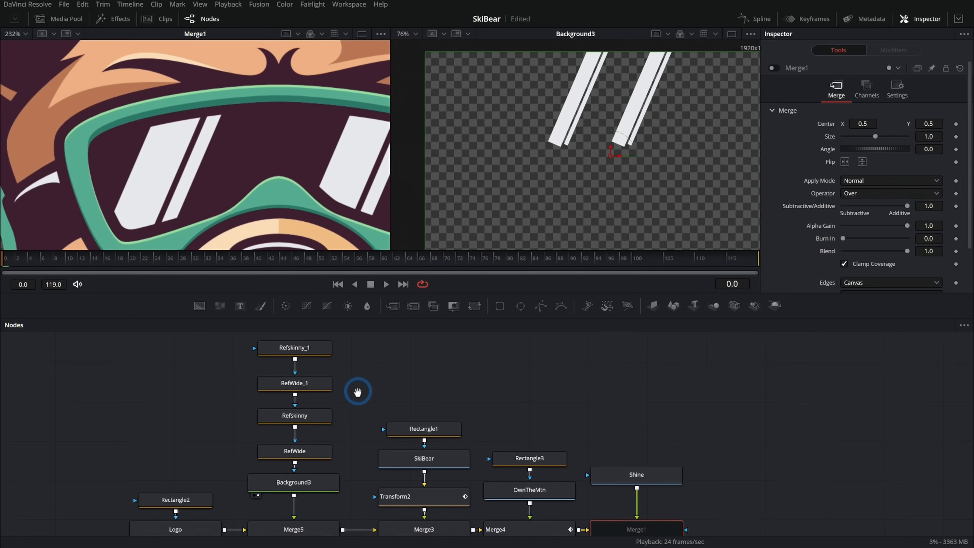
# - Set the Height of all four shine rectangle masks to 1.0
pyautogui.click(315, 392)
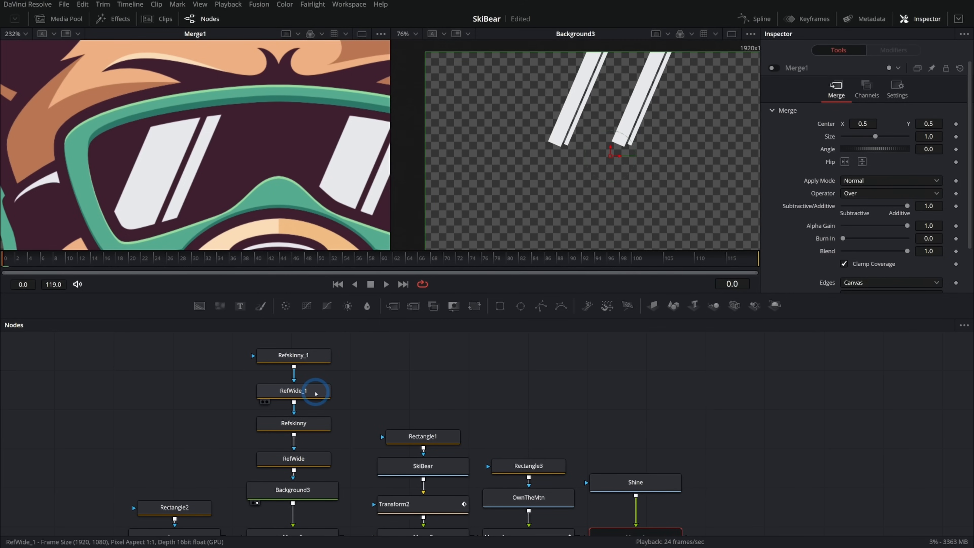
pyautogui.moveTo(879, 249); pyautogui.dragTo(908, 244)
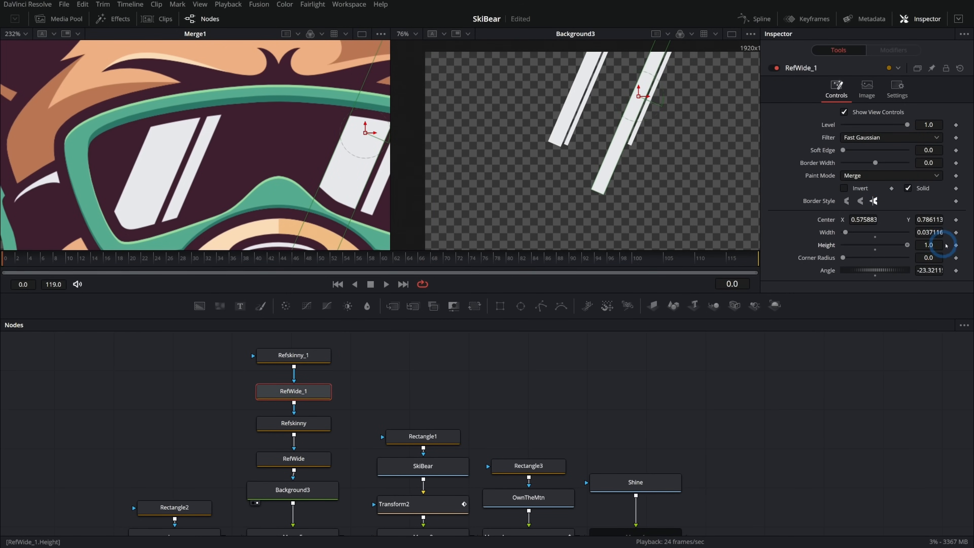
pyautogui.click(323, 353)
pyautogui.click(589, 102)
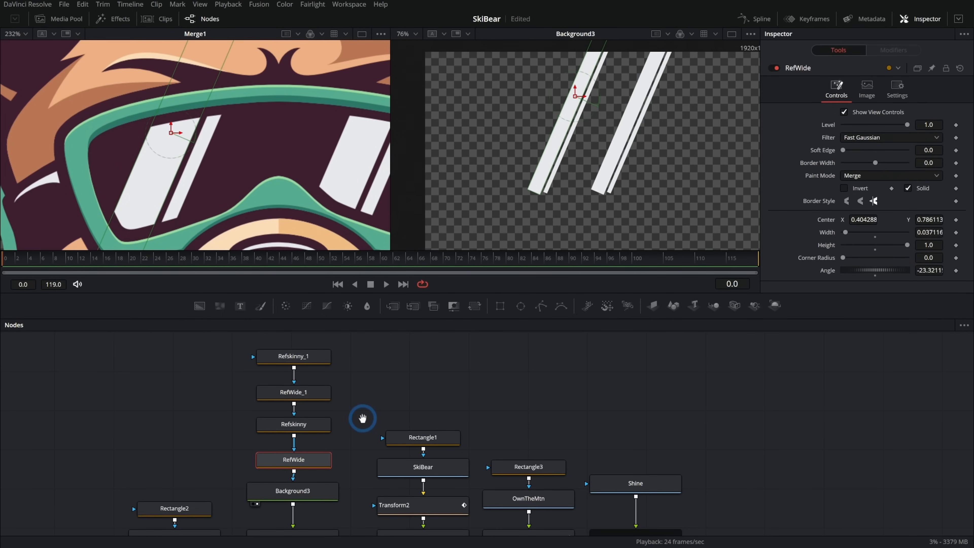
# - Examine the lens-shaped Background2 in one viewer and the Merge5 goggles result in the other
pyautogui.moveTo(362, 419); pyautogui.dragTo(354, 351)
pyautogui.moveTo(334, 445); pyautogui.dragTo(339, 407)
pyautogui.moveTo(307, 485); pyautogui.dragTo(300, 158)
pyautogui.press('-')
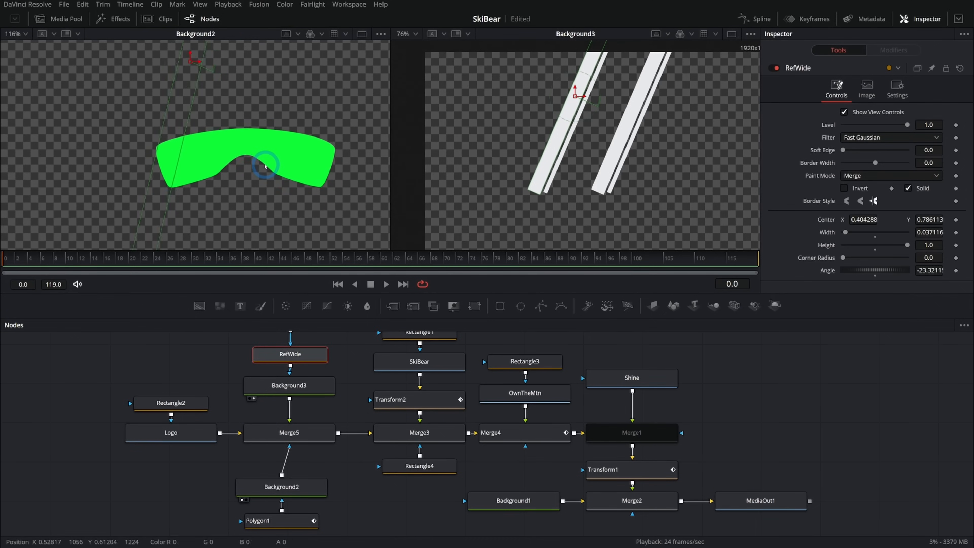
pyautogui.scroll(-3, 266, 165)
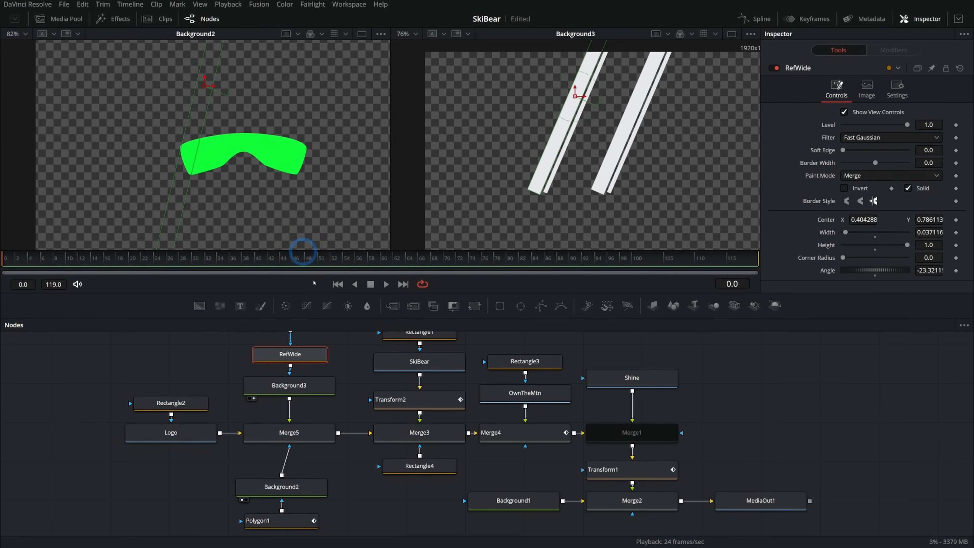
pyautogui.click(313, 431)
pyautogui.moveTo(322, 433); pyautogui.dragTo(591, 154)
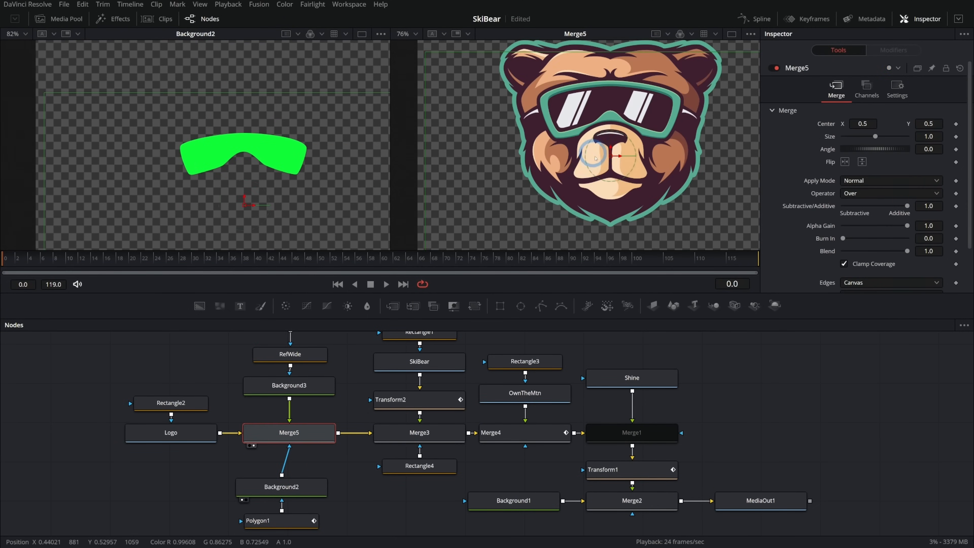
pyautogui.moveTo(373, 443); pyautogui.dragTo(398, 490)
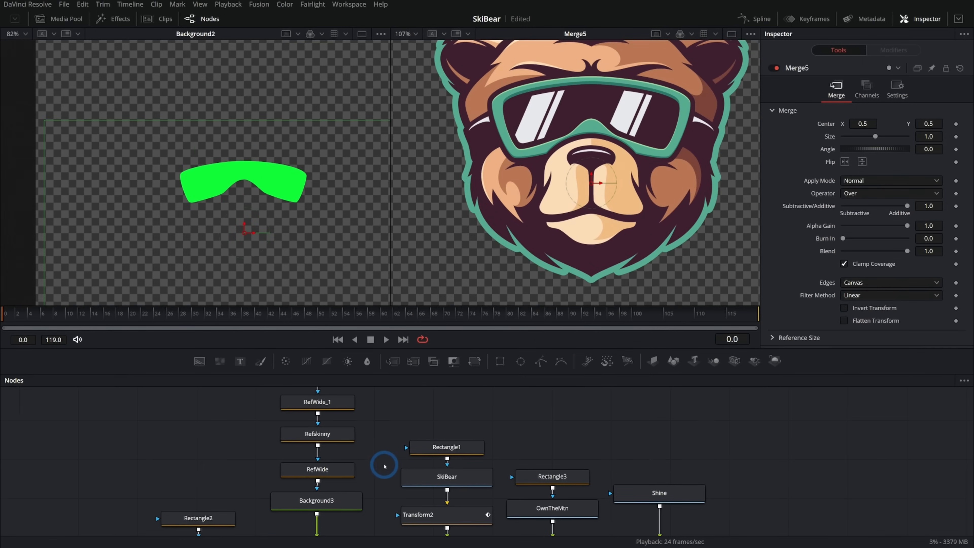
# - Insert a Transform between Background3 and Merge5, and shift its Center X to about 0.48 to slide the shine
pyautogui.scroll(-2, 398, 487)
pyautogui.moveTo(389, 409)
pyautogui.mouseDown()
pyautogui.moveTo(349, 514)
pyautogui.moveTo(376, 406)
pyautogui.mouseUp()
pyautogui.moveTo(478, 364); pyautogui.dragTo(361, 449)
pyautogui.moveTo(858, 121); pyautogui.dragTo(850, 150)
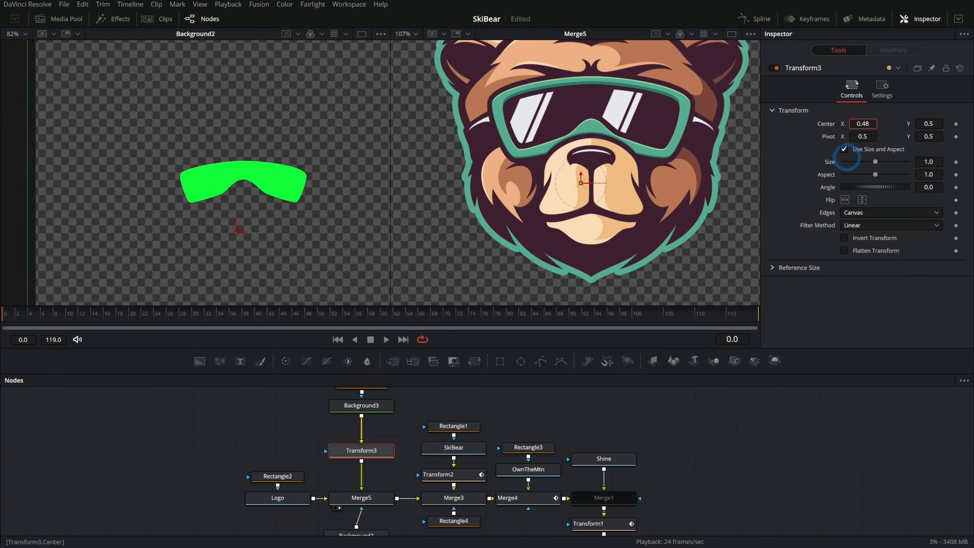
# - Keyframe Transform3's Center X at 0.511 on frame 30 and further left on frame 0, and preview the shine's movement
pyautogui.scroll(3, 674, 149)
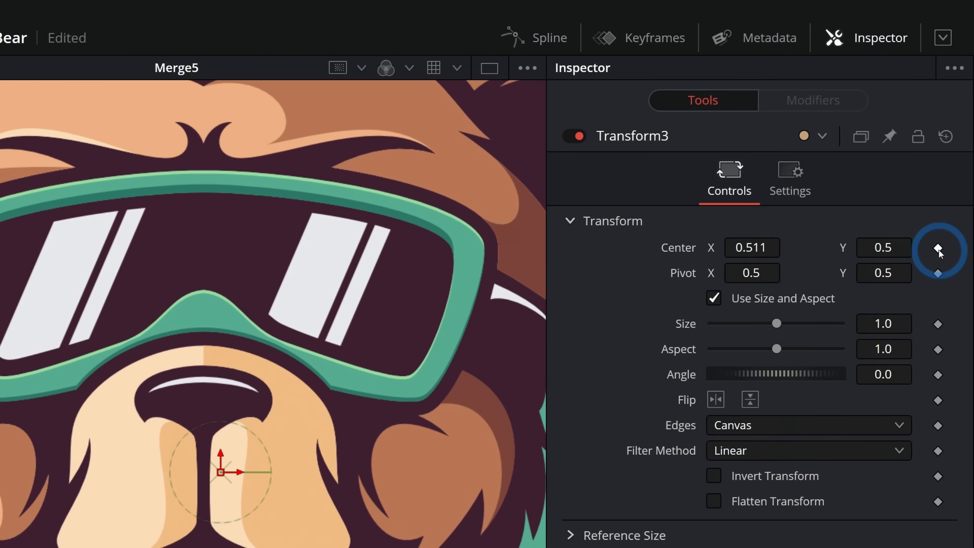
pyautogui.click(956, 124)
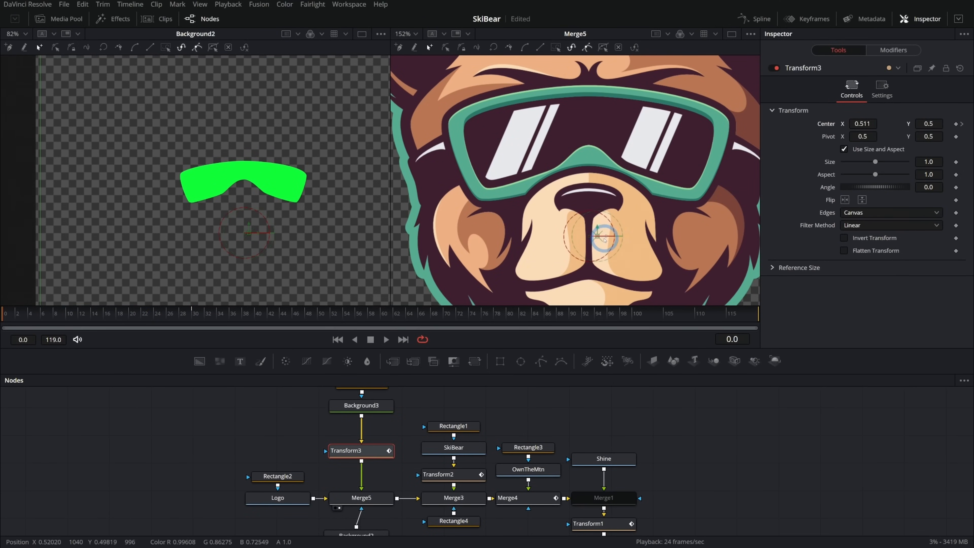
pyautogui.moveTo(868, 124); pyautogui.dragTo(836, 124)
pyautogui.click(386, 340)
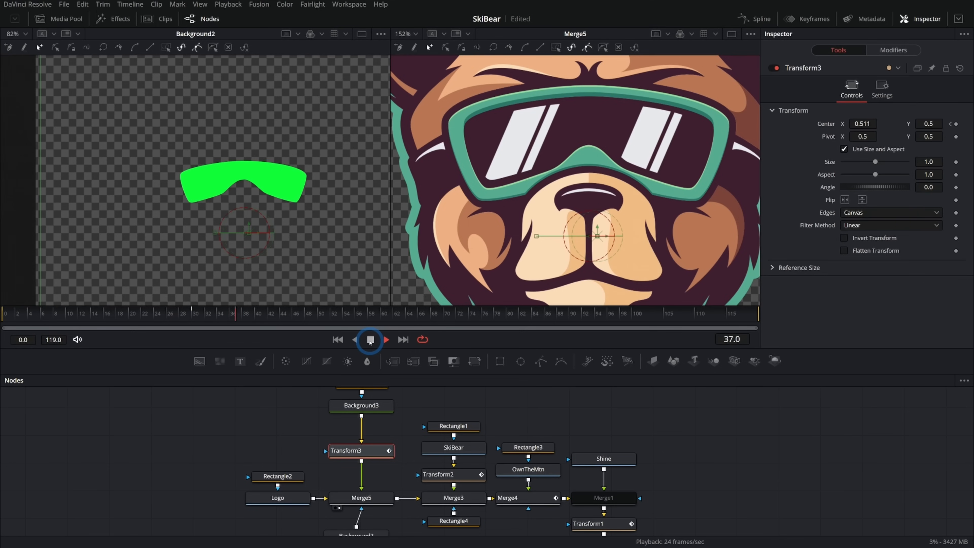
pyautogui.click(370, 340)
# - Ease Transform3's Displacement curve into its frame 30 keyframe in the spline editor and play back the slowed shine
pyautogui.click(634, 148)
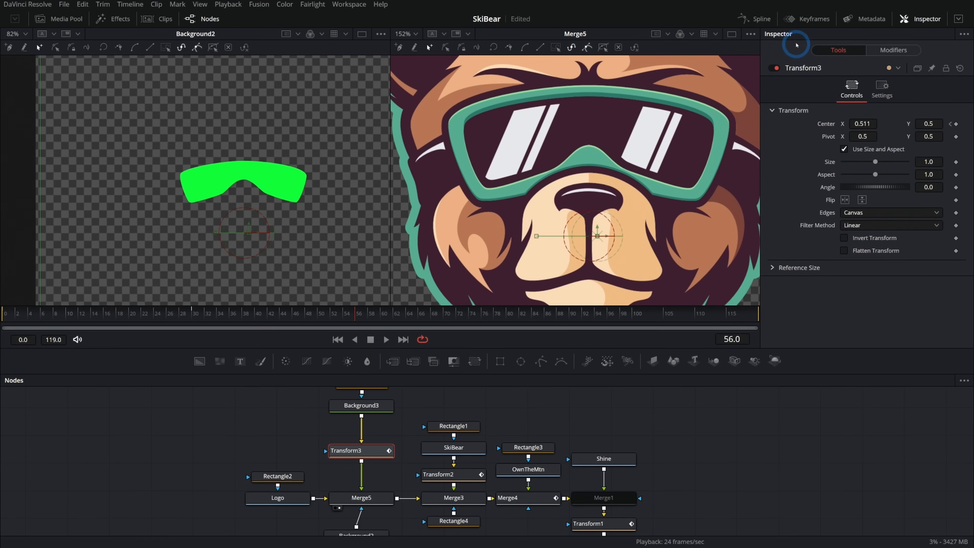
pyautogui.click(763, 20)
pyautogui.click(553, 430)
pyautogui.click(868, 439)
pyautogui.moveTo(952, 434); pyautogui.dragTo(728, 410)
pyautogui.click(387, 339)
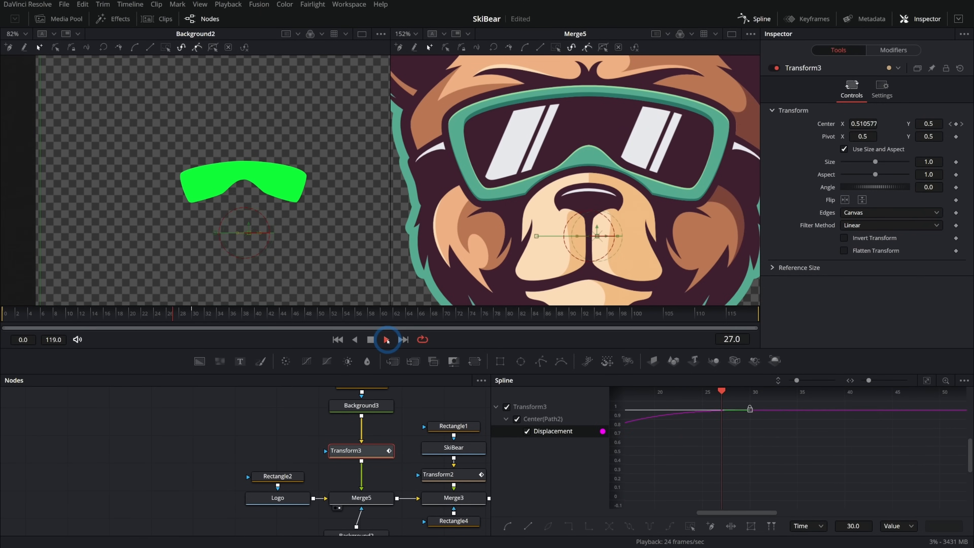
pyautogui.click(370, 339)
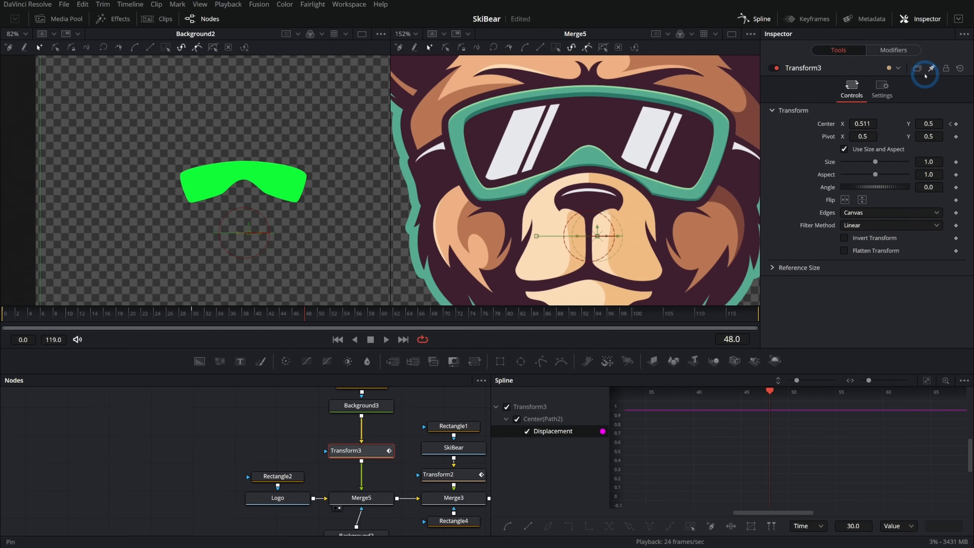
# - Close the spline editor, show MediaOut1 in a single viewer, and play the full logo animation from the start
pyautogui.click(754, 19)
pyautogui.moveTo(844, 526); pyautogui.dragTo(732, 501)
pyautogui.moveTo(590, 489); pyautogui.dragTo(637, 292)
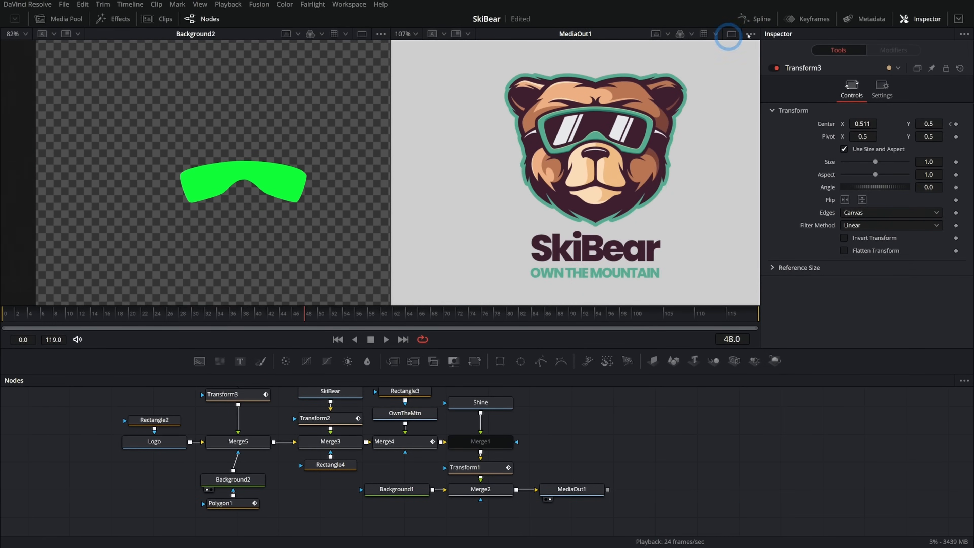
pyautogui.click(732, 34)
pyautogui.click(386, 340)
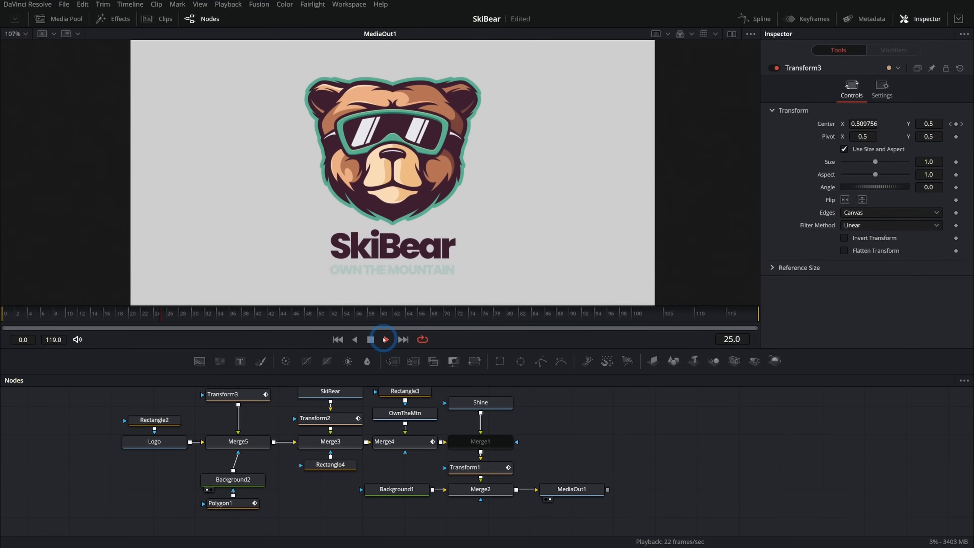
pyautogui.click(337, 339)
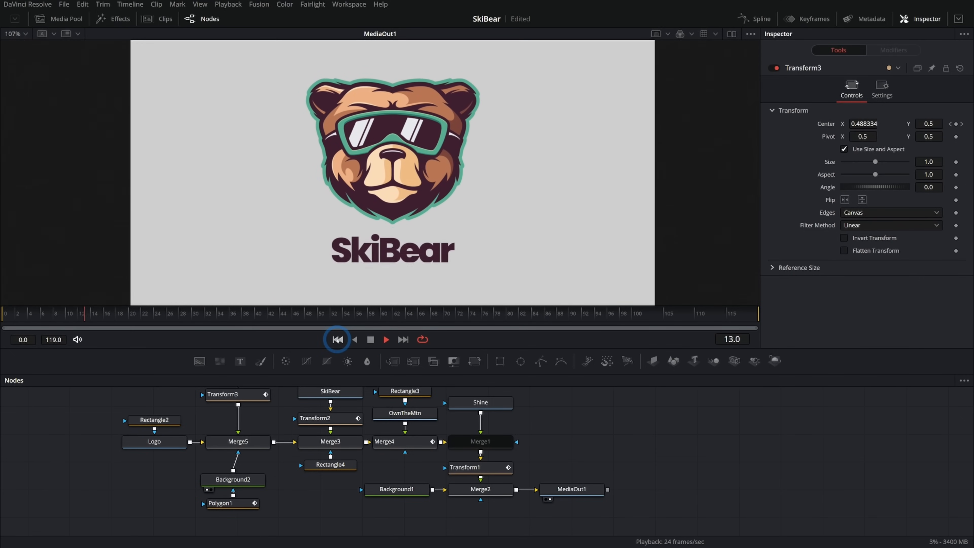
pyautogui.click(338, 339)
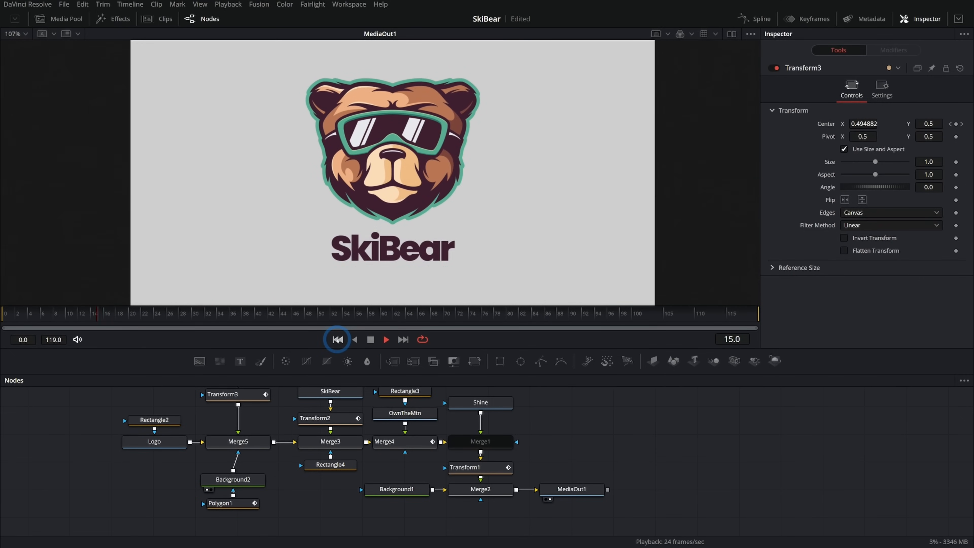
pyautogui.click(338, 339)
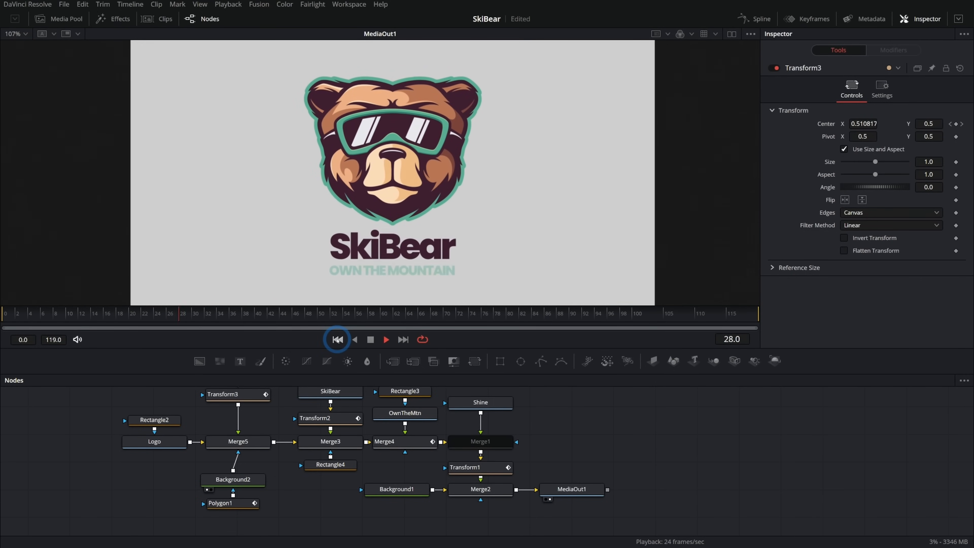
pyautogui.click(370, 340)
pyautogui.moveTo(404, 314); pyautogui.dragTo(307, 312)
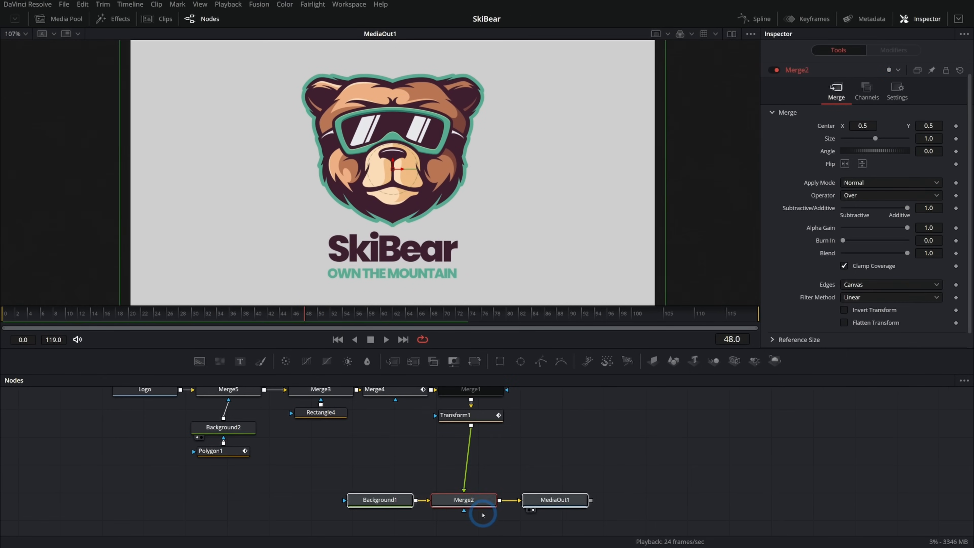
# - Align Merge2 beneath Transform1 together with Background1 and MediaOut1, and move MediaOut1 further right to make room
pyautogui.moveTo(465, 501); pyautogui.dragTo(473, 501)
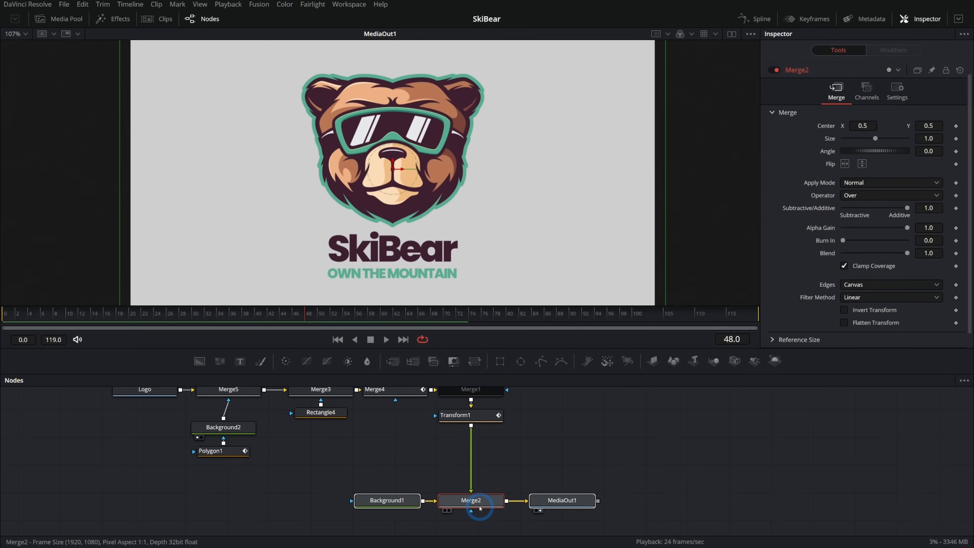
pyautogui.click(577, 447)
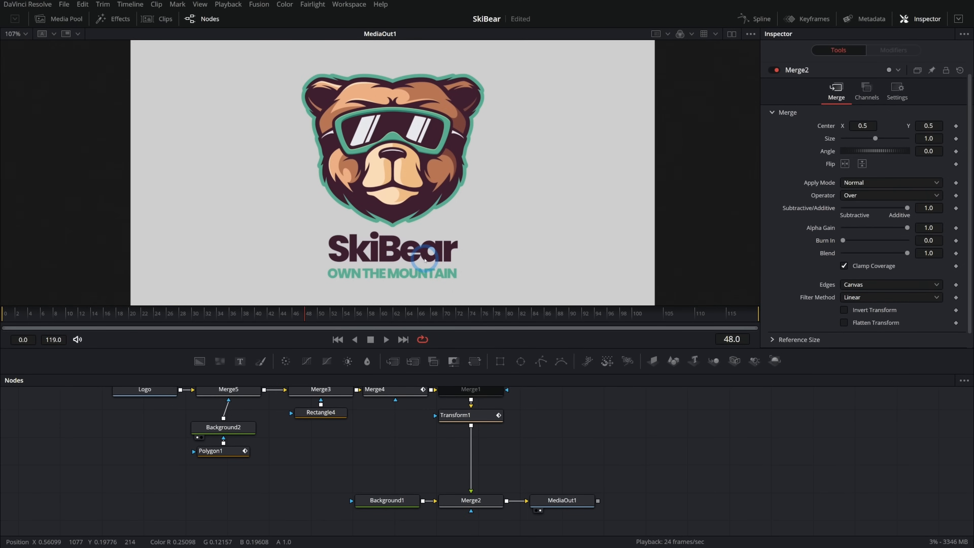
pyautogui.moveTo(568, 501); pyautogui.dragTo(730, 503)
# - Add a FastNoise node and merge it over the Merge2 output
pyautogui.click(224, 364)
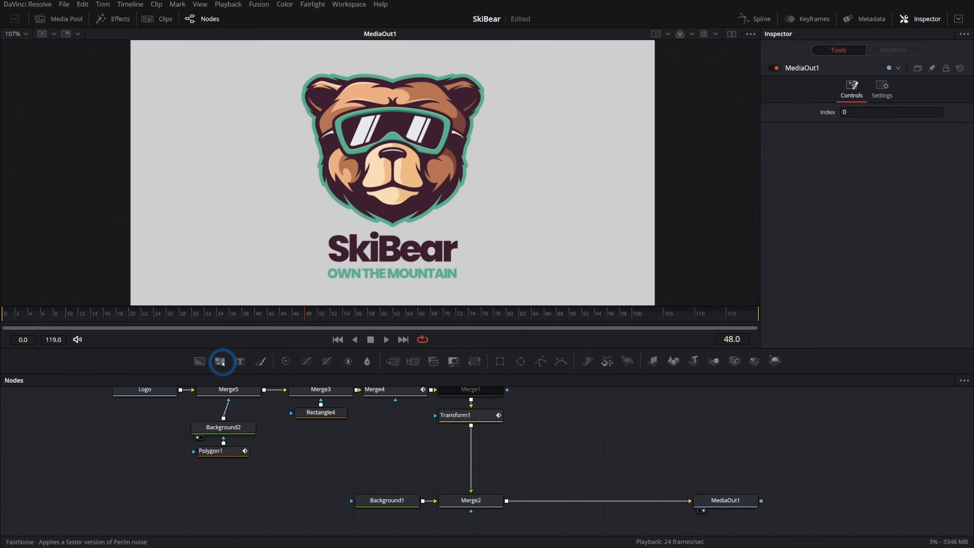
pyautogui.moveTo(223, 363); pyautogui.dragTo(622, 432)
pyautogui.moveTo(529, 511); pyautogui.dragTo(506, 501)
# - Show FastNoise1 beside the final output in a dual viewer and set its Detail to 10.0 and Scale to 4.09
pyautogui.click(415, 169)
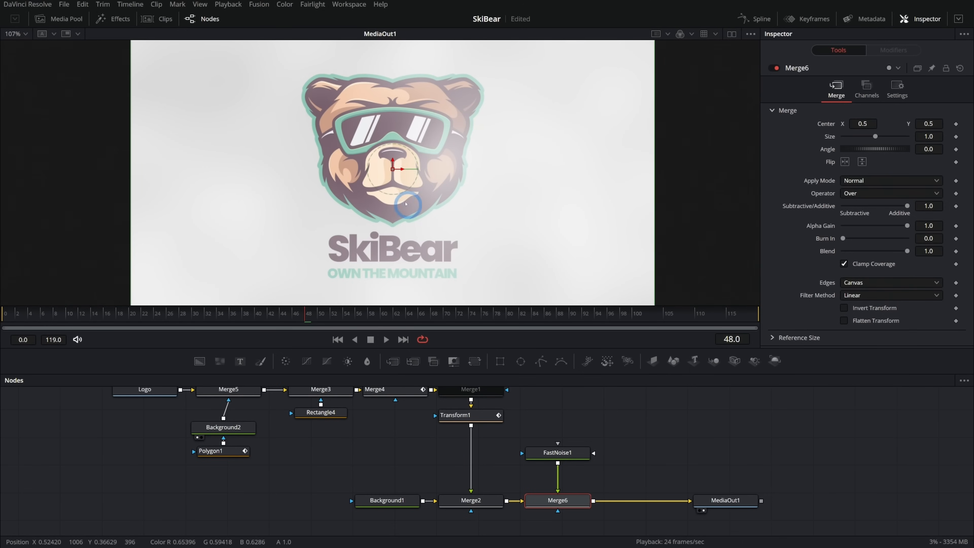
pyautogui.click(558, 452)
pyautogui.click(736, 33)
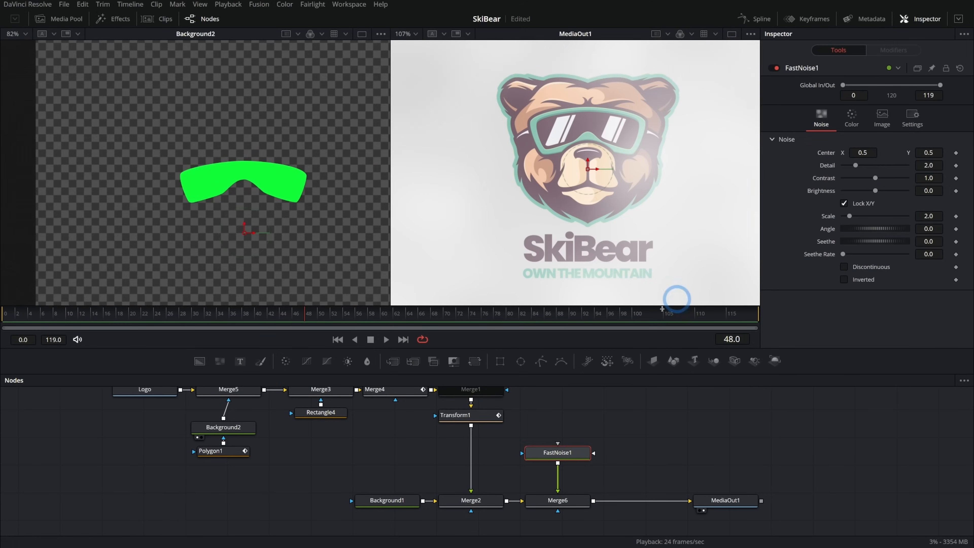
pyautogui.click(532, 462)
pyautogui.moveTo(317, 218); pyautogui.dragTo(276, 160)
pyautogui.moveTo(869, 170); pyautogui.dragTo(921, 166)
pyautogui.moveTo(850, 216); pyautogui.dragTo(828, 229)
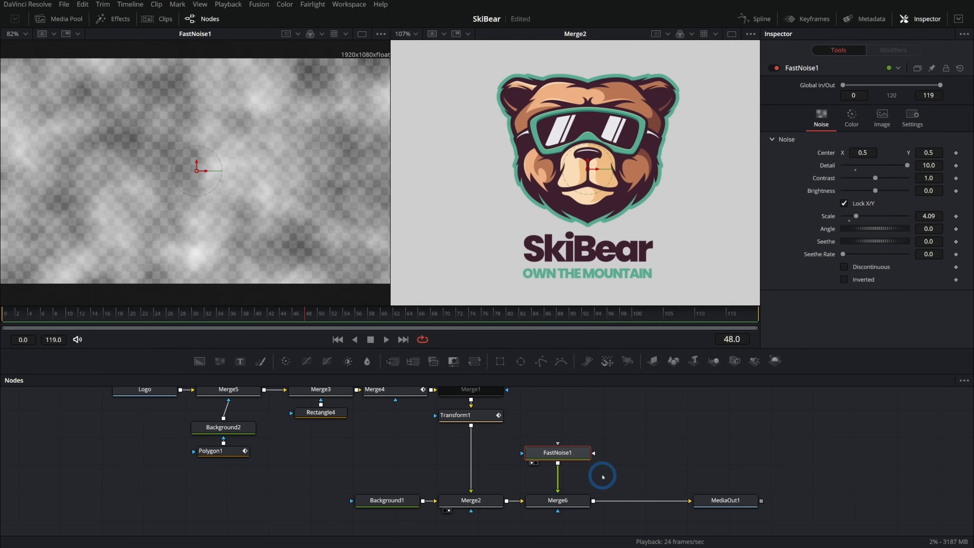
# - Sample the composition's light grey background as FastNoise1's Color 2 and compare the overlay with the node disabled and enabled
pyautogui.click(853, 205)
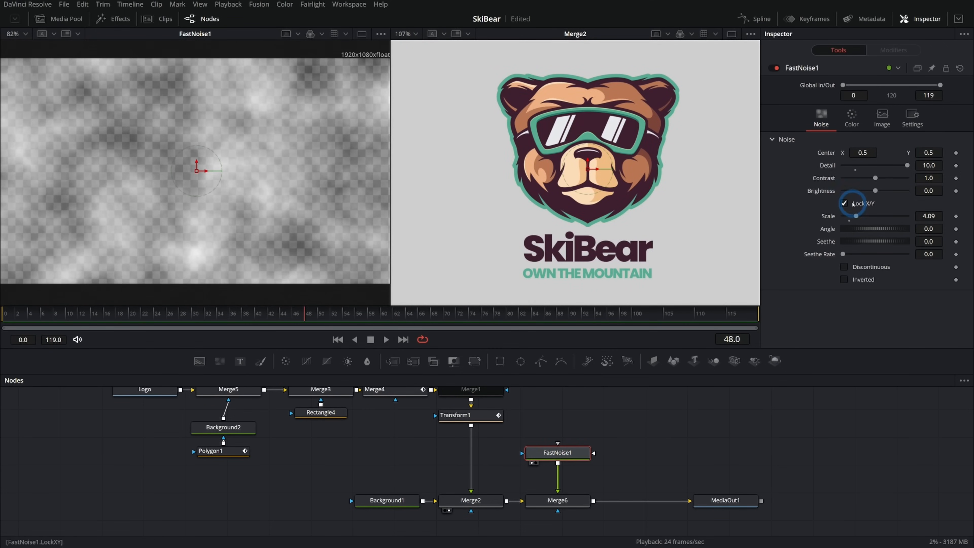
pyautogui.click(852, 120)
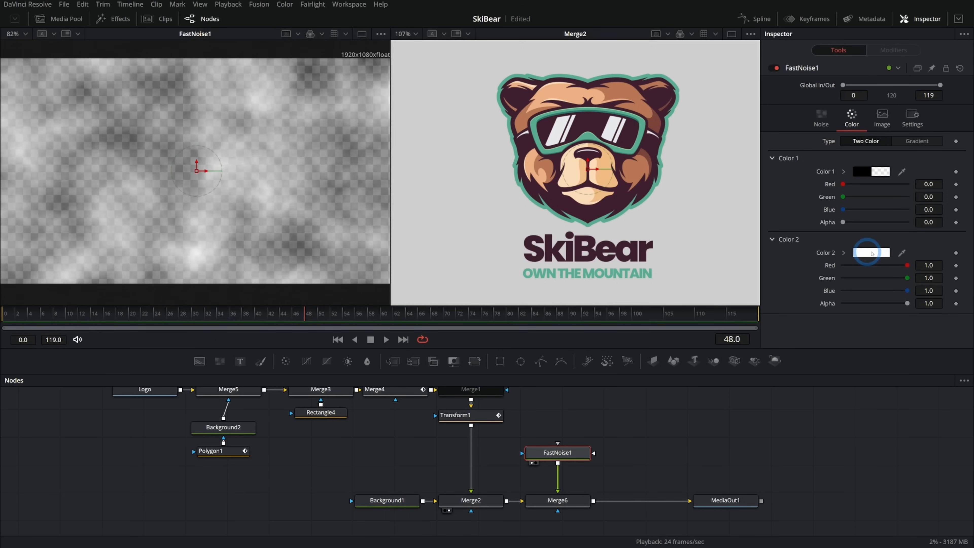
pyautogui.moveTo(902, 252); pyautogui.dragTo(717, 223)
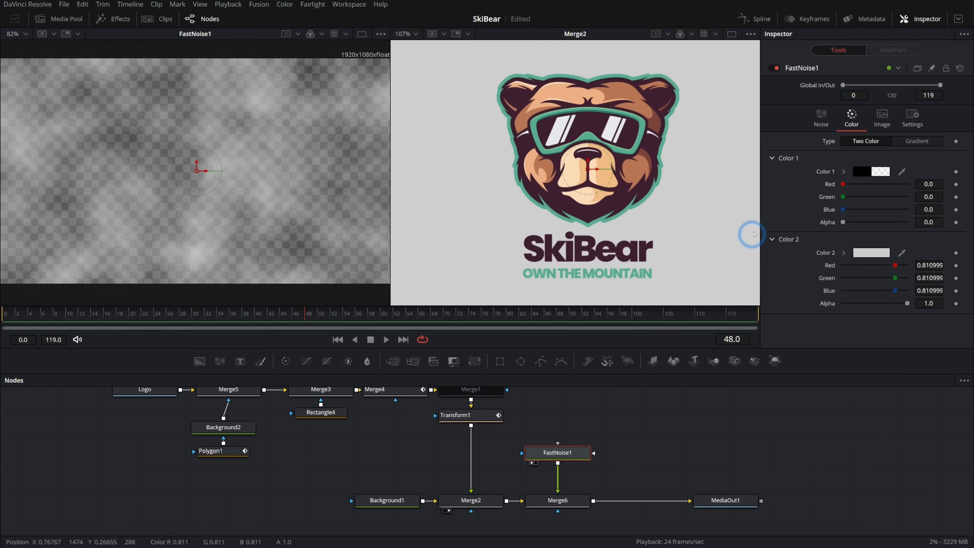
pyautogui.click(774, 68)
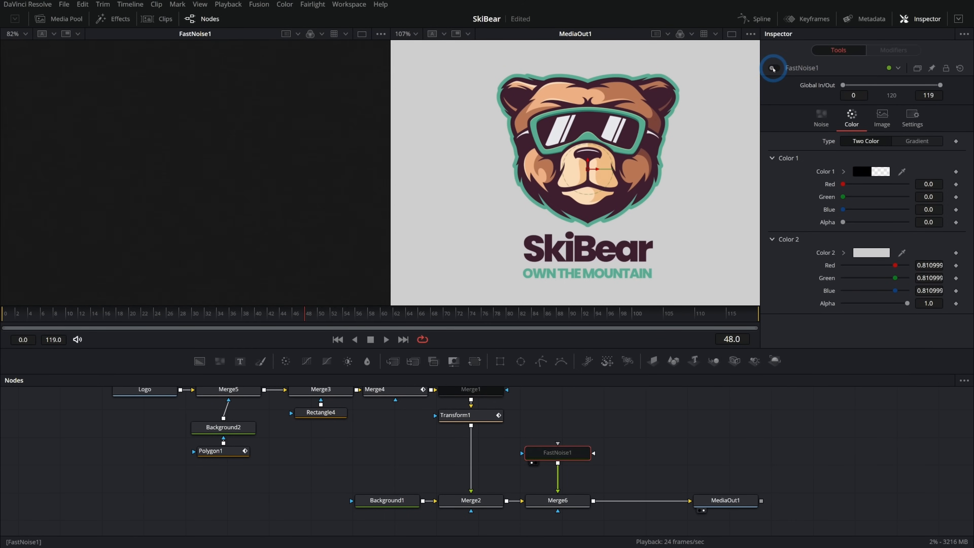
pyautogui.click(774, 68)
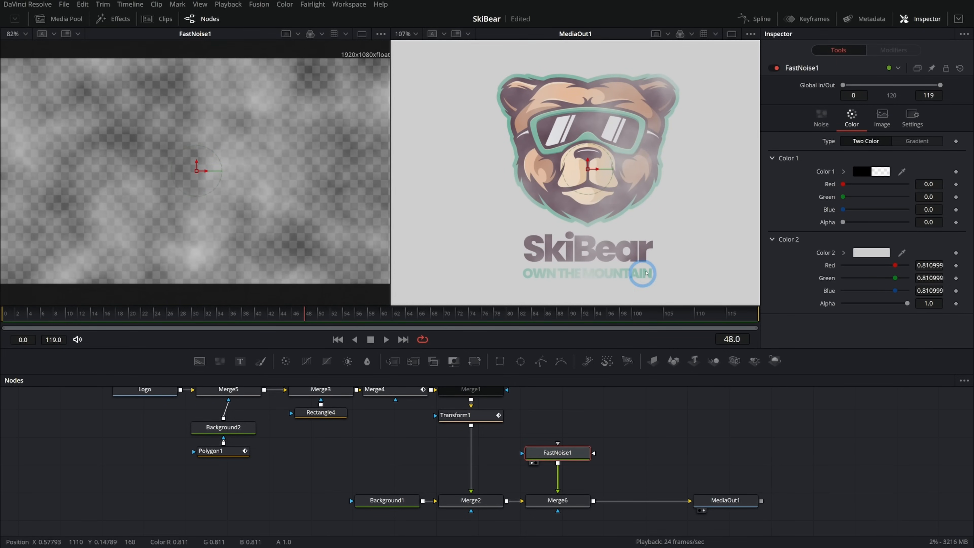
# - Set FastNoise1's Seethe to 0.319 and Seethe Rate to 0.063, and play the evolving noise from the start
pyautogui.click(146, 315)
pyautogui.click(570, 454)
pyautogui.click(813, 301)
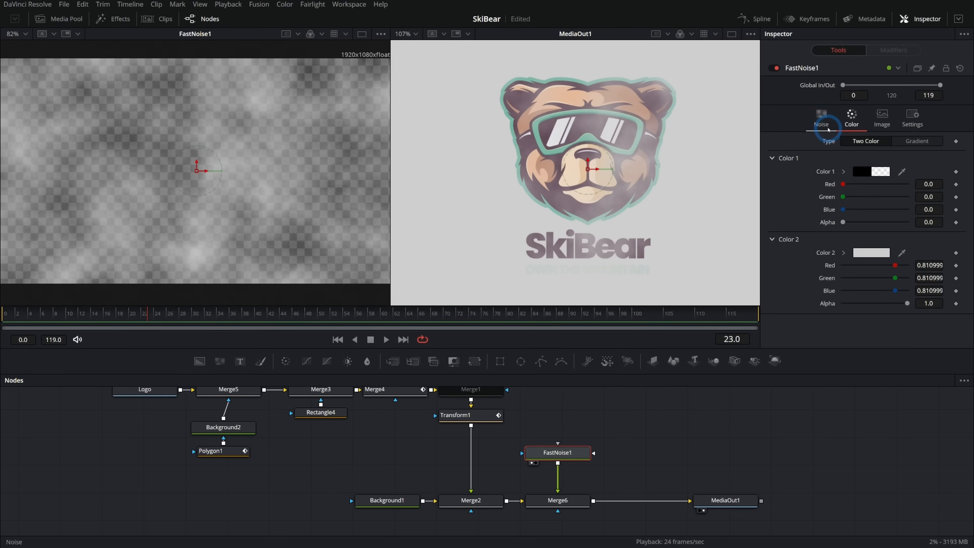
pyautogui.click(824, 122)
pyautogui.moveTo(846, 241); pyautogui.dragTo(872, 244)
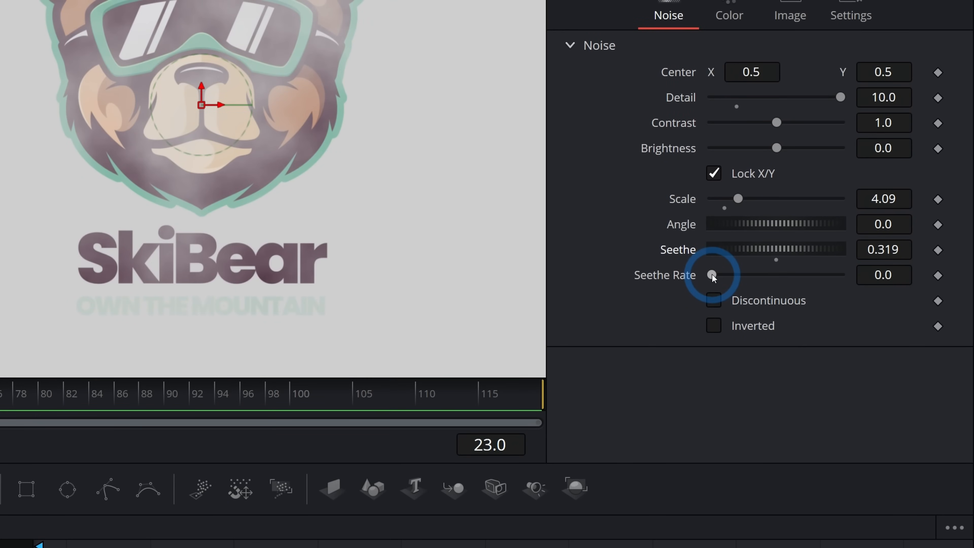
pyautogui.moveTo(843, 254); pyautogui.dragTo(844, 256)
pyautogui.moveTo(716, 275); pyautogui.dragTo(720, 276)
pyautogui.click(342, 340)
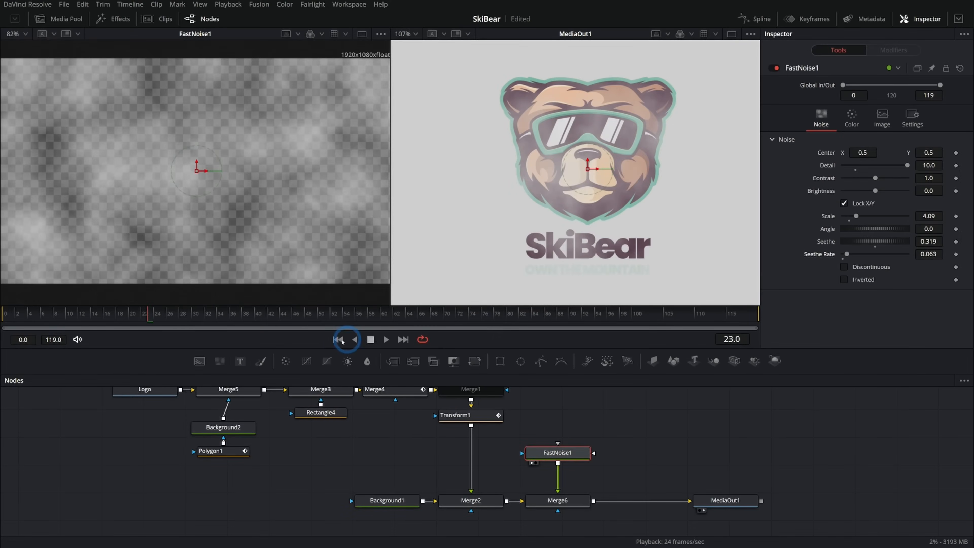
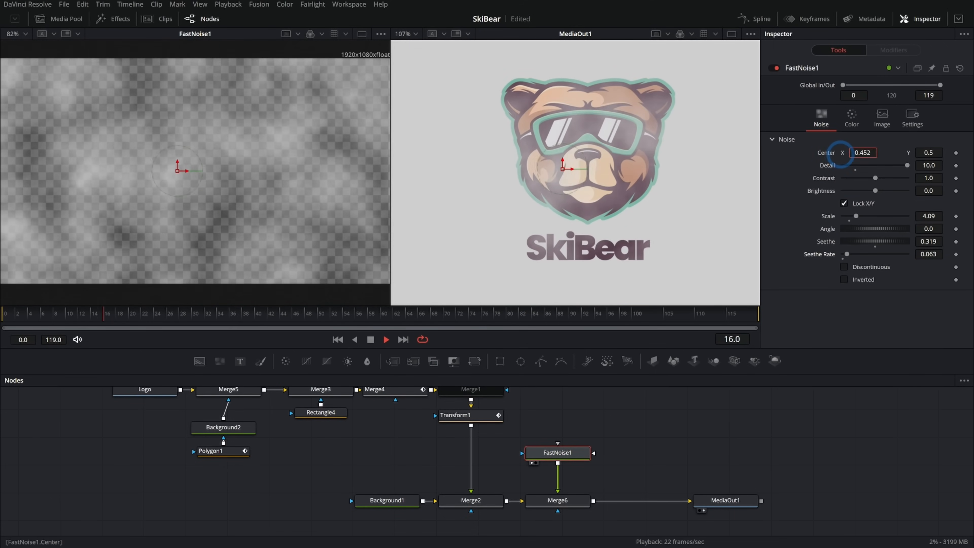
# - Try animating FastNoise1's Center X with keyframes from 0.653 at frame 0 to a higher value at frame 119, and reset Center
pyautogui.moveTo(804, 156); pyautogui.dragTo(392, 182)
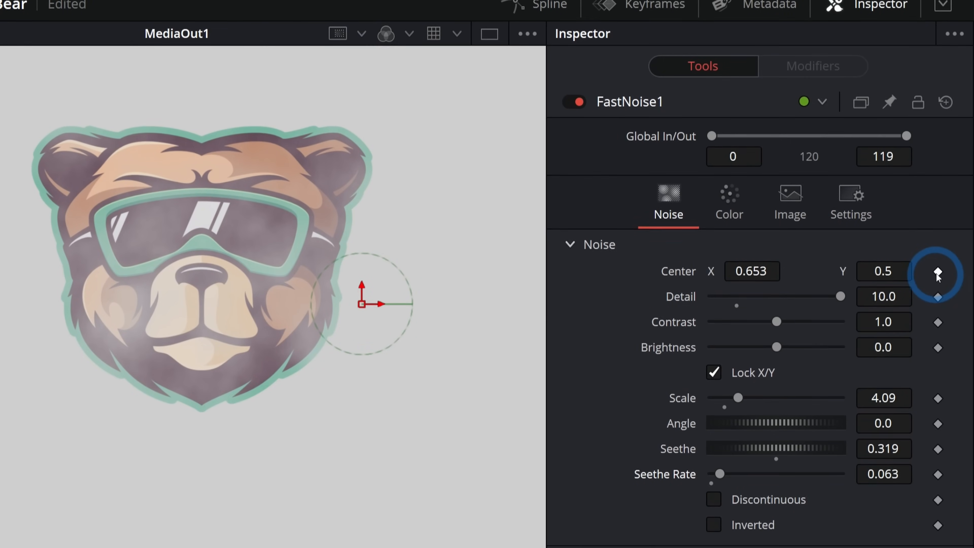
pyautogui.click(957, 153)
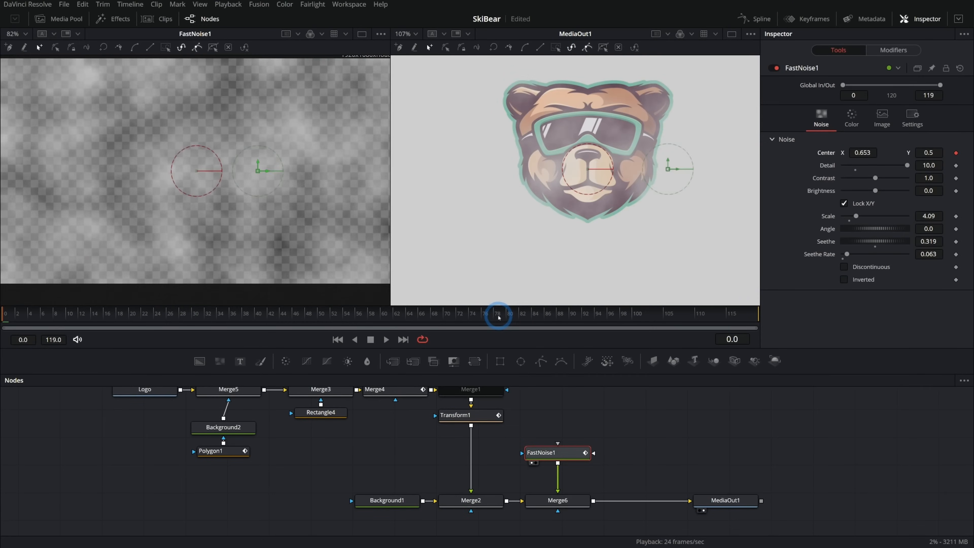
pyautogui.moveTo(436, 358); pyautogui.dragTo(768, 350)
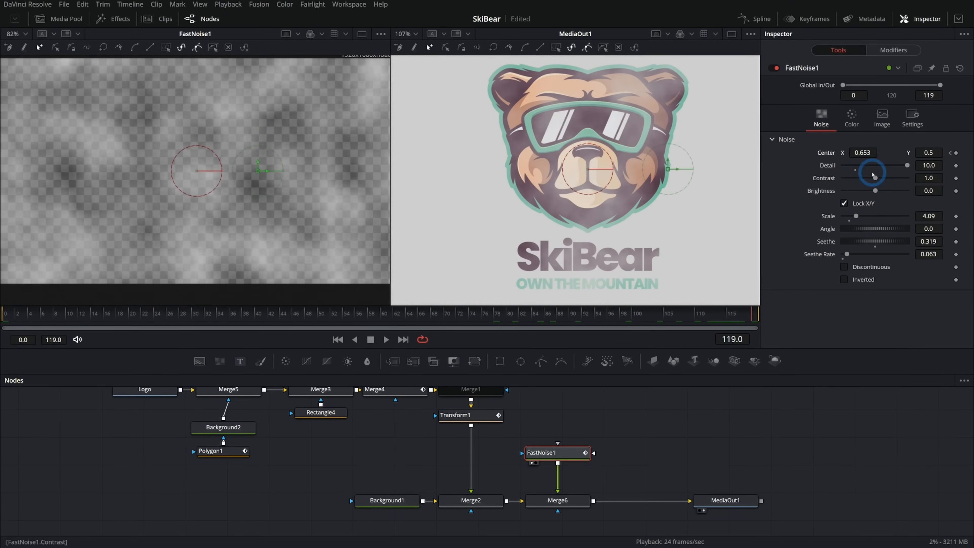
pyautogui.click(342, 340)
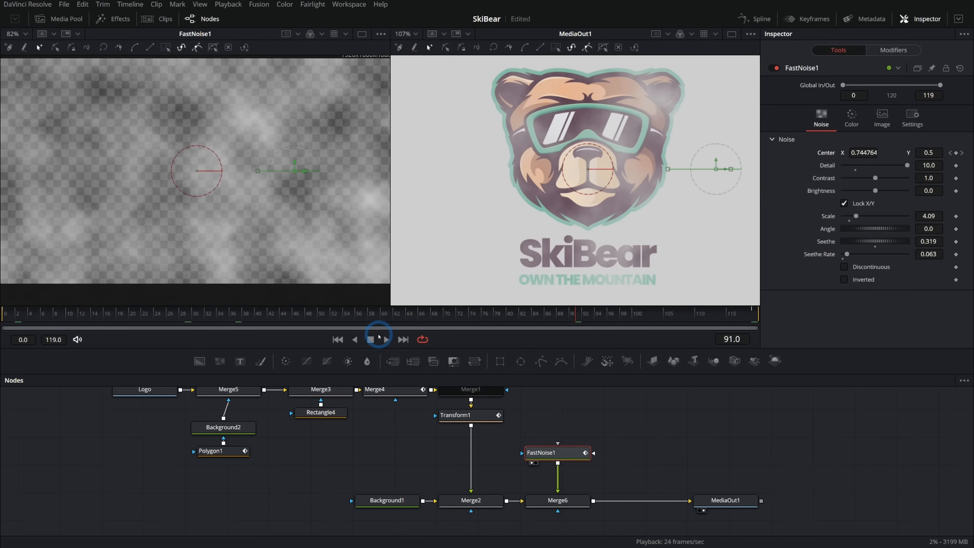
pyautogui.moveTo(146, 316); pyautogui.dragTo(2, 312)
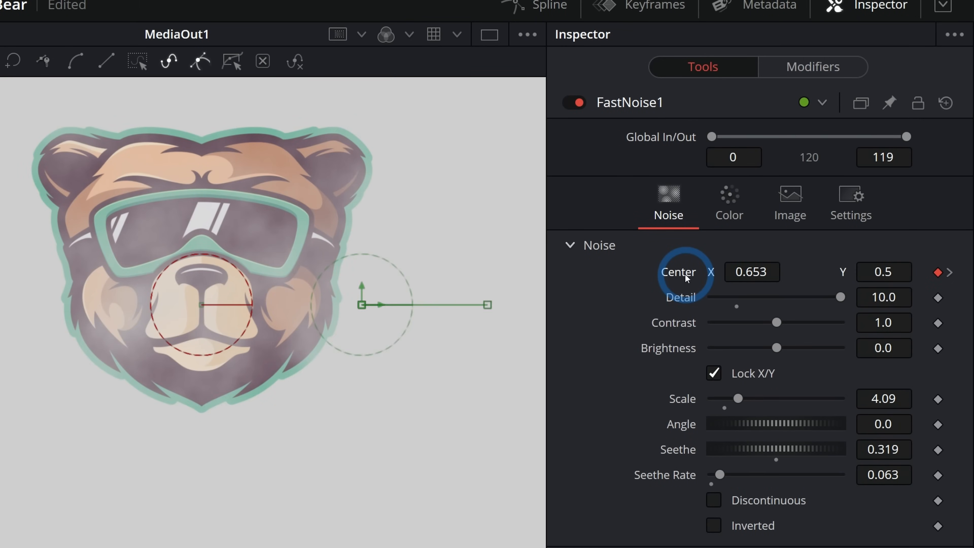
pyautogui.doubleClick(832, 155)
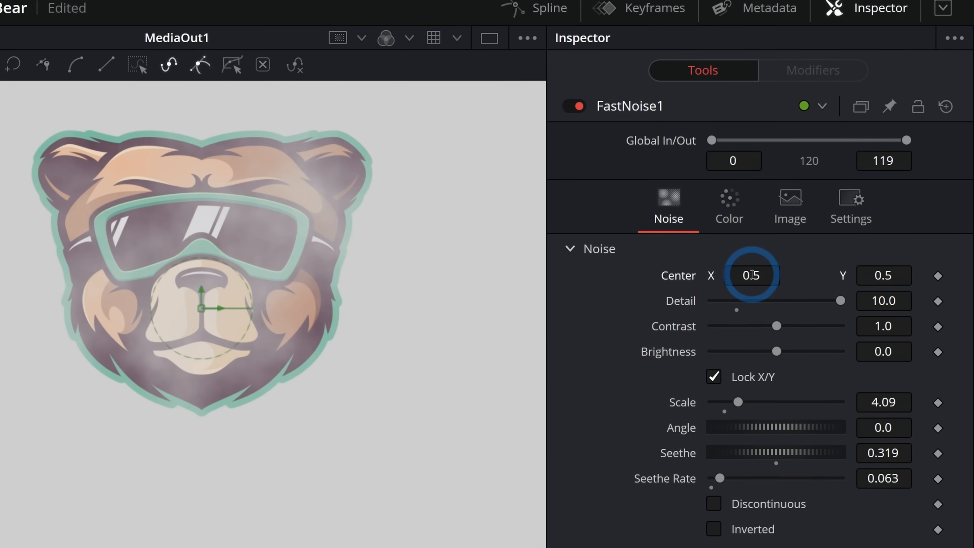
# - Drive FastNoise1's Center with the expression Point(time, 0.5) and play the drifting noise
pyautogui.click(739, 276)
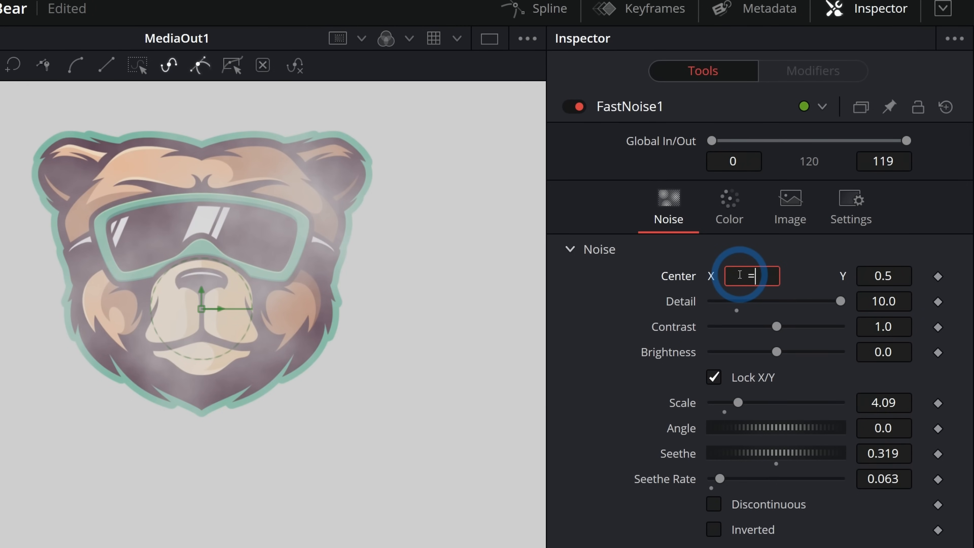
pyautogui.write('=')
pyautogui.press('Tab')
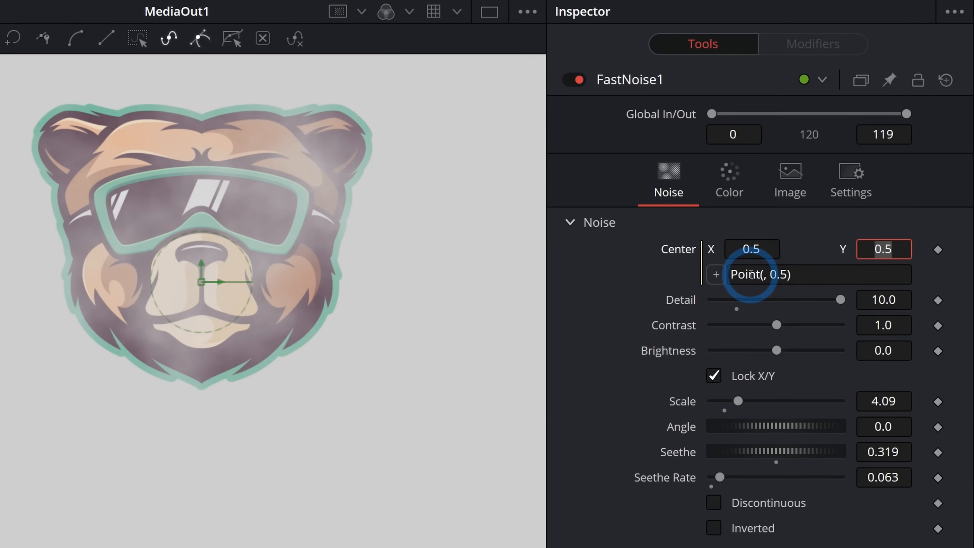
pyautogui.click(769, 276)
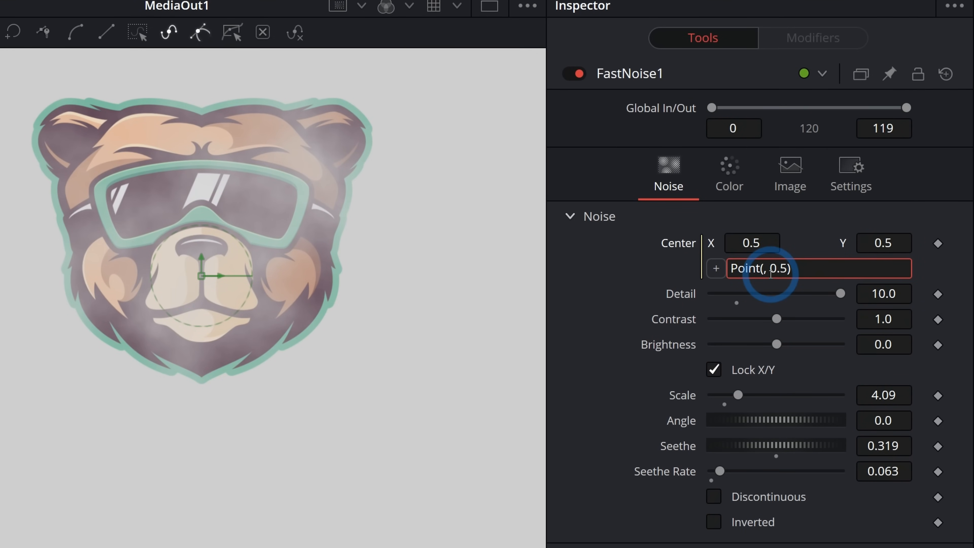
pyautogui.write('0.5')
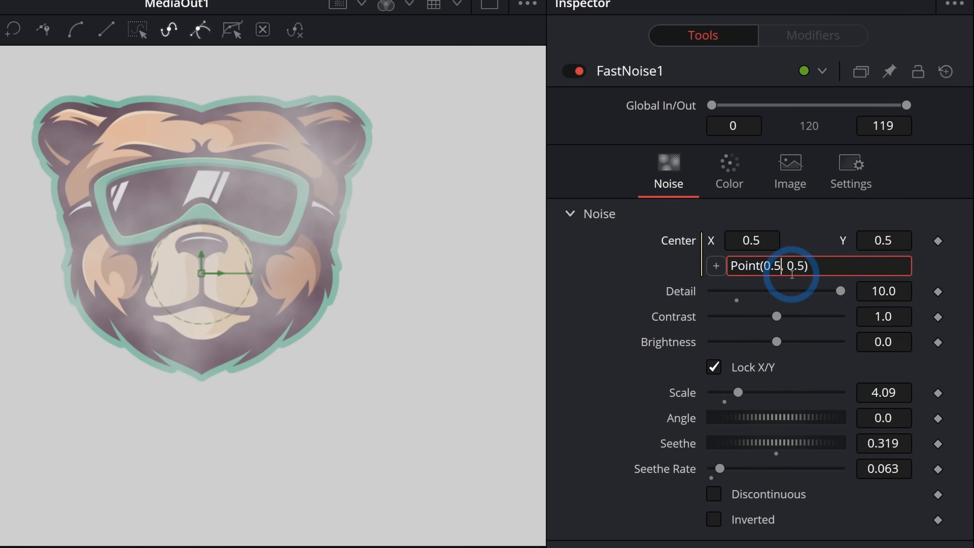
pyautogui.moveTo(782, 267); pyautogui.dragTo(763, 275)
pyautogui.write('time')
pyautogui.press('Tab')
pyautogui.click(384, 339)
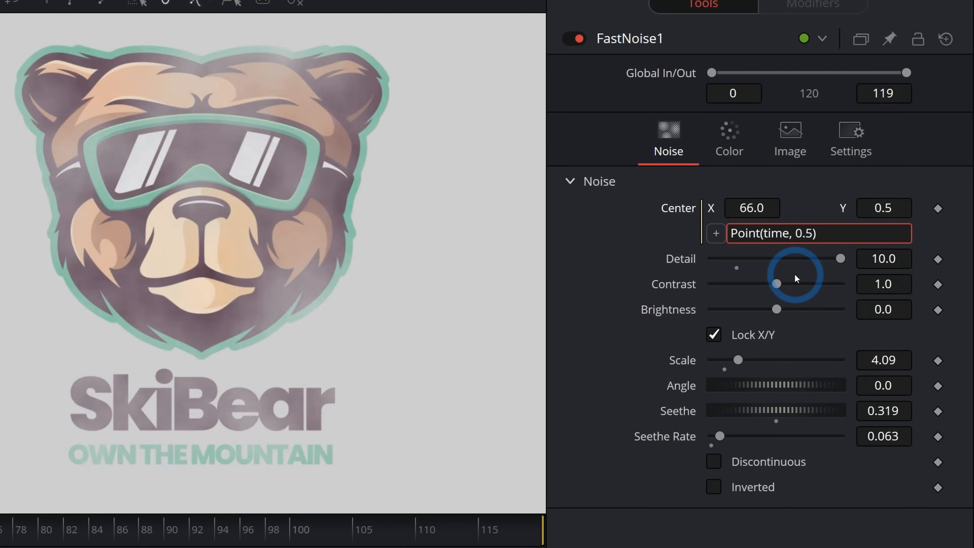
# - Slow the noise drift by changing the Center expression to Point(time/300, 0.5) and review the playback on MediaOut1
pyautogui.write('/300')
pyautogui.press('Return')
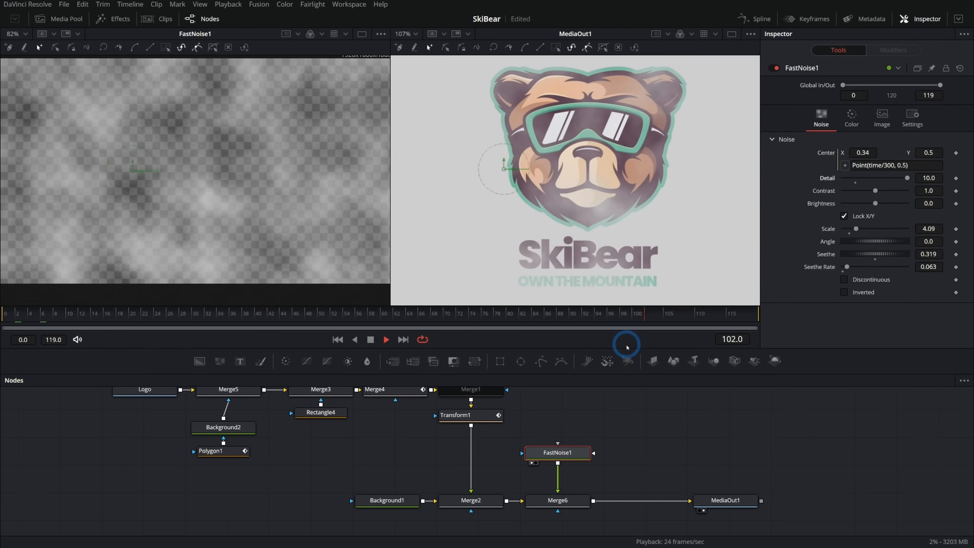
pyautogui.click(731, 499)
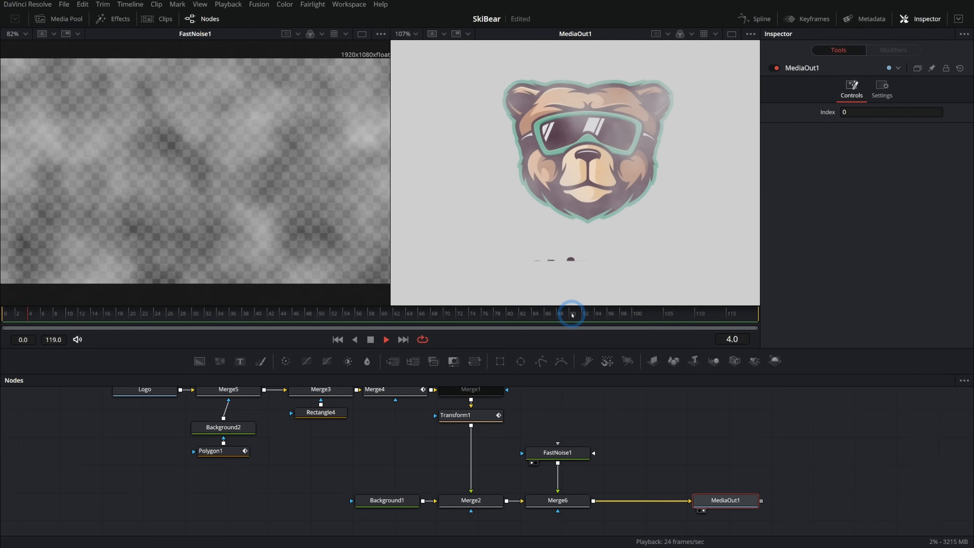
pyautogui.click(379, 340)
# - At frame 65, mask Merge6 with a closed polygon drawn around the bear's lower face and the SkiBear text
pyautogui.click(413, 312)
pyautogui.click(577, 179)
pyautogui.click(624, 414)
pyautogui.moveTo(651, 465); pyautogui.dragTo(634, 420)
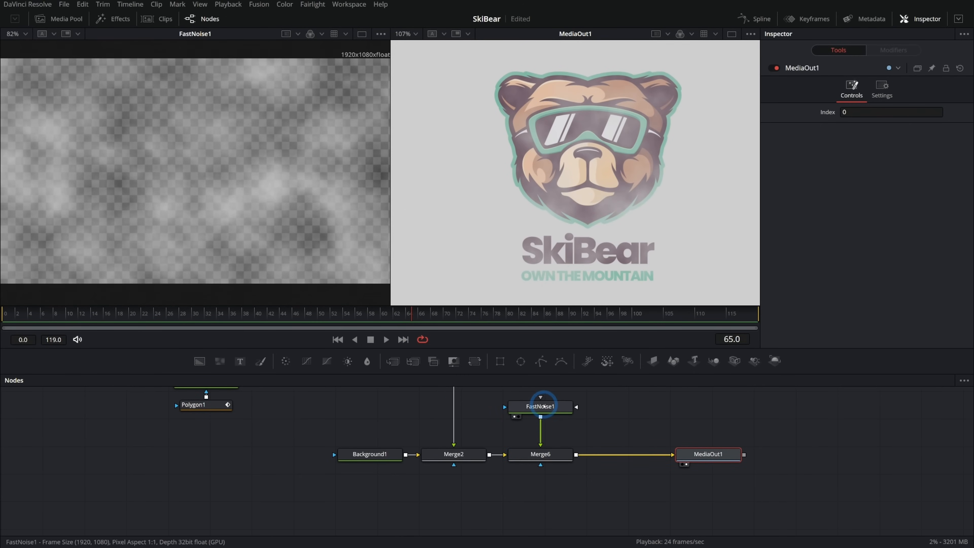
pyautogui.moveTo(541, 364); pyautogui.dragTo(554, 456)
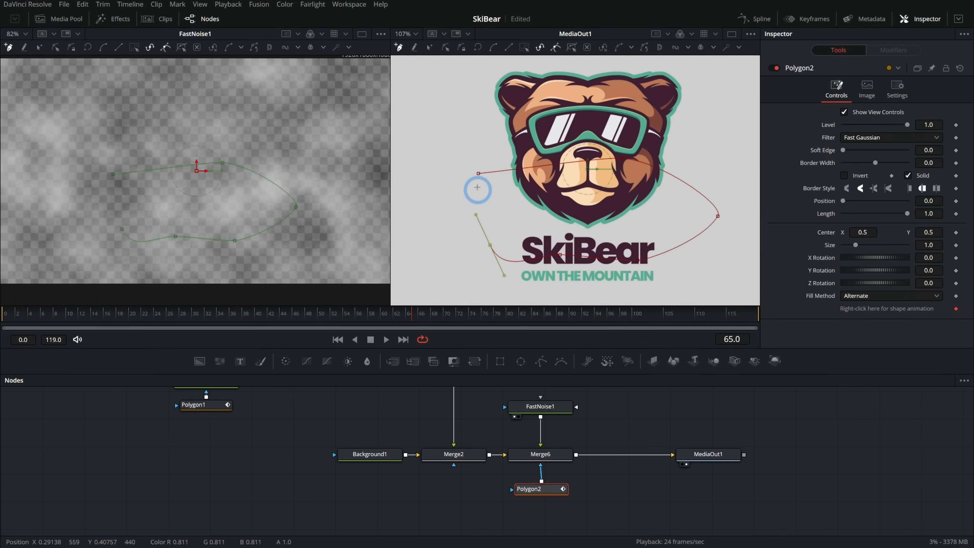
pyautogui.click(479, 174)
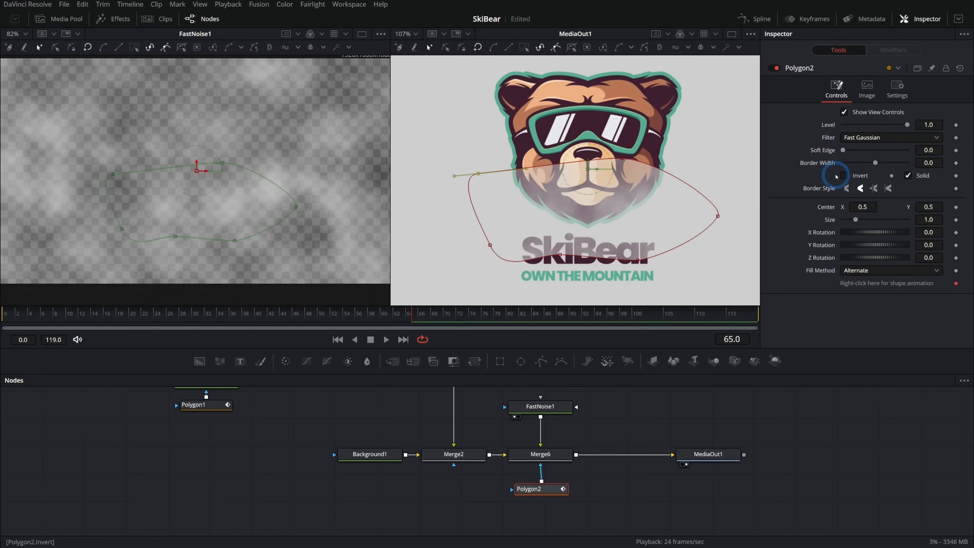
# - View the new polygon mask beside the output, set its Soft Edge to 0.1071, and play the animation from the start
pyautogui.moveTo(844, 152); pyautogui.dragTo(862, 154)
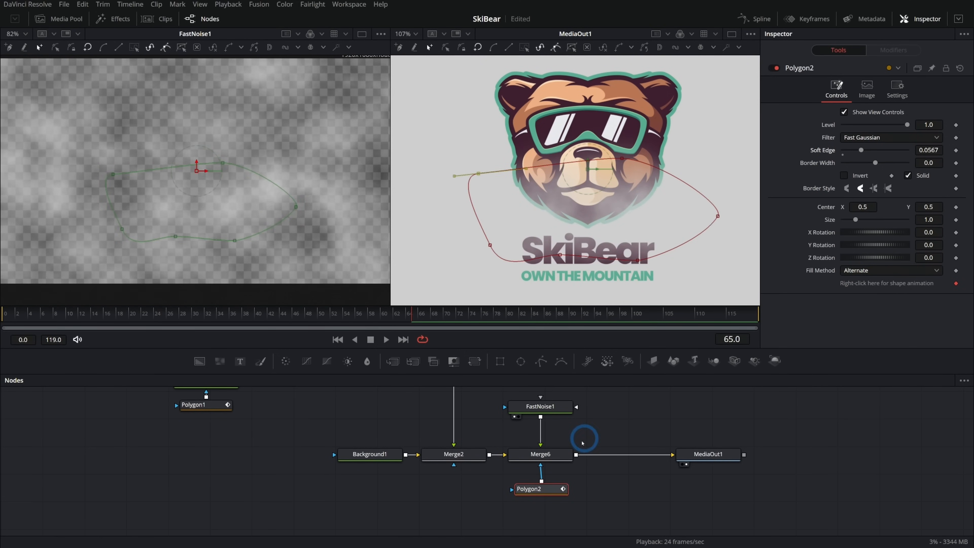
pyautogui.press('1')
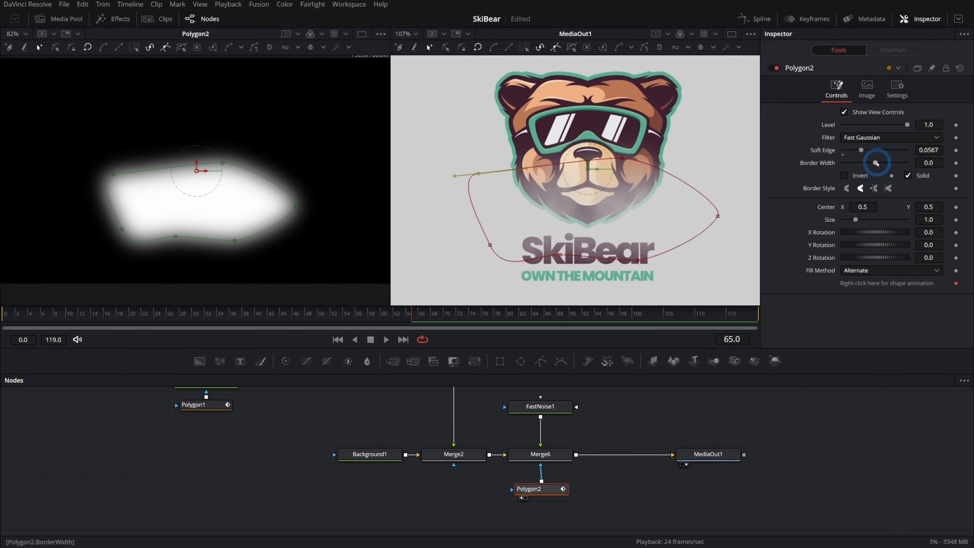
pyautogui.moveTo(861, 150); pyautogui.dragTo(880, 155)
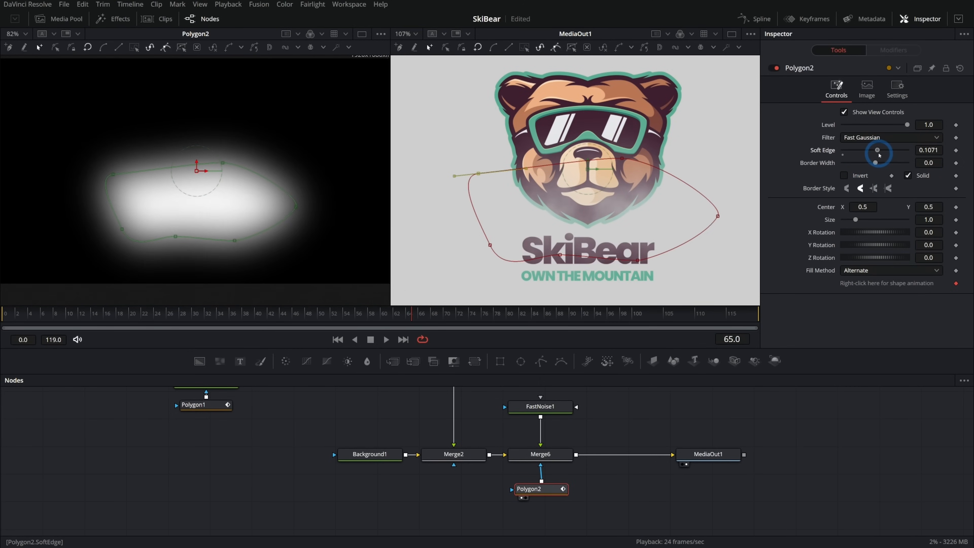
pyautogui.click(708, 454)
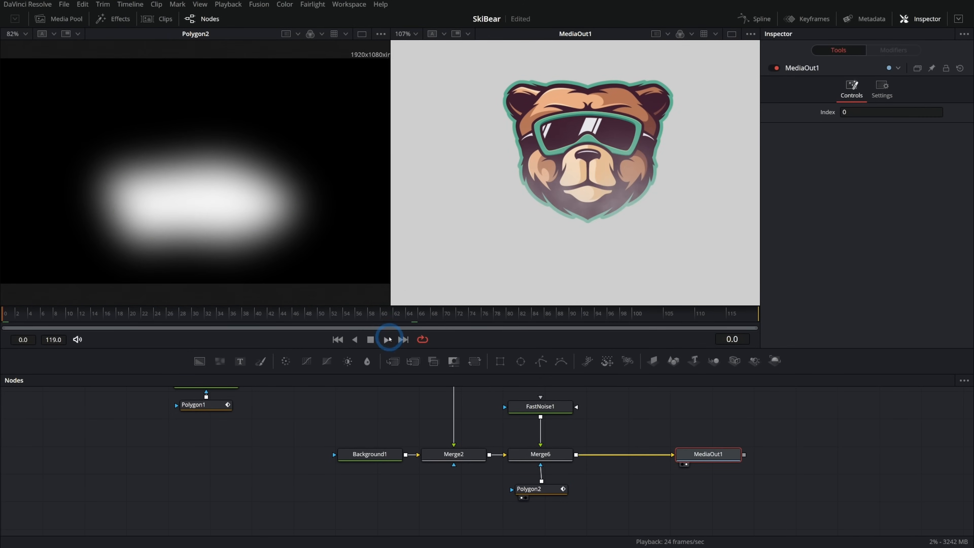
pyautogui.click(387, 339)
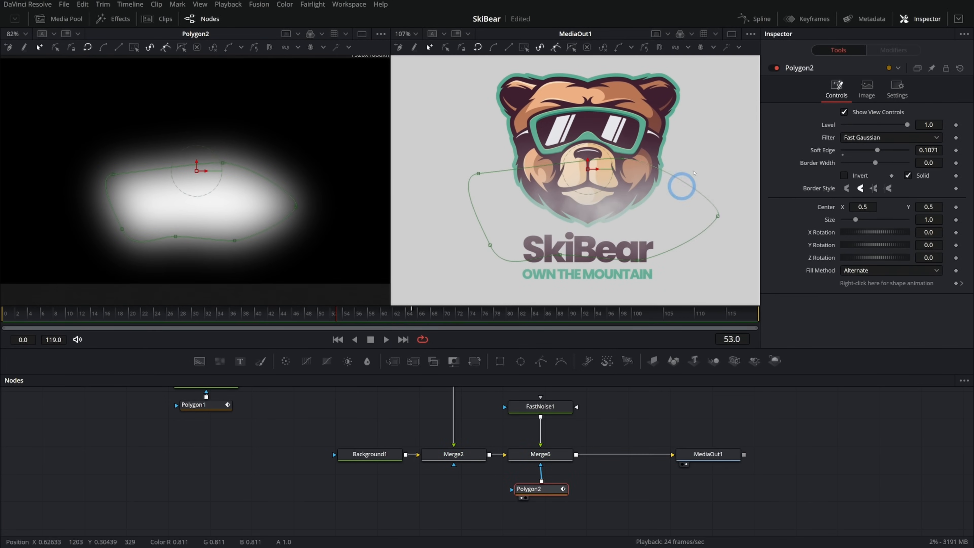
# - At frame 53, move all points of the Polygon2 mask slightly lower and scrub the output around frame 50 to check it
pyautogui.moveTo(723, 134); pyautogui.dragTo(466, 289)
pyautogui.moveTo(494, 249); pyautogui.dragTo(494, 270)
pyautogui.click(717, 453)
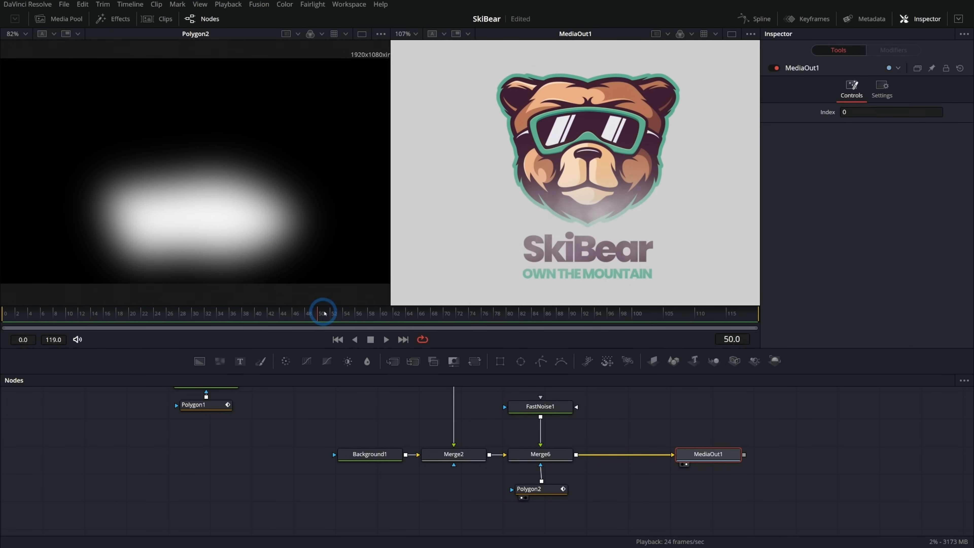
pyautogui.moveTo(325, 314)
pyautogui.mouseDown()
pyautogui.moveTo(457, 314)
pyautogui.moveTo(331, 313)
pyautogui.mouseUp()
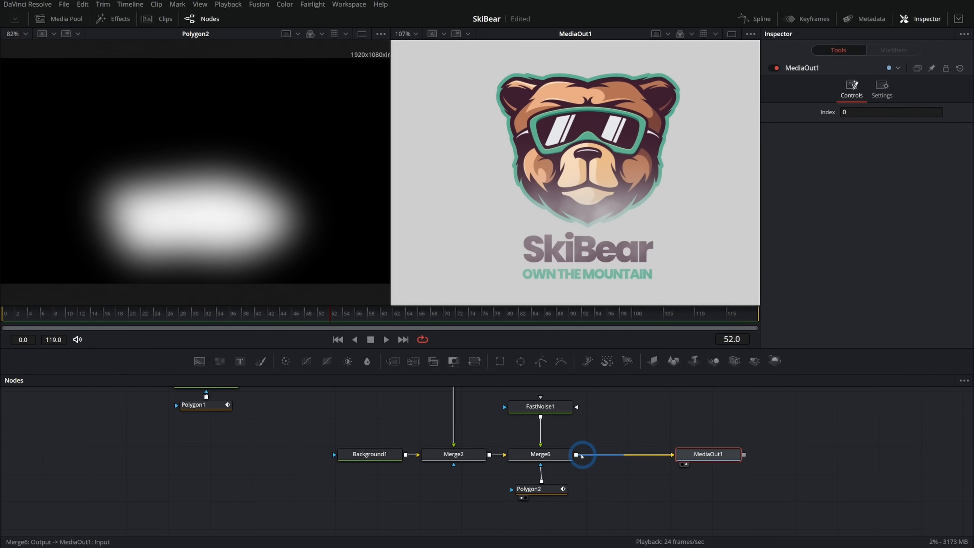
# - Keyframe Merge6's Blend from 1.0 at frame 30 to 0.0 at frame 53 and play the fog fade
pyautogui.click(559, 454)
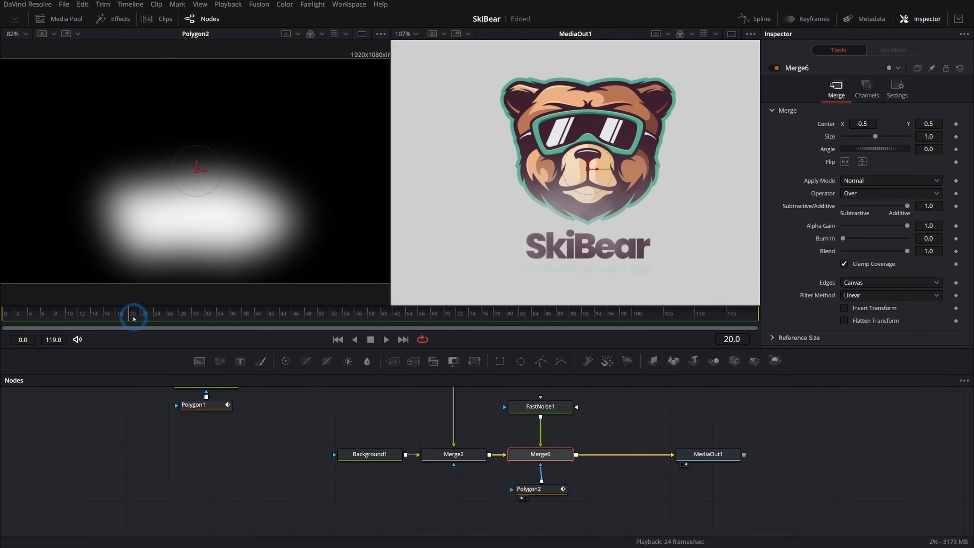
pyautogui.moveTo(158, 315); pyautogui.dragTo(191, 316)
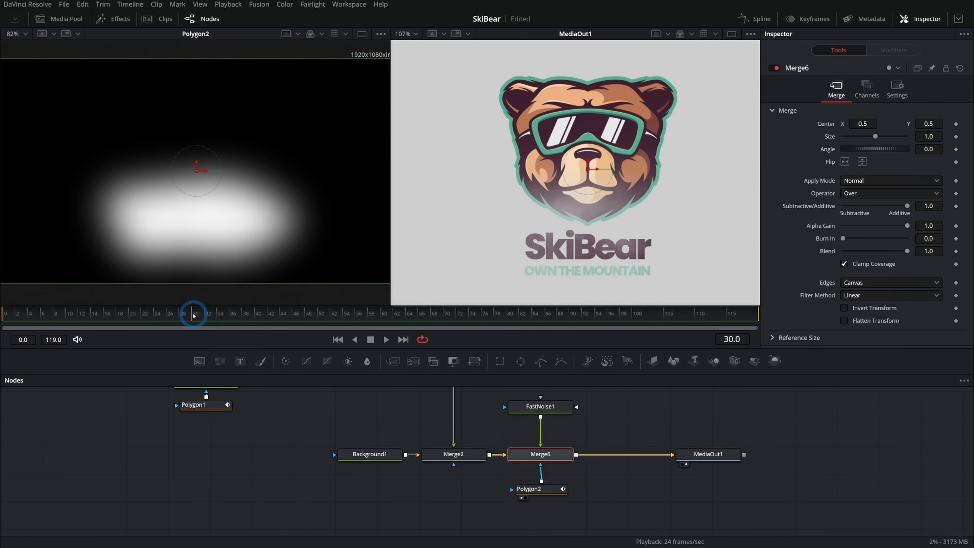
pyautogui.click(956, 251)
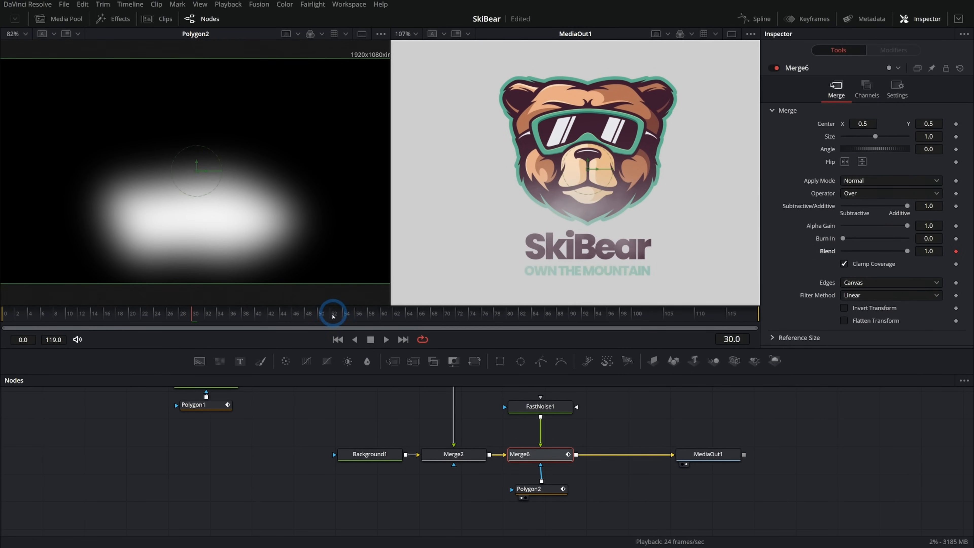
pyautogui.click(340, 315)
pyautogui.press('space')
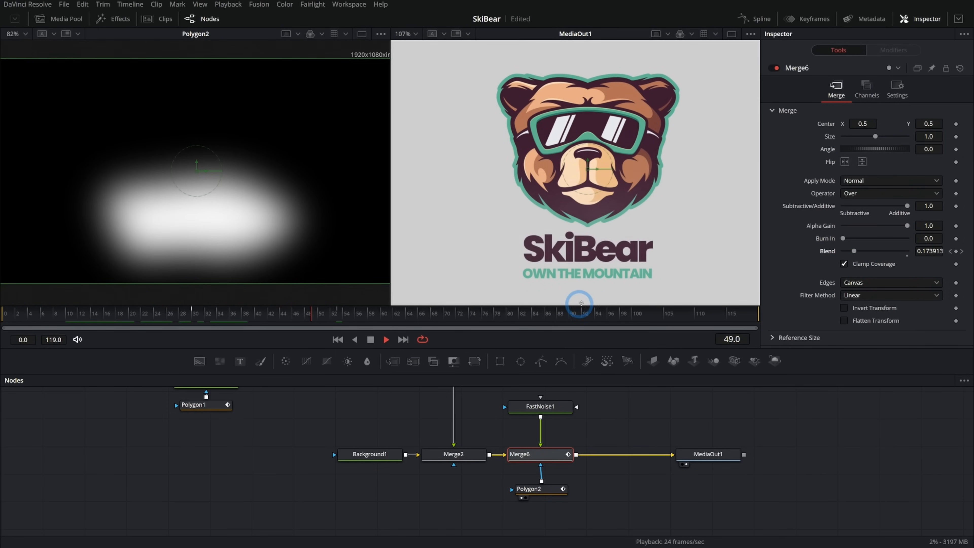
pyautogui.press('space')
# - Smooth both Merge6 Blend keyframes in the spline editor and play the eased fade
pyautogui.click(756, 18)
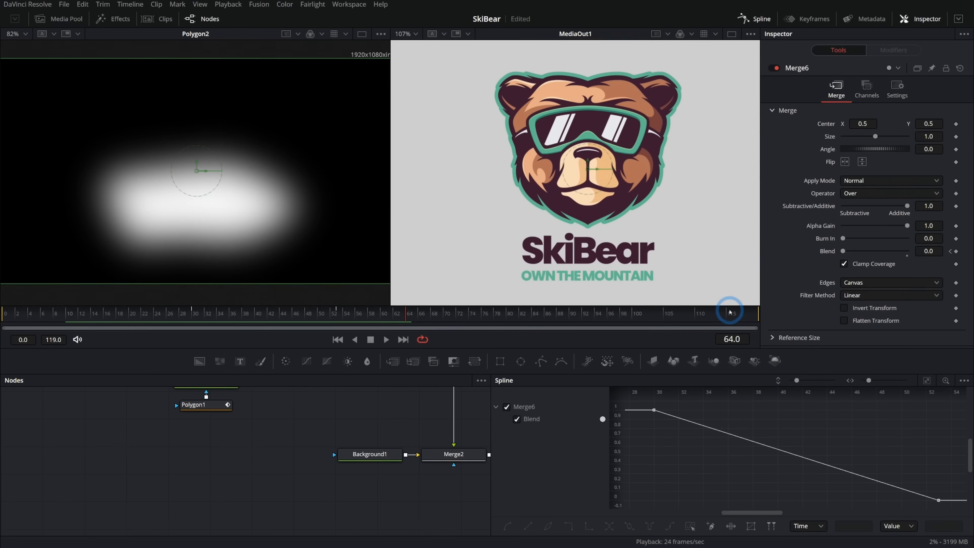
pyautogui.moveTo(643, 402); pyautogui.dragTo(949, 510)
pyautogui.hotkey('shift', 's')
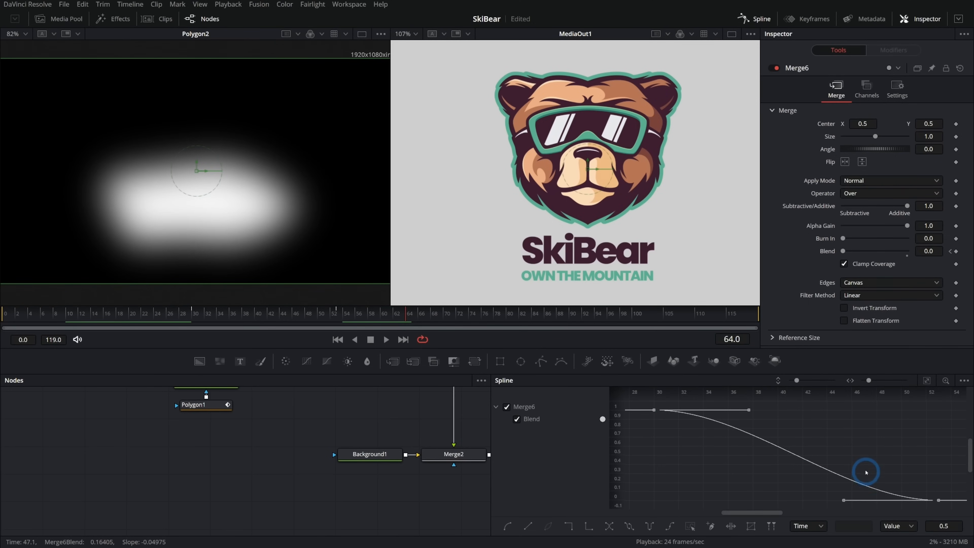
pyautogui.click(386, 340)
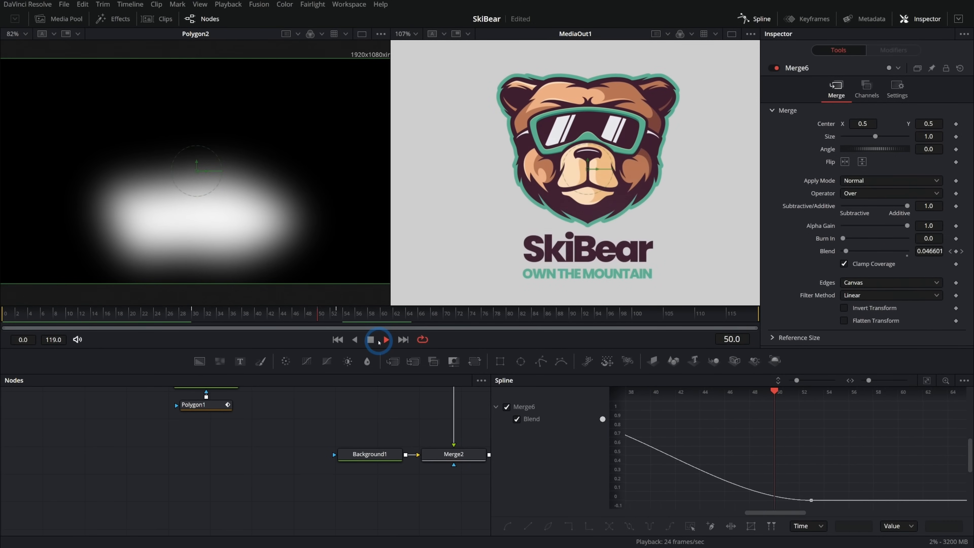
pyautogui.click(374, 340)
# - Retime the Merge6 Blend keyframes to frames 10 and 82 in the keyframes editor and play the slower fade
pyautogui.moveTo(278, 312); pyautogui.dragTo(197, 313)
pyautogui.click(806, 19)
pyautogui.click(682, 410)
pyautogui.moveTo(936, 419); pyautogui.dragTo(957, 424)
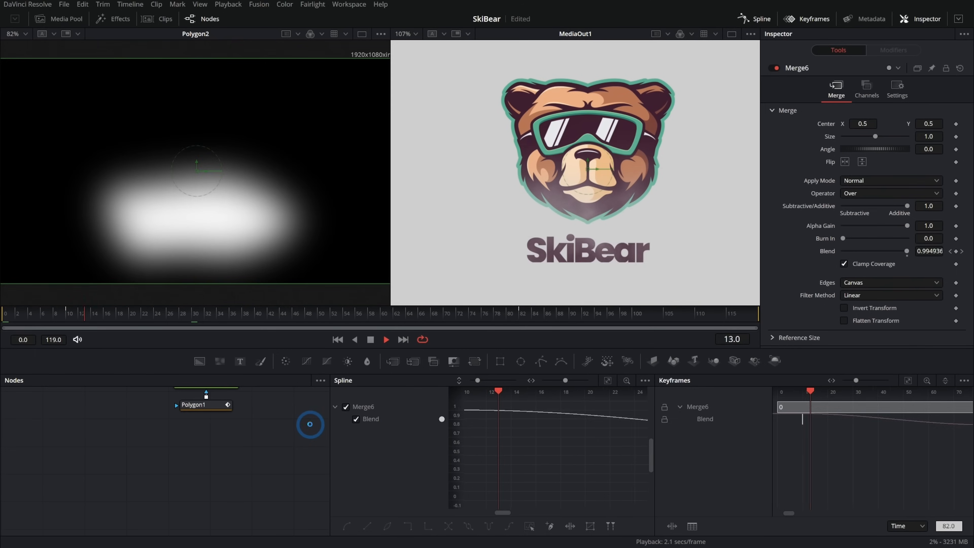
pyautogui.click(310, 425)
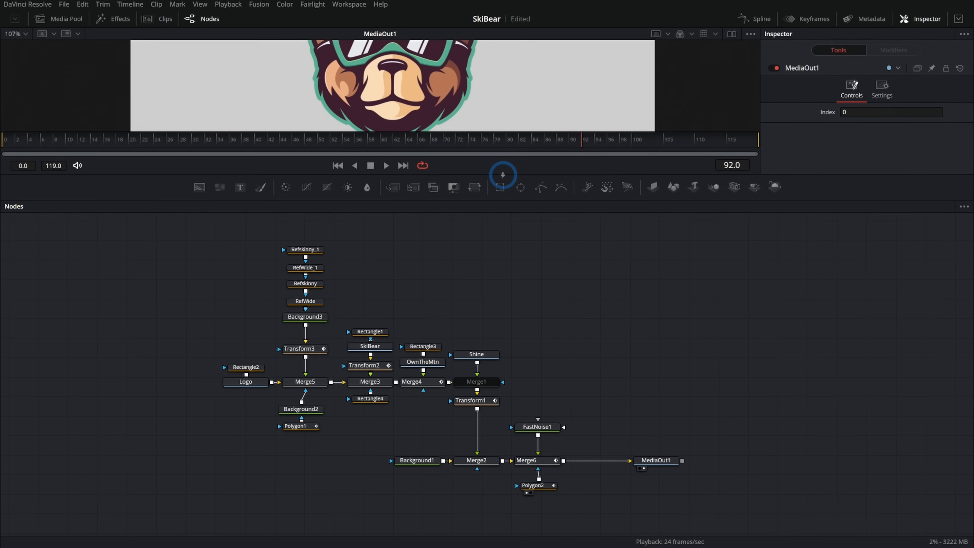
# - Enlarge the viewer area and inspect the Logo node together with its Rectangle2 mask
pyautogui.moveTo(503, 175); pyautogui.dragTo(503, 242)
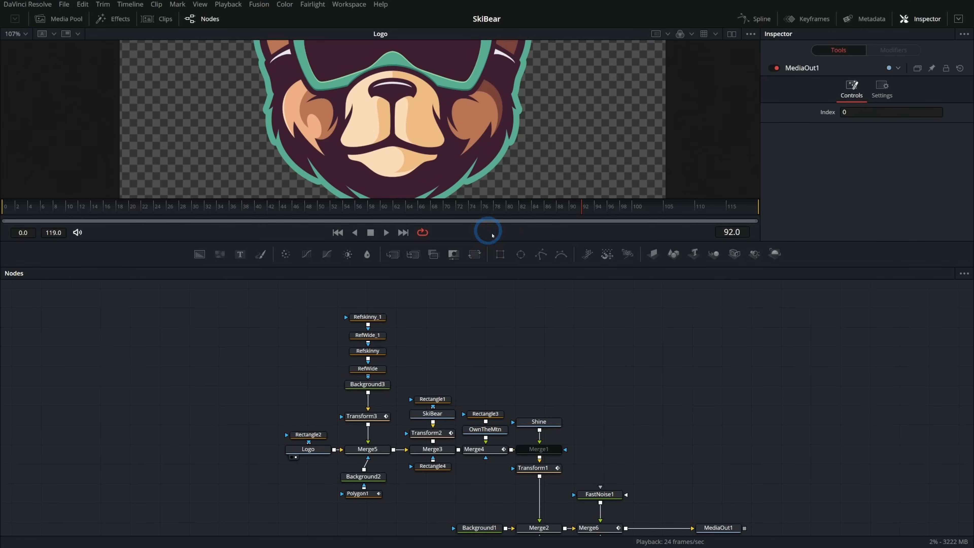
pyautogui.moveTo(509, 240); pyautogui.dragTo(508, 383)
pyautogui.click(302, 485)
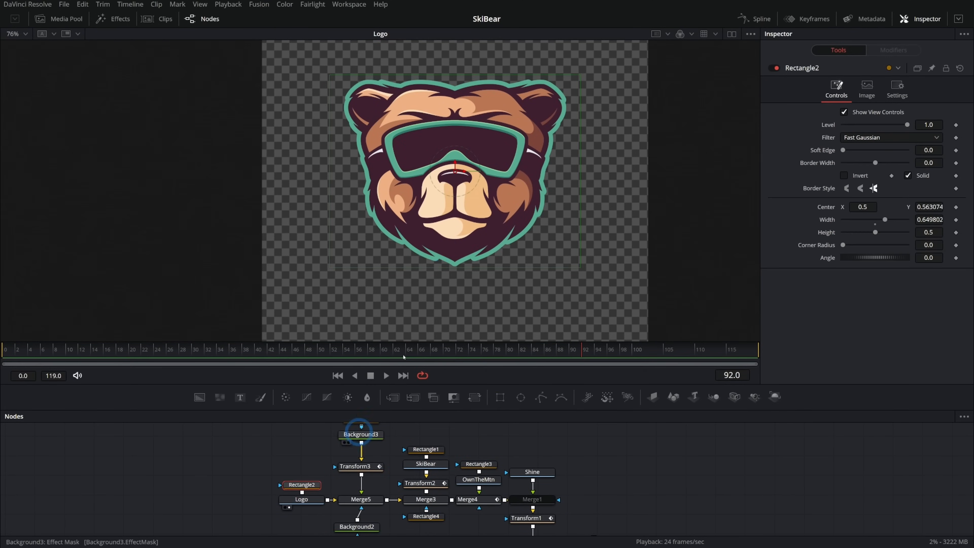
pyautogui.click(769, 70)
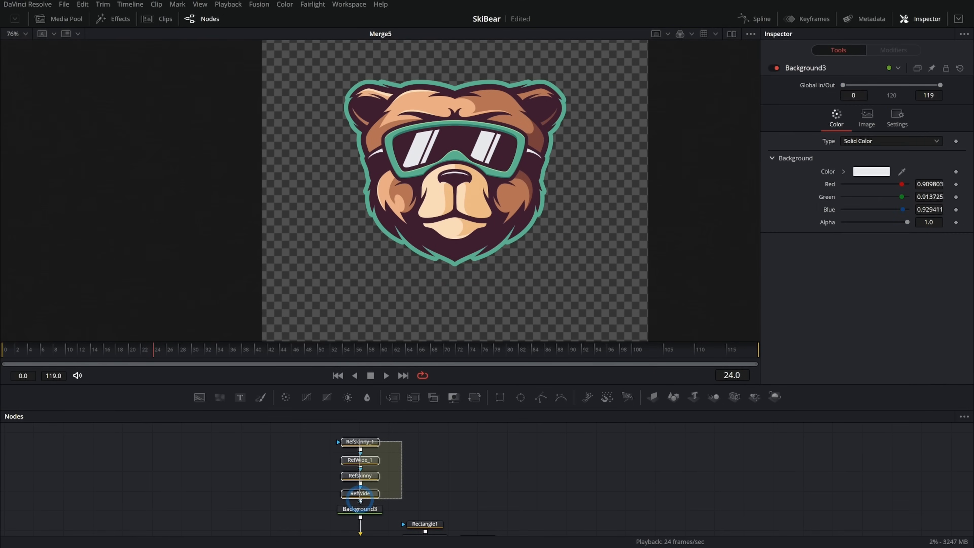
# - Review the goggle reflection masks feeding Background3, and view Background2's goggle shape up close
pyautogui.click(408, 459)
pyautogui.click(515, 143)
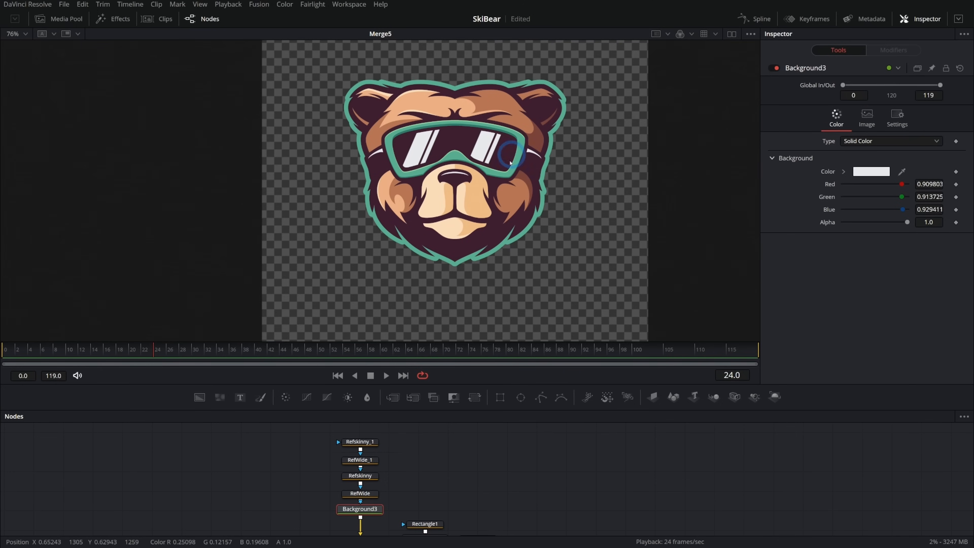
pyautogui.click(363, 504)
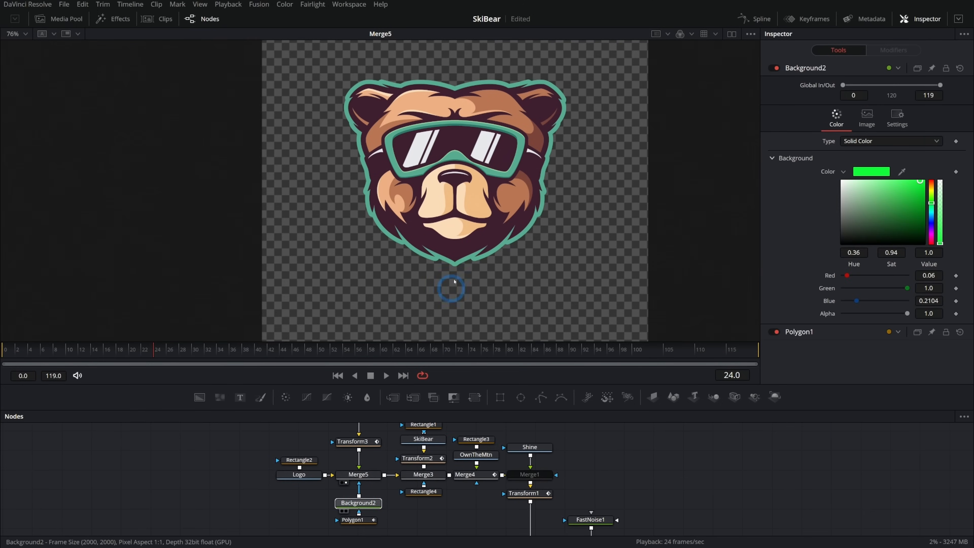
pyautogui.press('1')
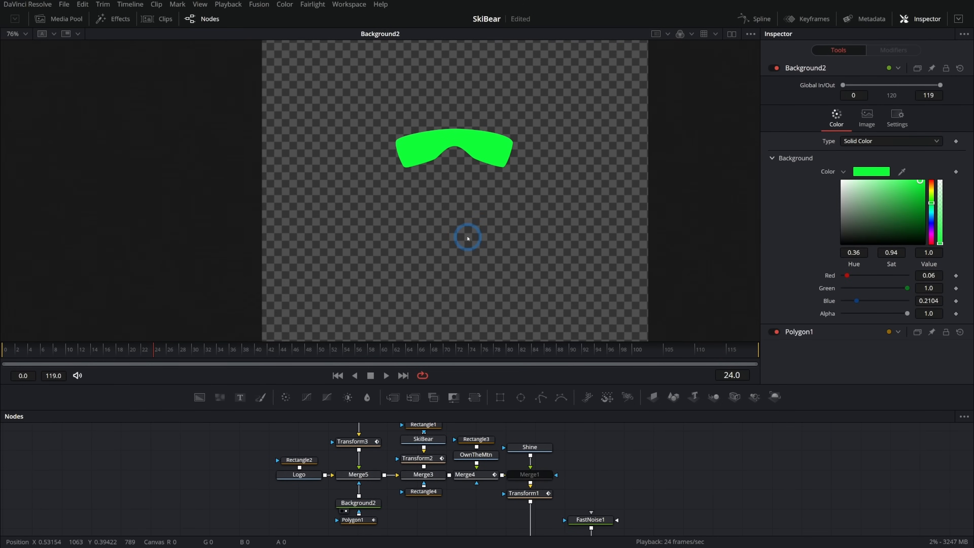
pyautogui.scroll(2, 476, 160)
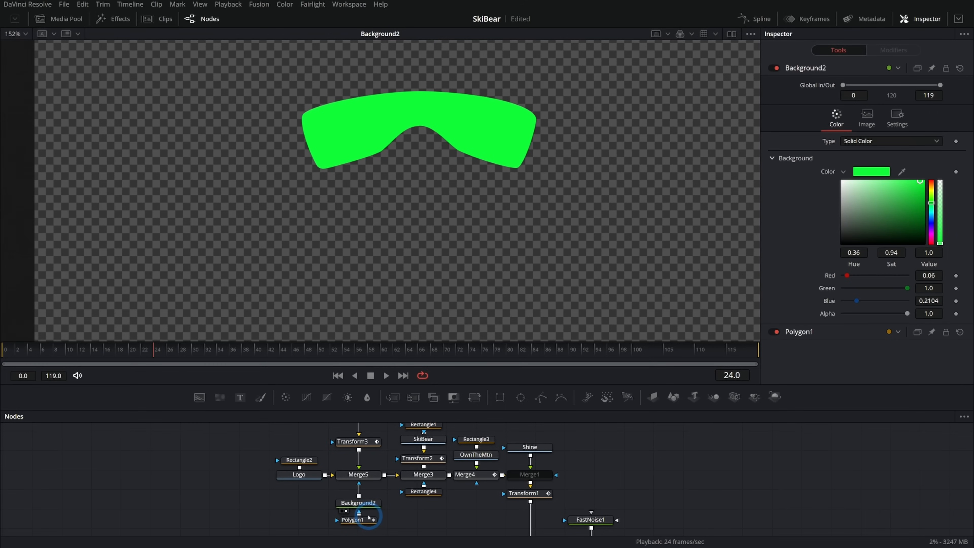
# - View the Merge3 output and scrub from frame 24 to examine the SkiBear text animation
pyautogui.moveTo(424, 474); pyautogui.dragTo(597, 235)
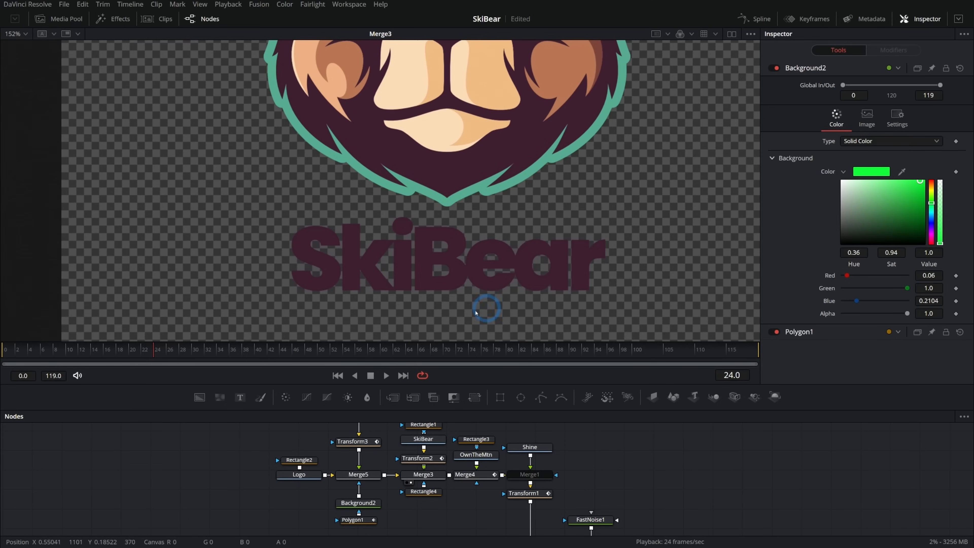
pyautogui.moveTo(150, 352); pyautogui.dragTo(318, 348)
pyautogui.press('1')
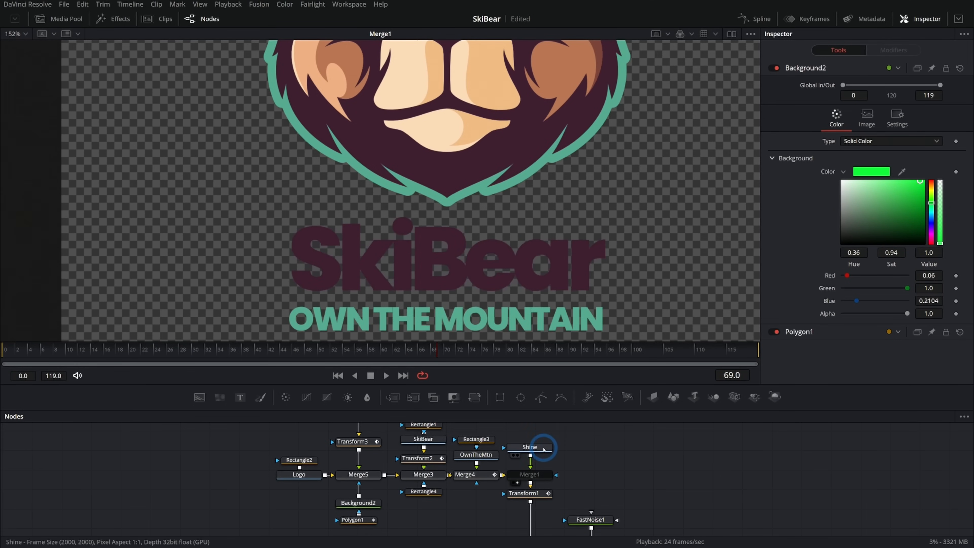
# - View Merge1 with its Shine input and toggle the merge to compare the logo with and without it
pyautogui.click(543, 450)
pyautogui.click(540, 471)
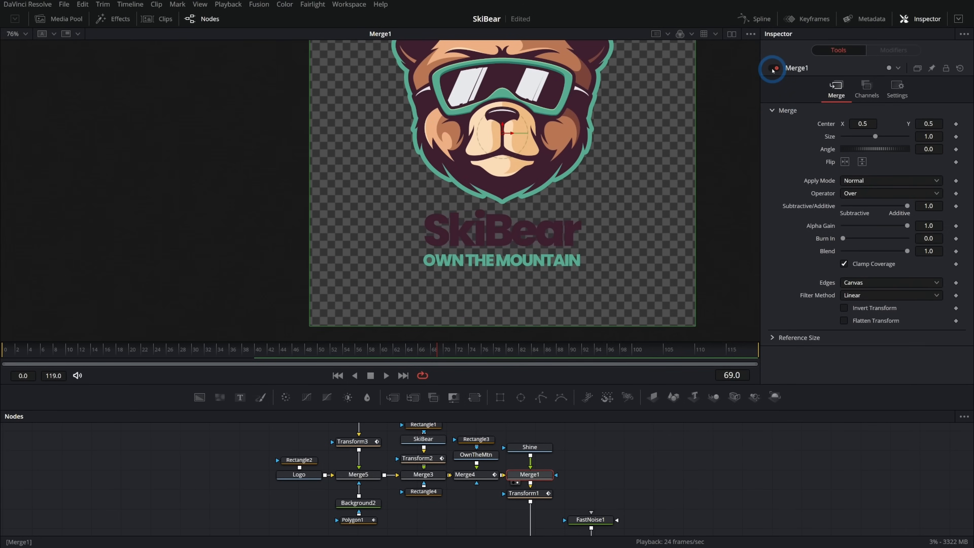
pyautogui.click(773, 70)
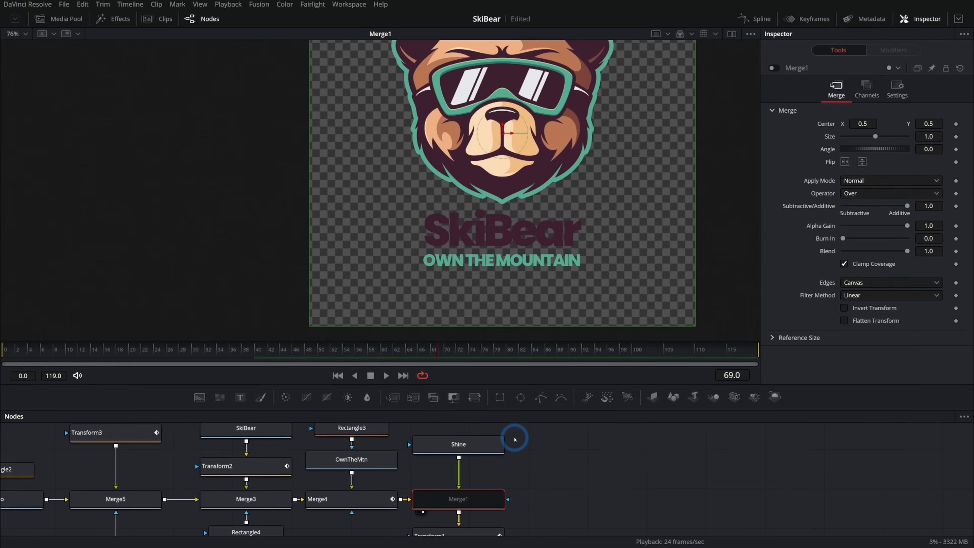
pyautogui.moveTo(524, 434); pyautogui.dragTo(465, 502)
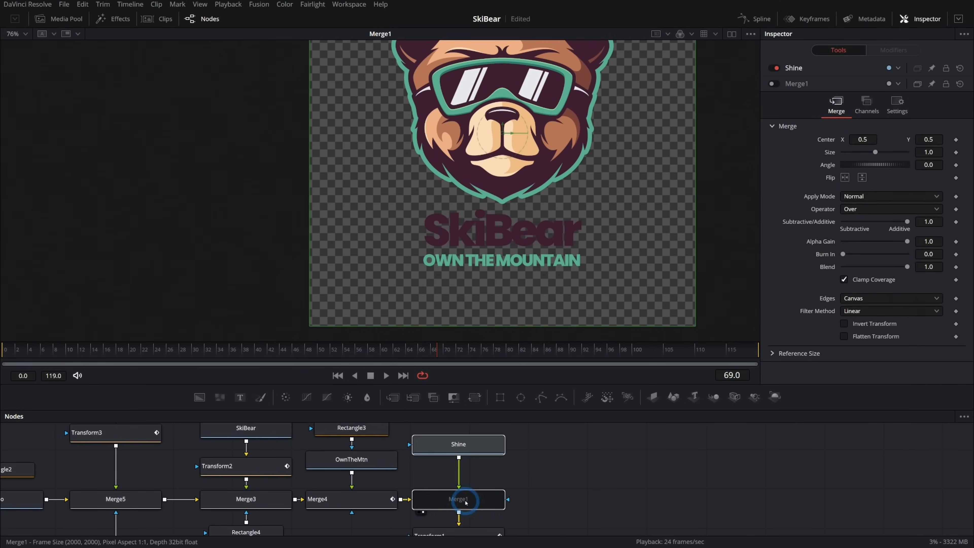
pyautogui.scroll(-4, 552, 517)
# - View Transform1 and scrub to frame 119 to examine the whole logo's scaling
pyautogui.click(454, 444)
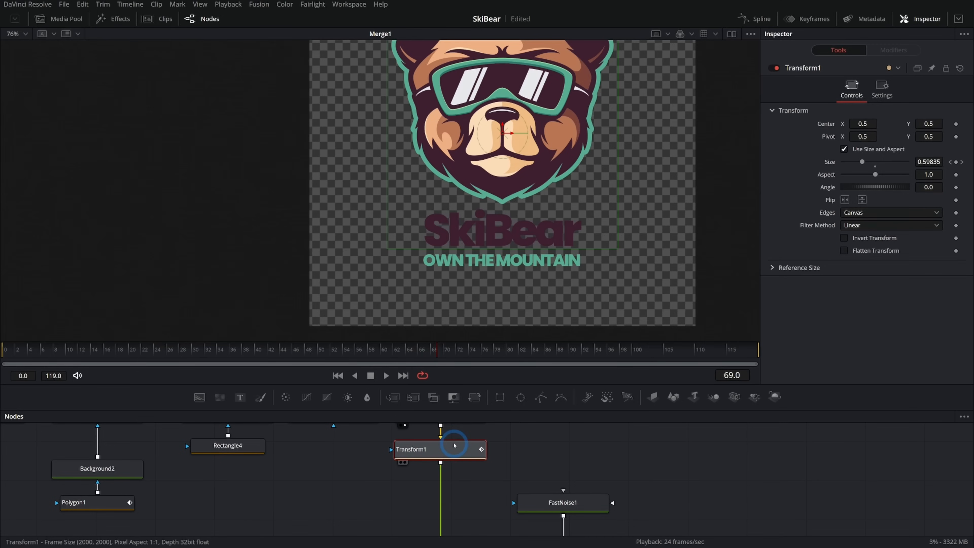
pyautogui.moveTo(456, 459); pyautogui.dragTo(510, 231)
pyautogui.moveTo(563, 195); pyautogui.dragTo(572, 254)
pyautogui.moveTo(436, 349); pyautogui.dragTo(794, 332)
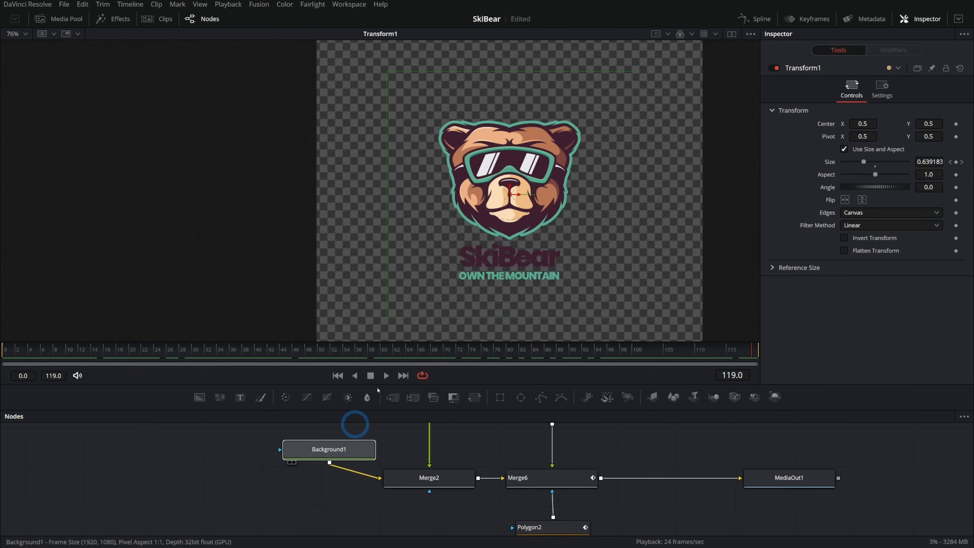
# - View Background1 and the Merge2 composite to examine the logo over its background
pyautogui.moveTo(318, 476); pyautogui.dragTo(510, 195)
pyautogui.moveTo(432, 478); pyautogui.dragTo(581, 231)
pyautogui.moveTo(240, 349)
pyautogui.mouseDown()
pyautogui.moveTo(215, 353)
pyautogui.moveTo(229, 353)
pyautogui.mouseUp()
# - View FastNoise1, scrub through its drifting noise, and examine the time/300 part of its Center expression
pyautogui.moveTo(569, 460); pyautogui.dragTo(561, 268)
pyautogui.moveTo(140, 350); pyautogui.dragTo(256, 349)
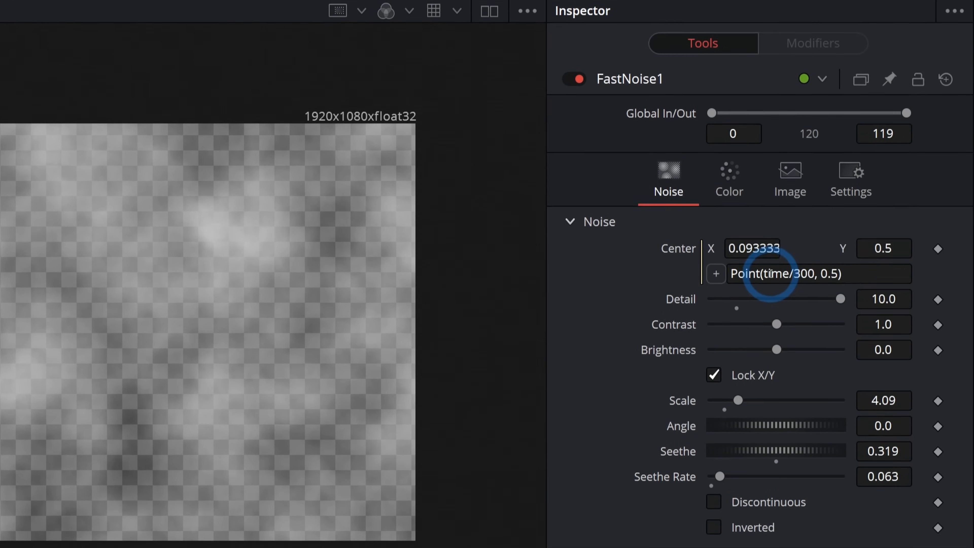
pyautogui.click(764, 272)
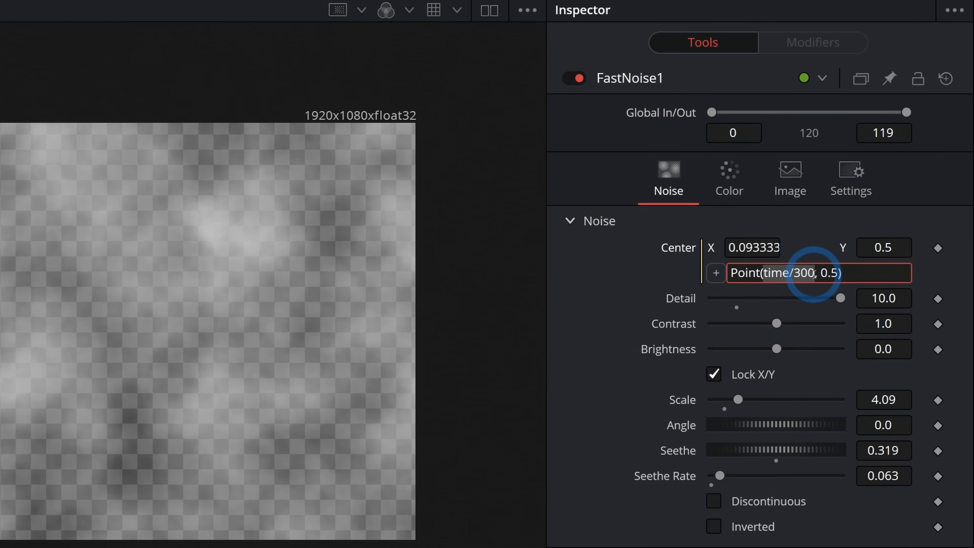